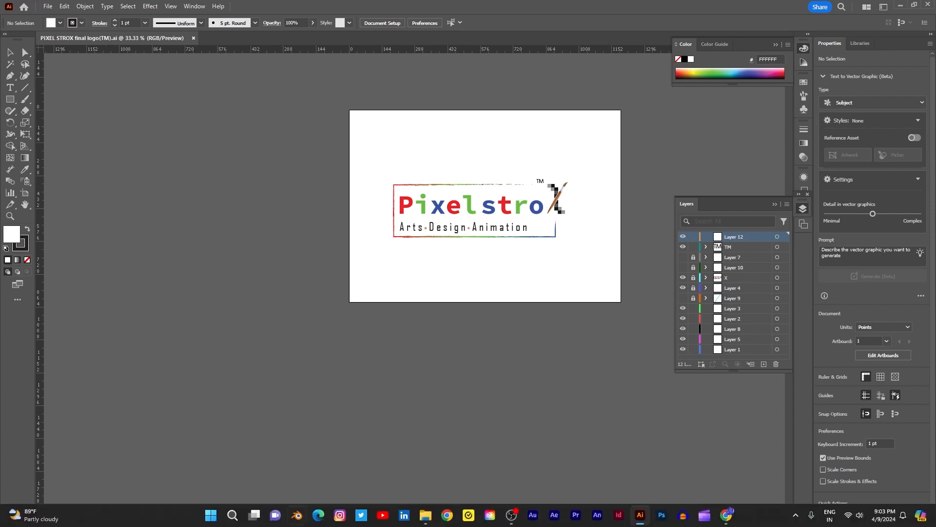
# Start a new document with a width of 3.5 in and a height of 2 in
pyautogui.click(48, 7)
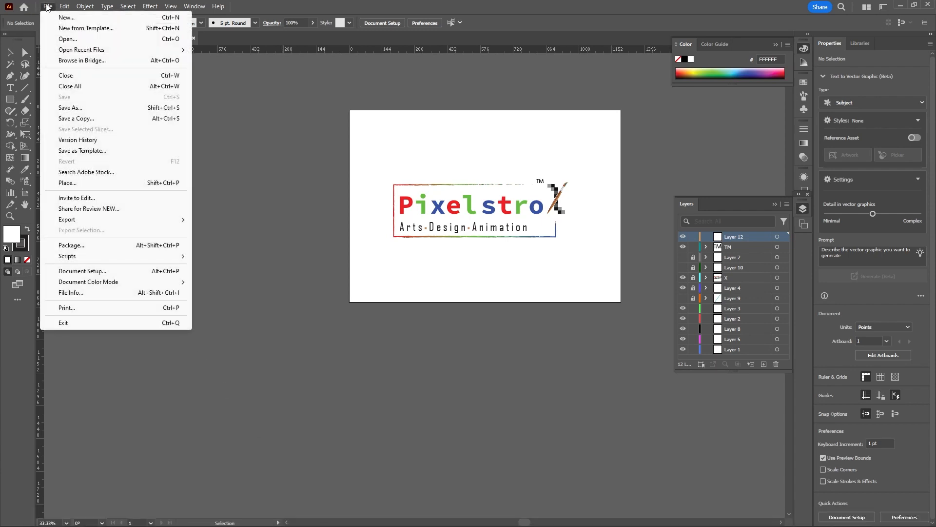
pyautogui.click(74, 21)
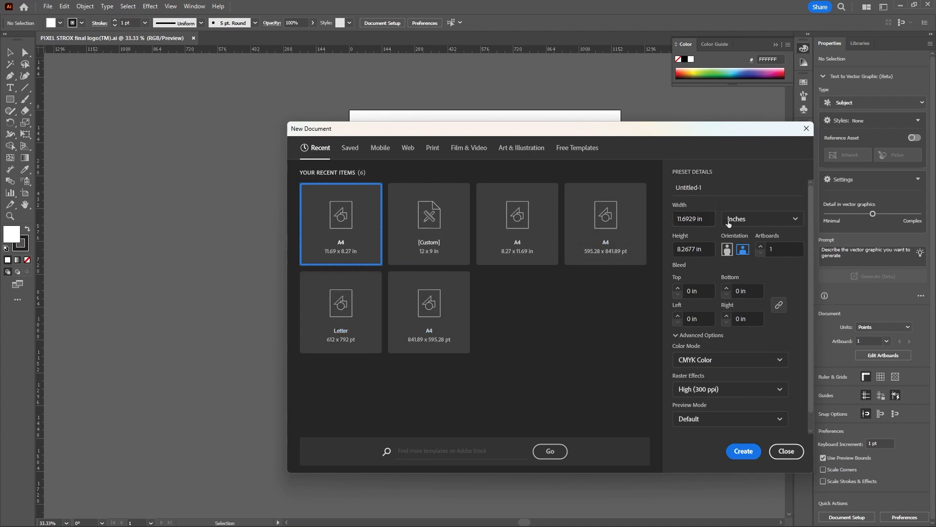
pyautogui.click(707, 219)
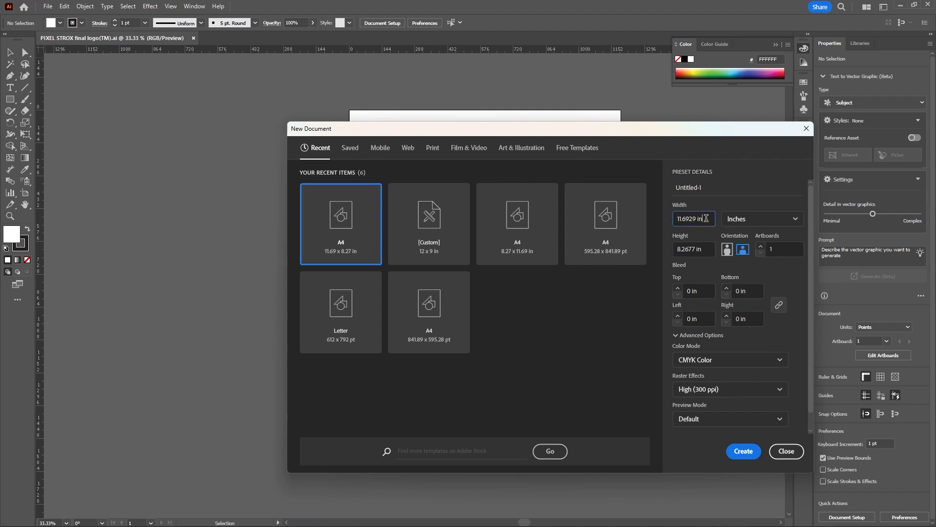
pyautogui.write('3.5')
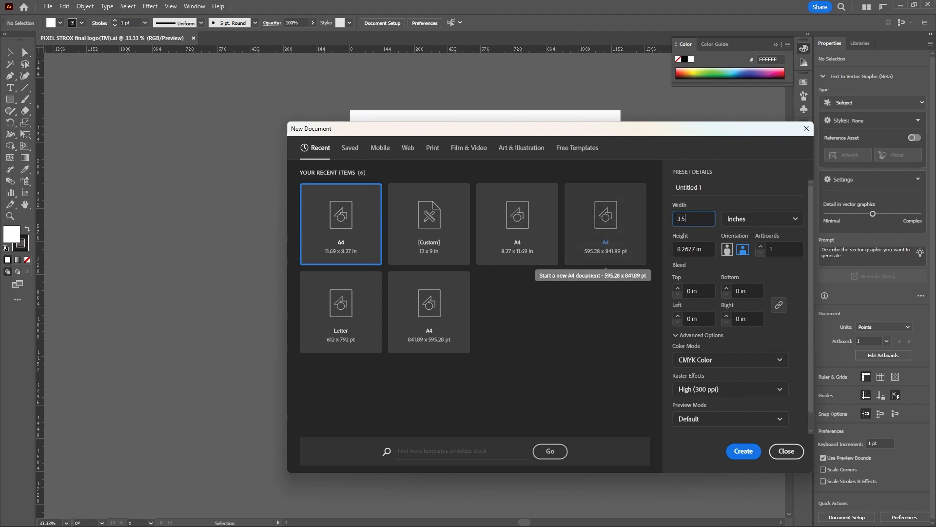
pyautogui.click(706, 249)
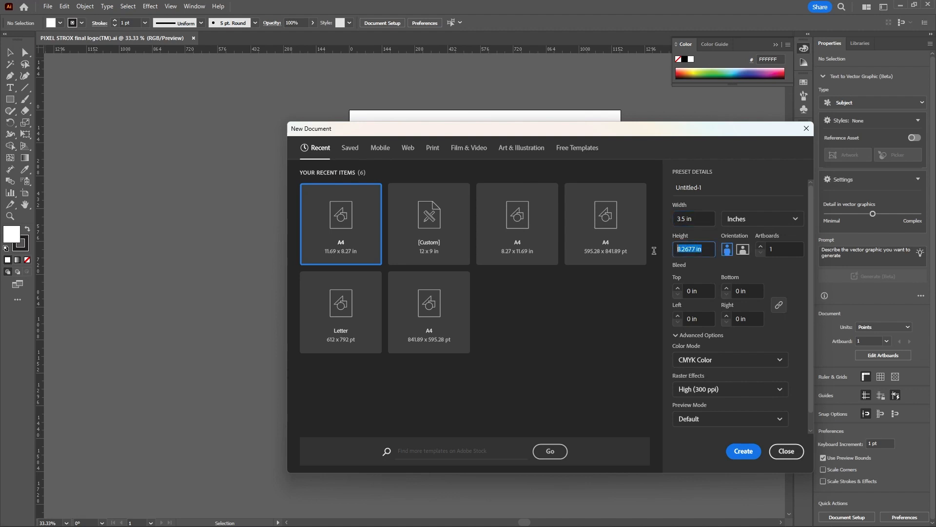
pyautogui.write('2')
# Name the new document "business card design"
pyautogui.moveTo(706, 188); pyautogui.dragTo(670, 189)
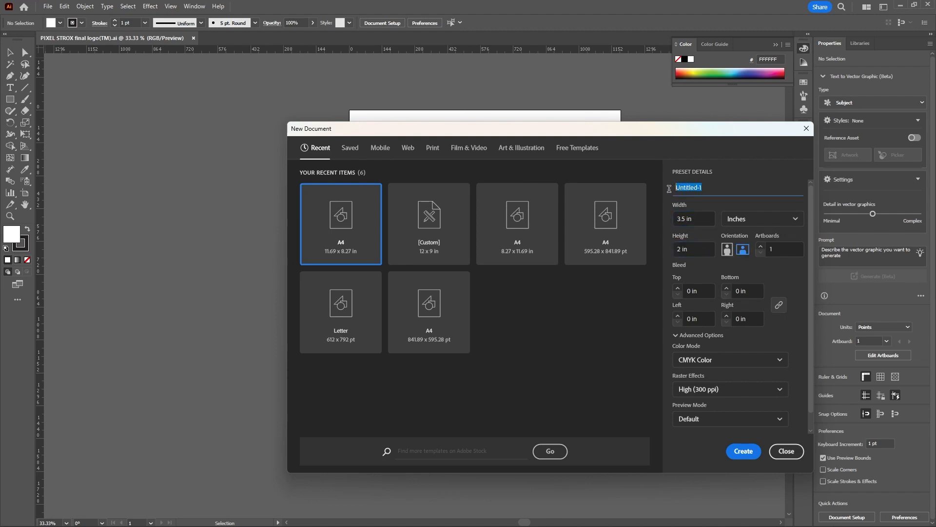
pyautogui.write('business card design')
# Set a linked 0.3 in bleed on all four sides and create the document
pyautogui.click(691, 291)
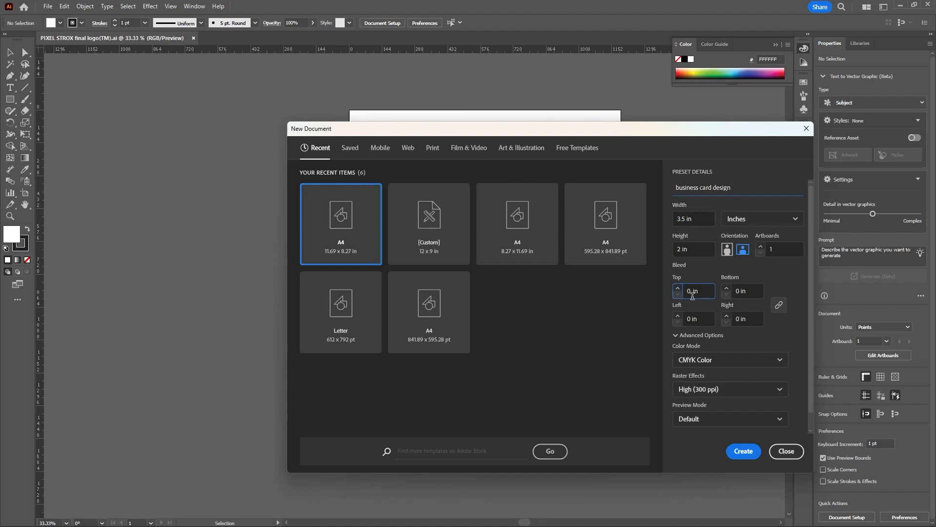
pyautogui.write('.3')
pyautogui.click(778, 305)
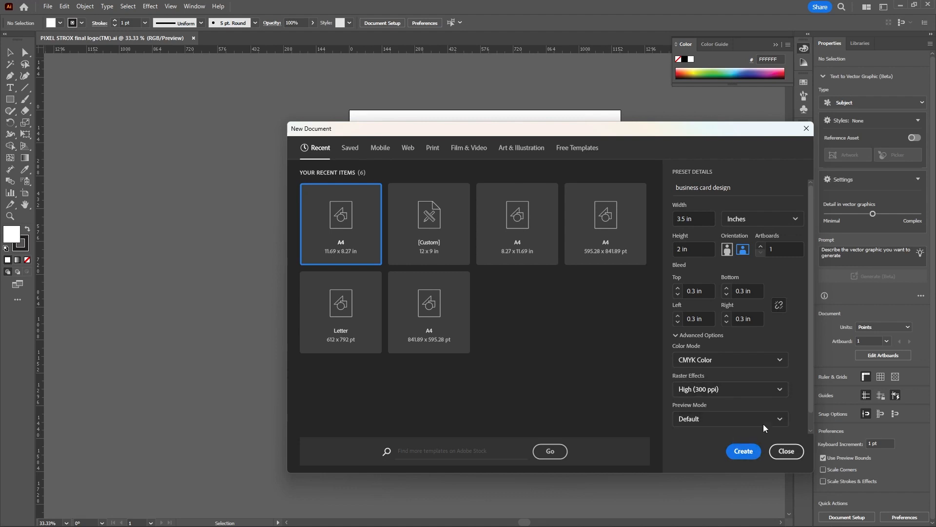
pyautogui.click(744, 451)
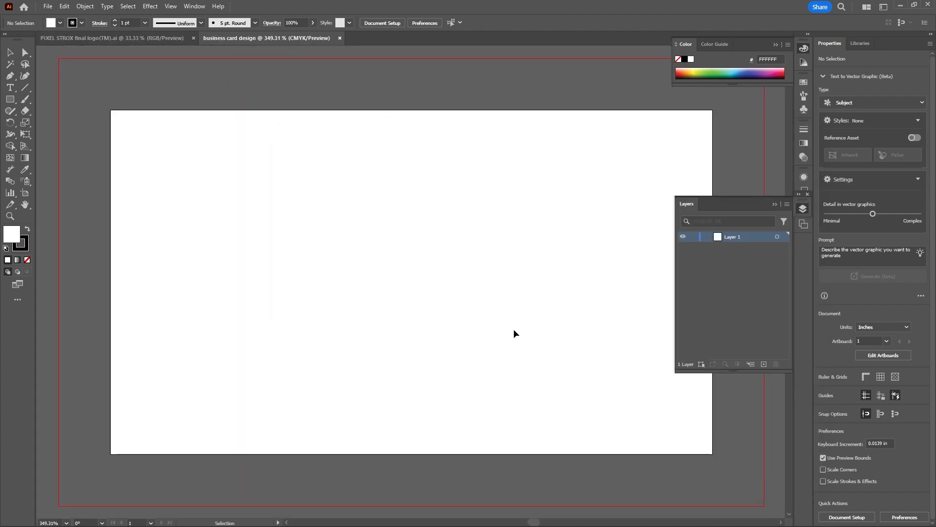
# Inspect the blank card artboard at its actual size
pyautogui.scroll(-4, 434, 273)
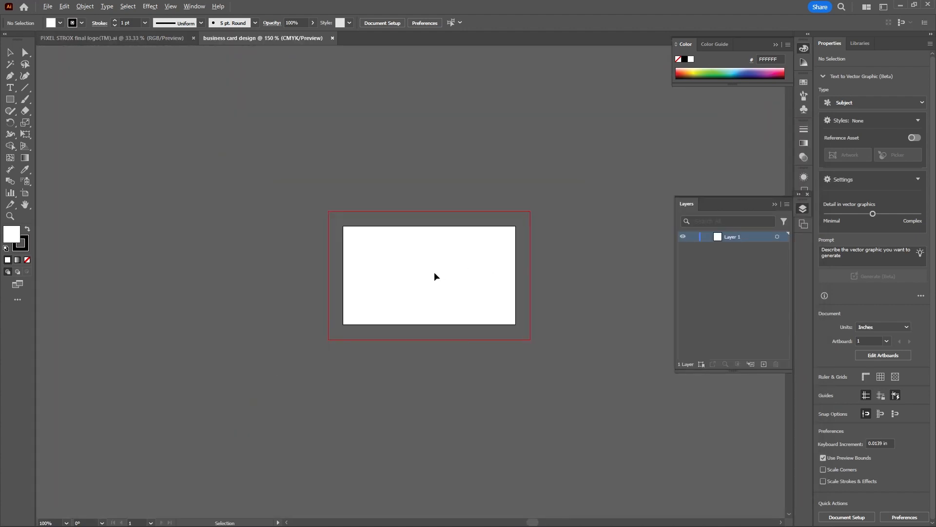
pyautogui.scroll(1, 466, 287)
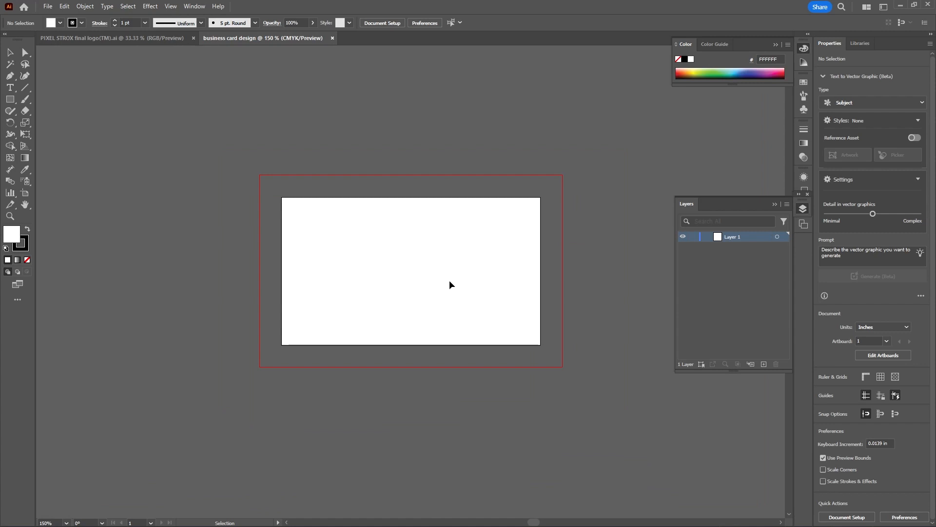
pyautogui.scroll(-1, 400, 270)
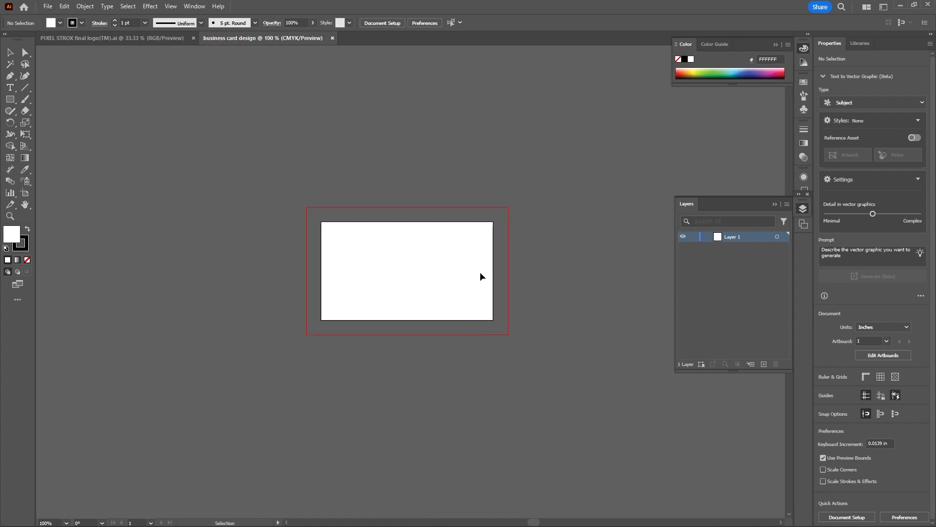
pyautogui.click(170, 6)
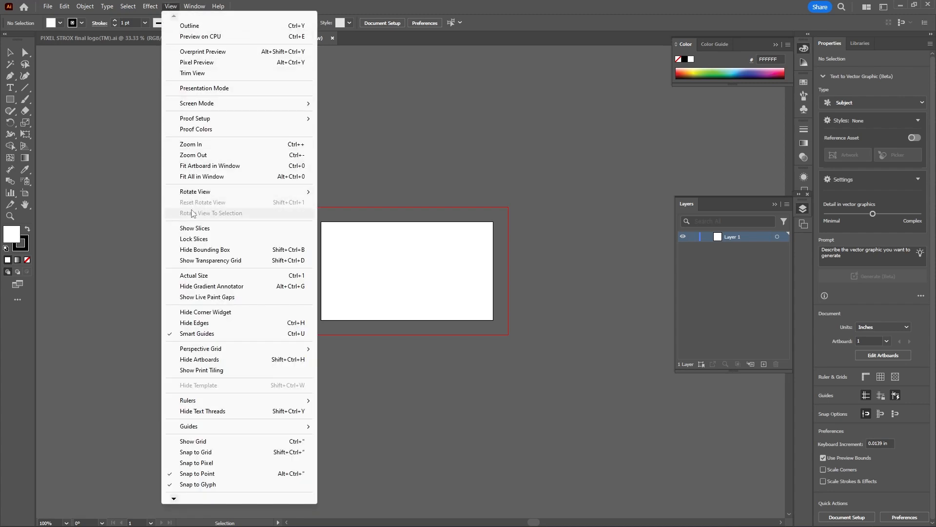
pyautogui.click(206, 275)
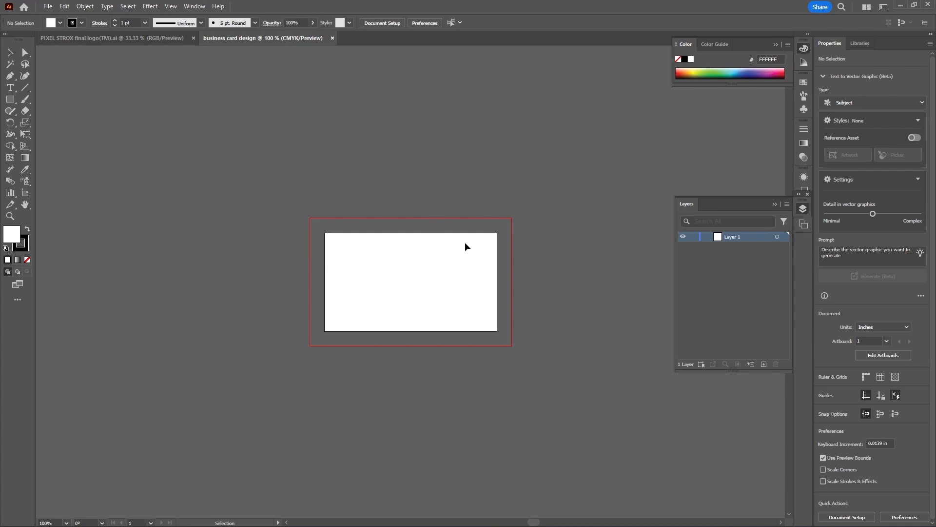
# Hide the floating layer list and reset the Essentials Classic workspace
pyautogui.scroll(1, 486, 281)
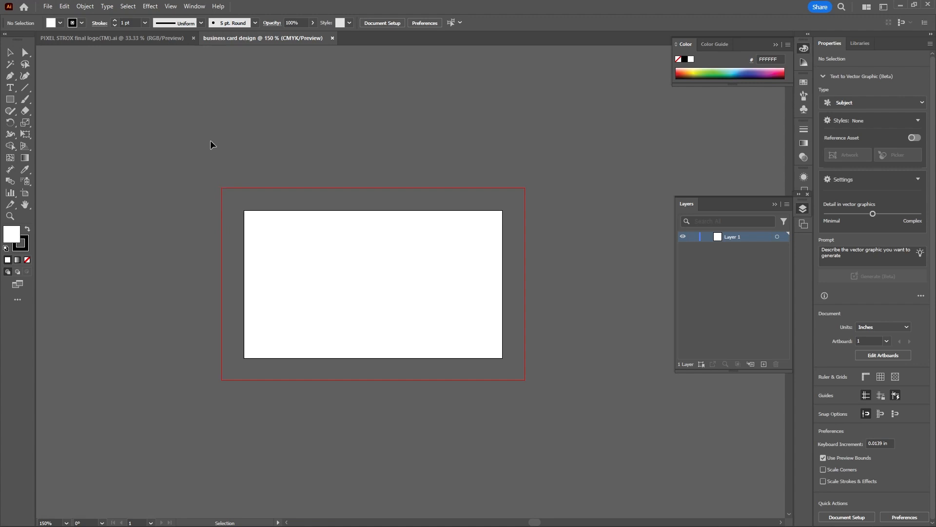
pyautogui.click(11, 53)
pyautogui.click(774, 205)
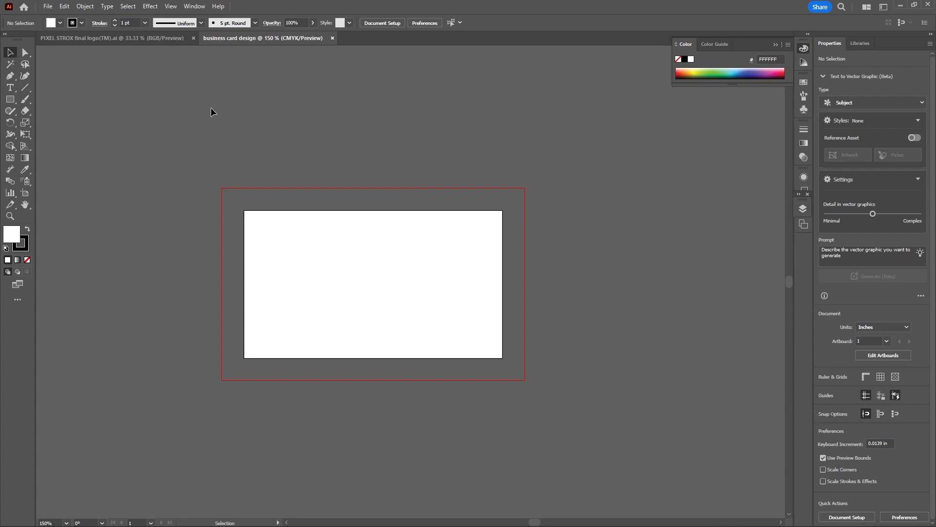
pyautogui.click(882, 8)
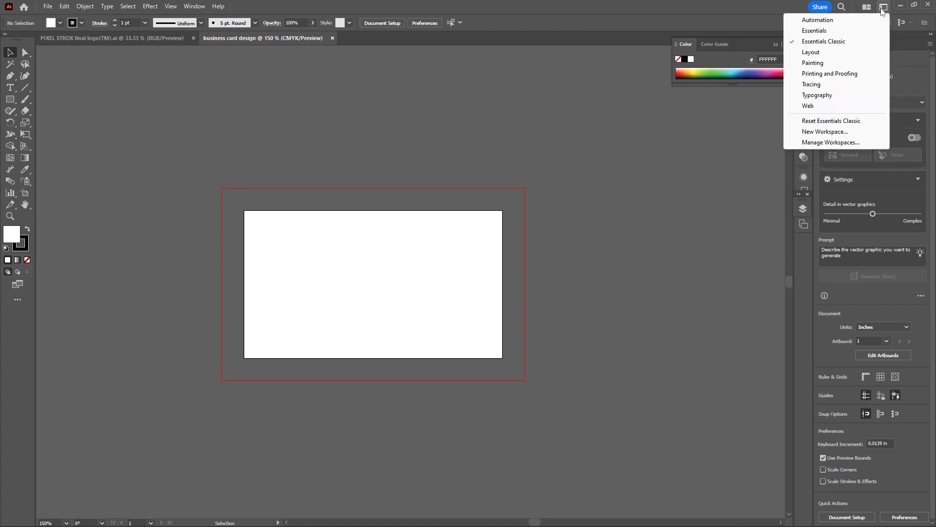
pyautogui.click(827, 120)
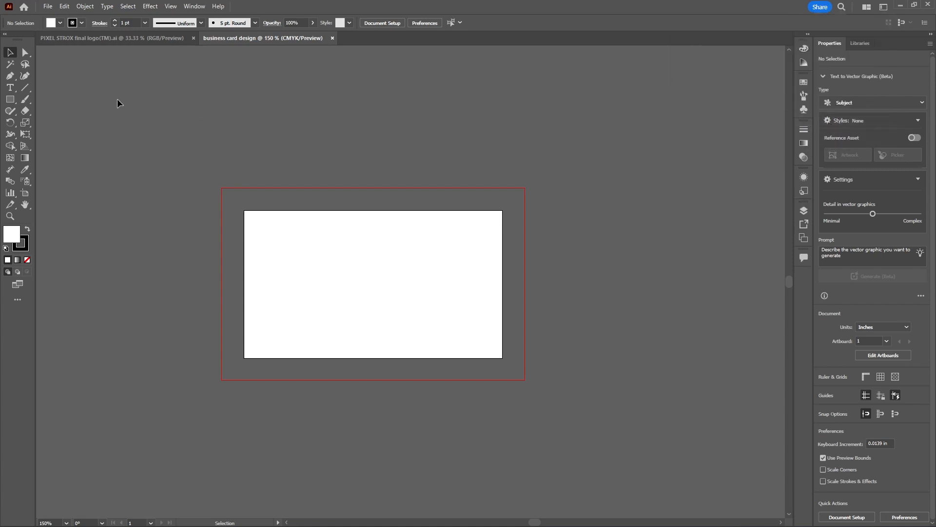
# Show the rulers and place vertical margin guides at about X 0.09 in and X 3.4 in
pyautogui.click(863, 381)
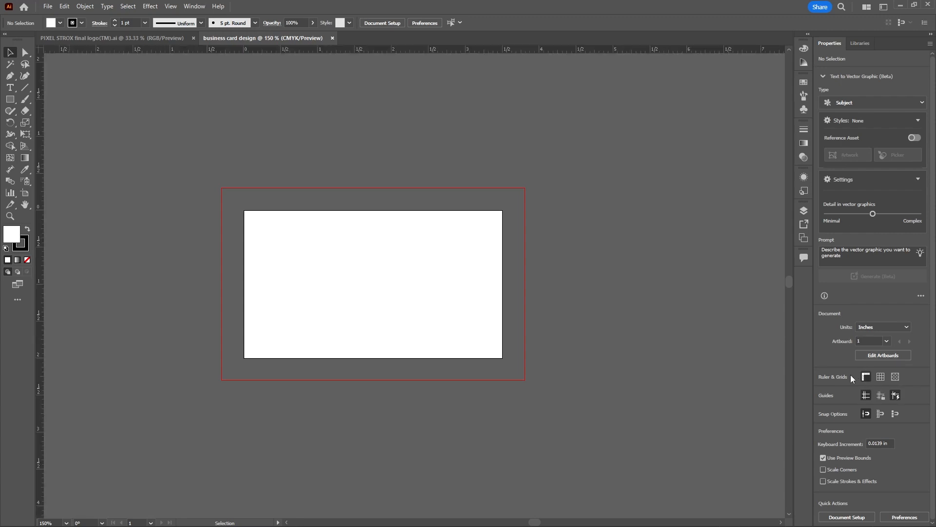
pyautogui.moveTo(42, 215); pyautogui.dragTo(251, 265)
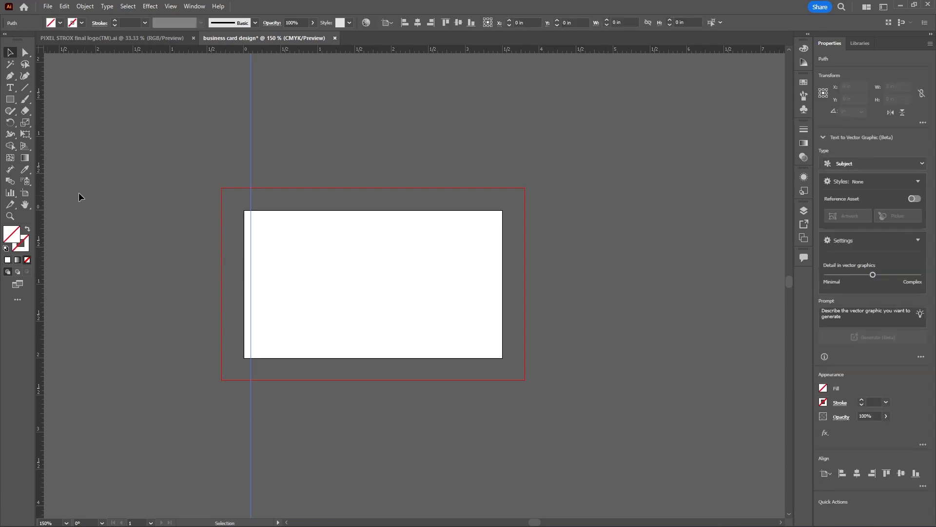
pyautogui.moveTo(43, 183); pyautogui.dragTo(494, 294)
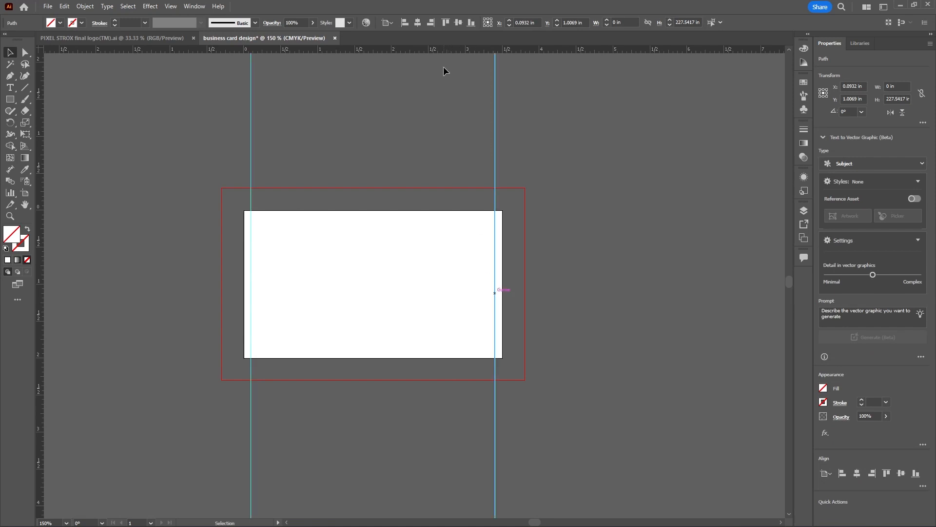
# Place horizontal margin guides just inside the artboard's upper edge and at about Y 1.91 in near its lower edge
pyautogui.moveTo(447, 51); pyautogui.dragTo(441, 155)
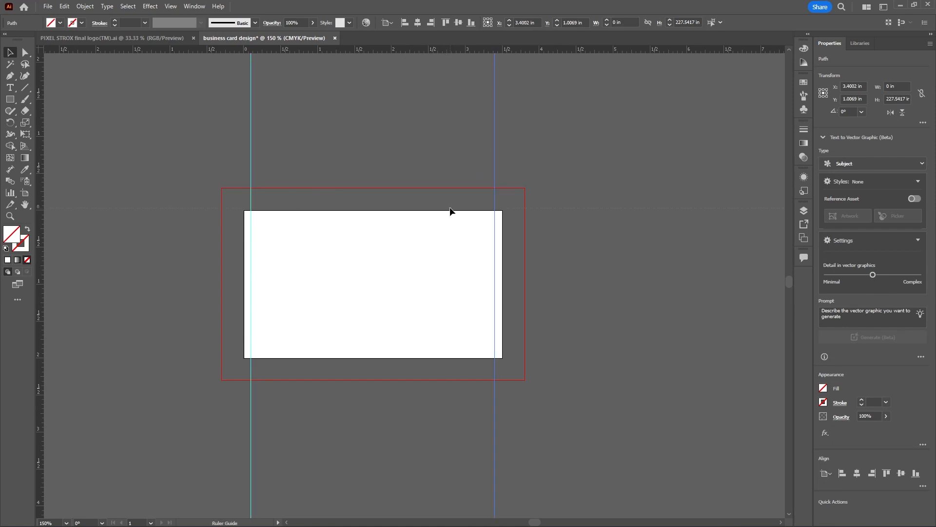
pyautogui.moveTo(450, 207); pyautogui.dragTo(461, 217)
pyautogui.moveTo(477, 49); pyautogui.dragTo(482, 352)
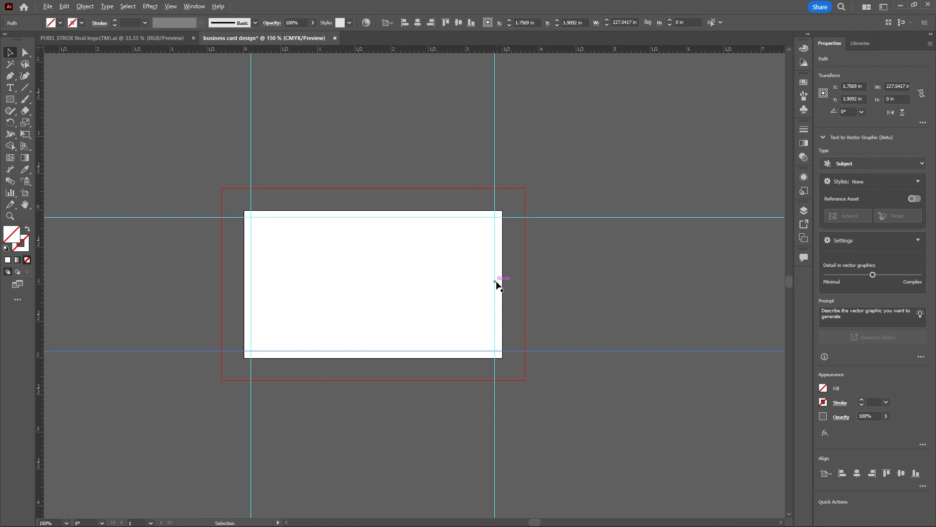
# Shift the right-hand vertical guide to about X 3.42 in and the upper horizontal guide to about Y 0.08 in
pyautogui.scroll(2, 496, 292)
pyautogui.moveTo(492, 291); pyautogui.dragTo(497, 291)
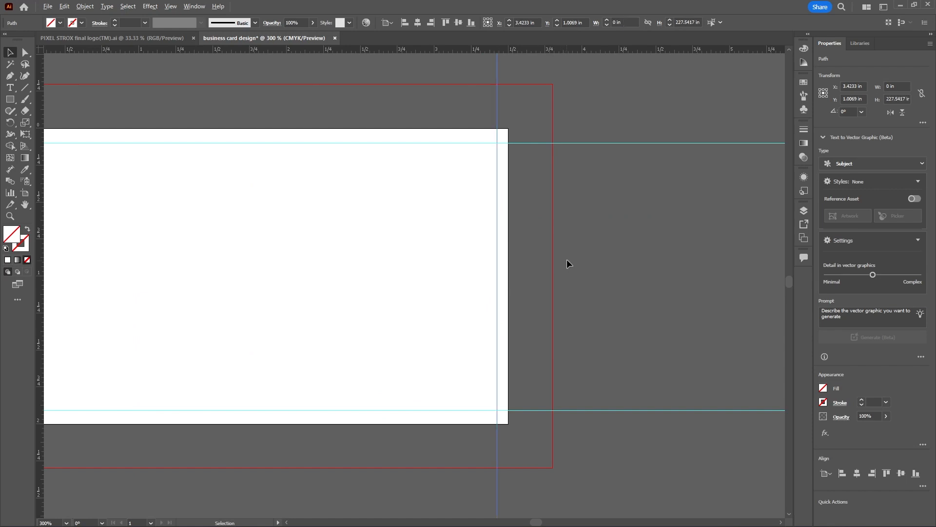
pyautogui.scroll(-3, 566, 259)
pyautogui.scroll(2, 490, 222)
pyautogui.scroll(1, 490, 221)
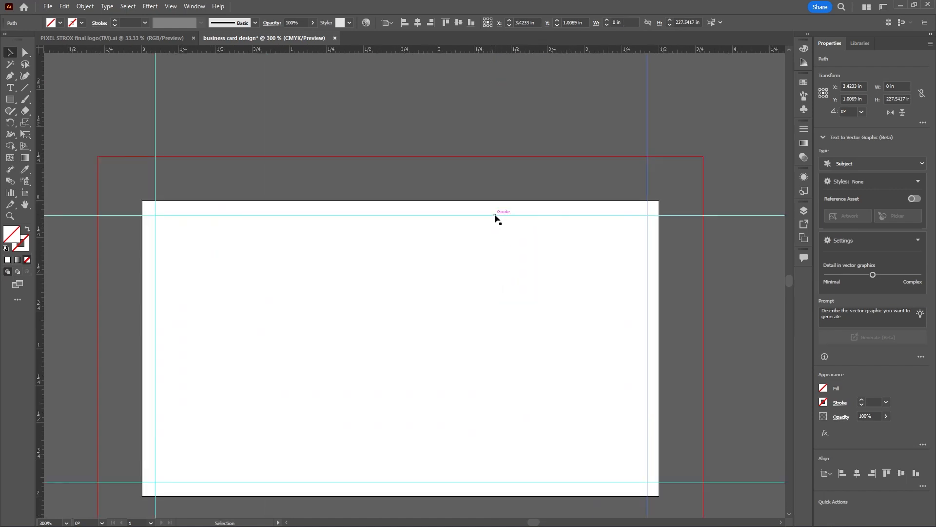
pyautogui.moveTo(496, 215); pyautogui.dragTo(499, 211)
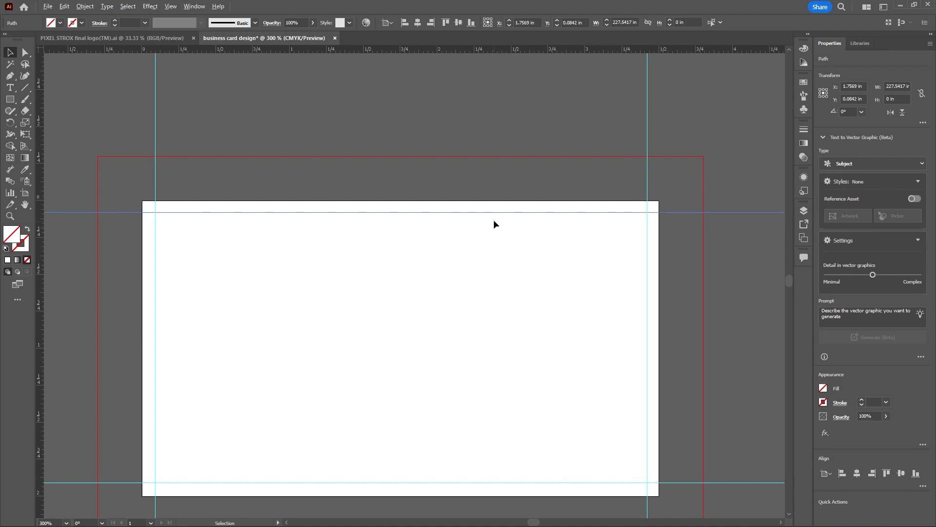
# Check the positions of the lower and upper horizontal margin guides against the artboard edges, and clear the selection
pyautogui.scroll(-1, 493, 220)
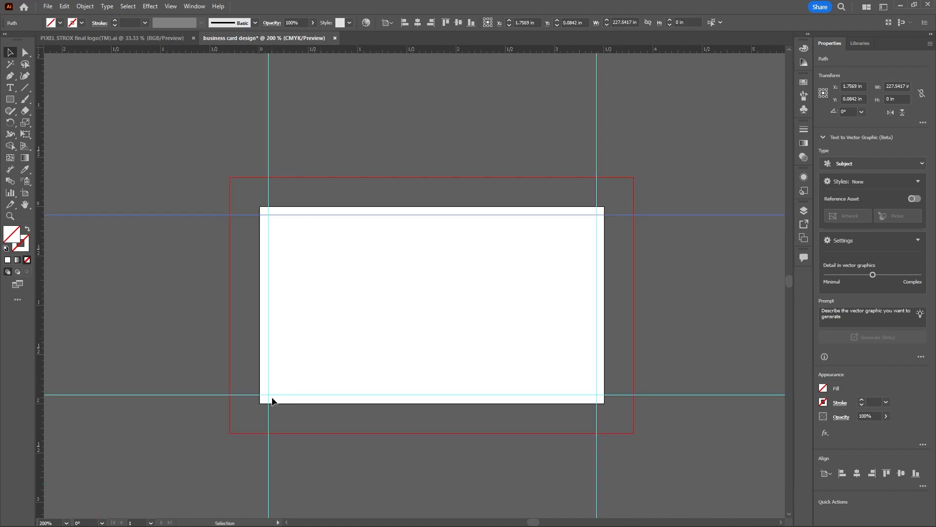
pyautogui.scroll(1, 292, 401)
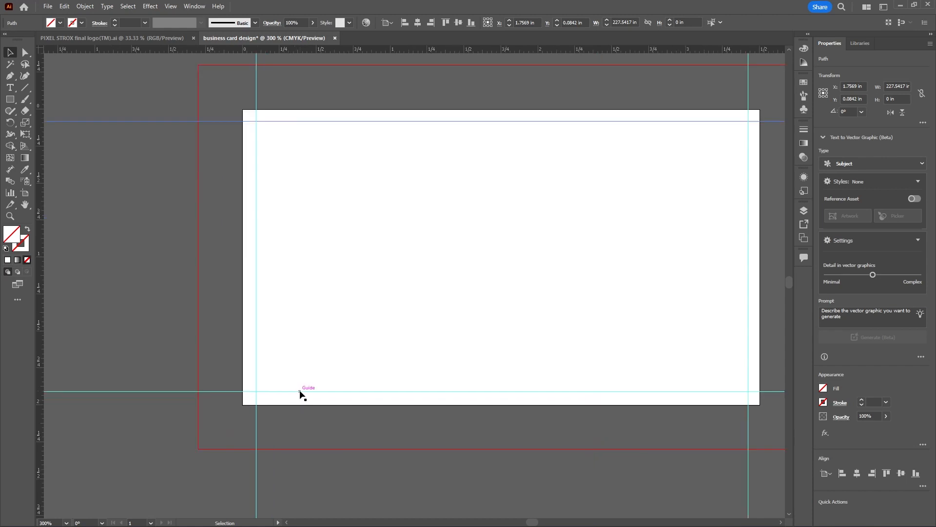
pyautogui.moveTo(300, 390); pyautogui.dragTo(302, 392)
pyautogui.scroll(-2, 260, 329)
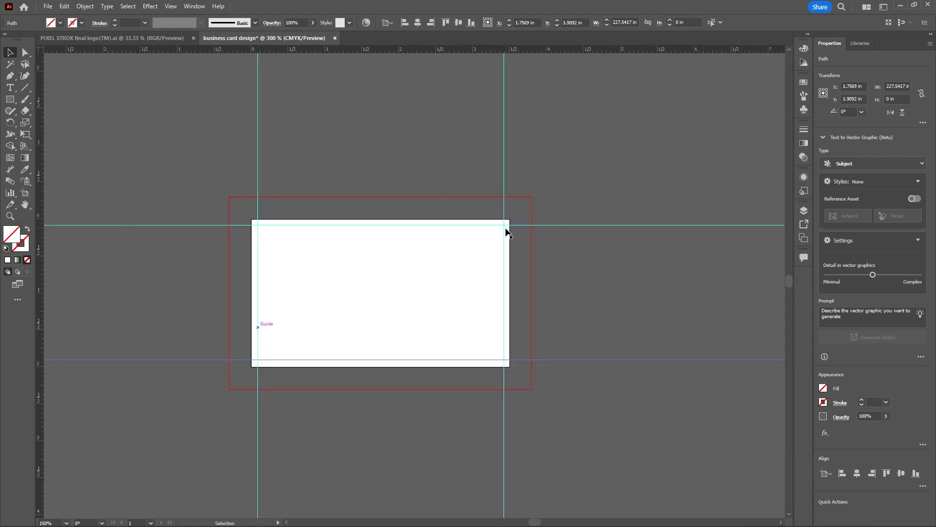
pyautogui.scroll(1, 456, 230)
pyautogui.click(460, 224)
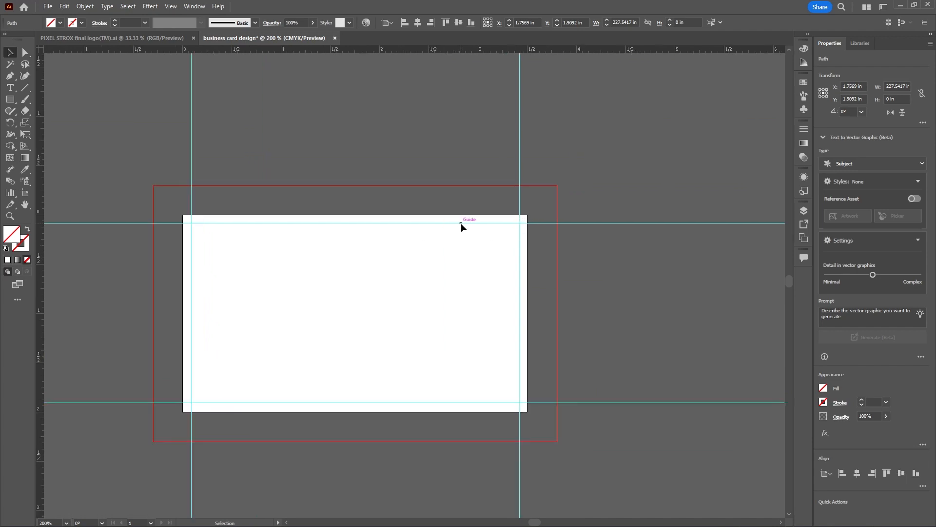
pyautogui.moveTo(461, 223); pyautogui.dragTo(520, 219)
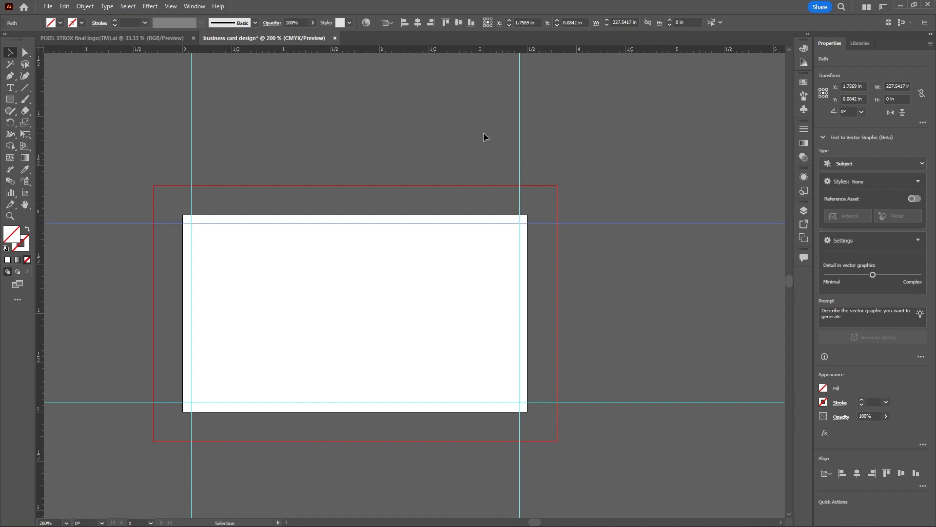
pyautogui.scroll(-1, 562, 150)
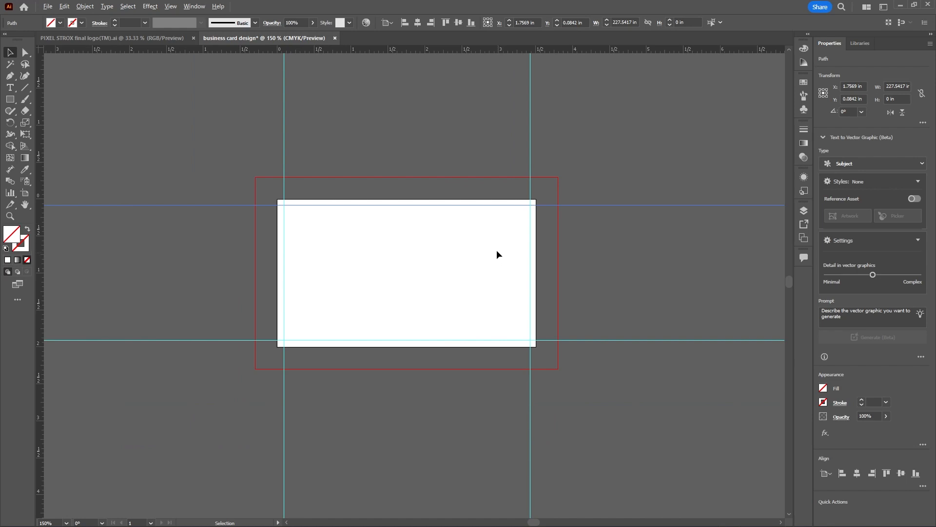
pyautogui.click(205, 106)
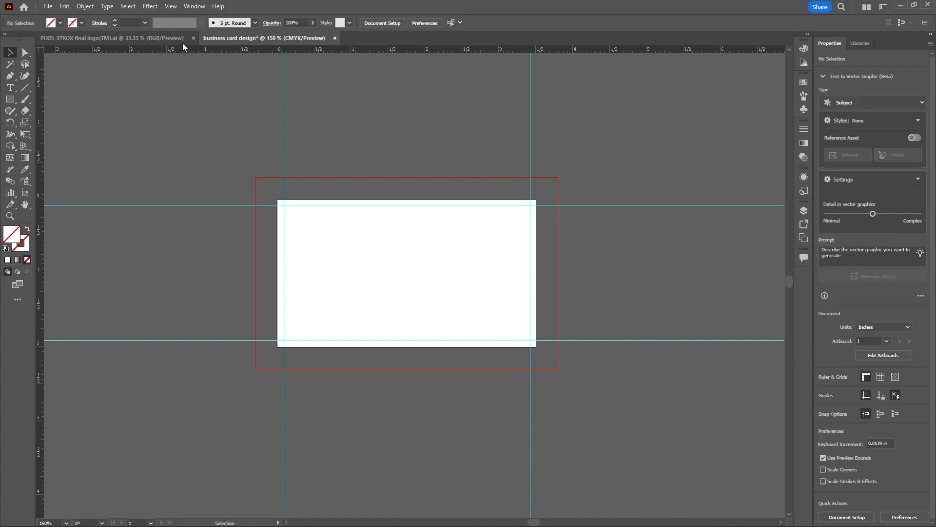
# Switch to the Pixelstrox logo document and unlock its TM and X layers, keeping both layers shown
pyautogui.click(166, 39)
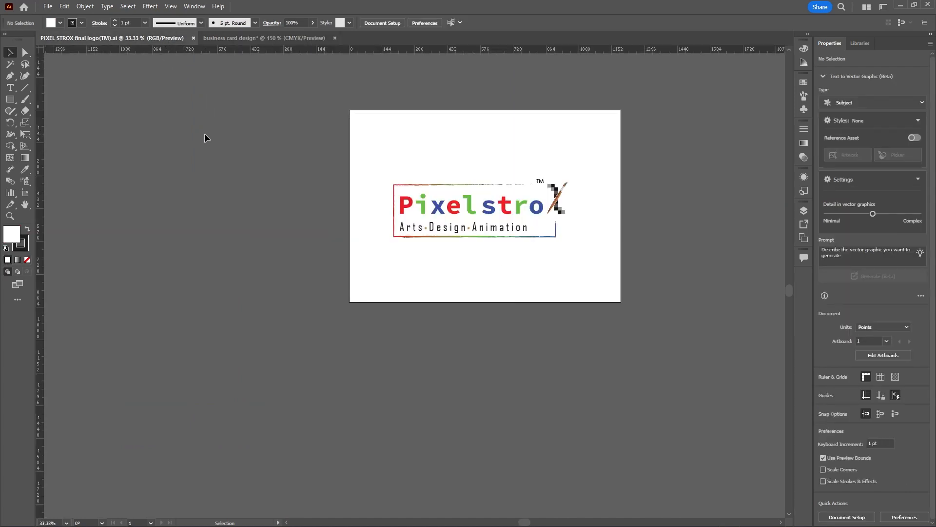
pyautogui.click(804, 210)
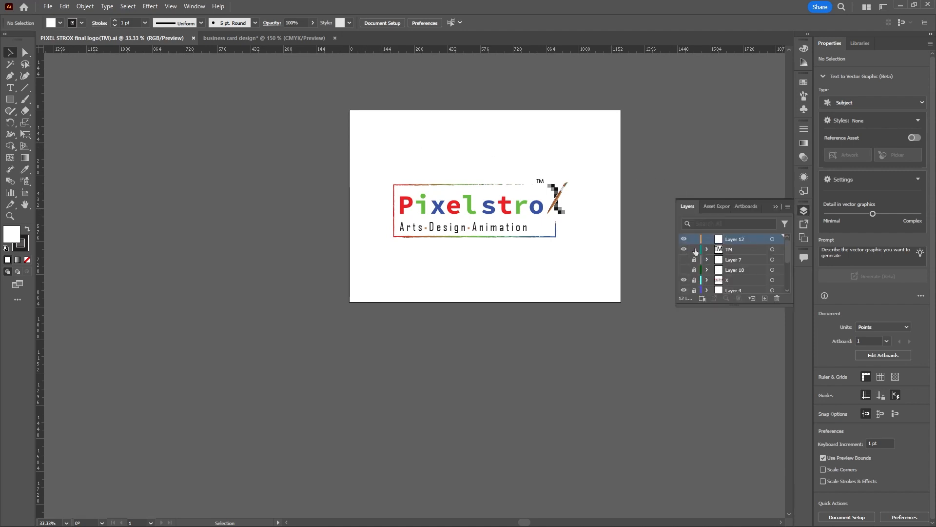
pyautogui.scroll(-4, 695, 250)
pyautogui.scroll(4, 695, 252)
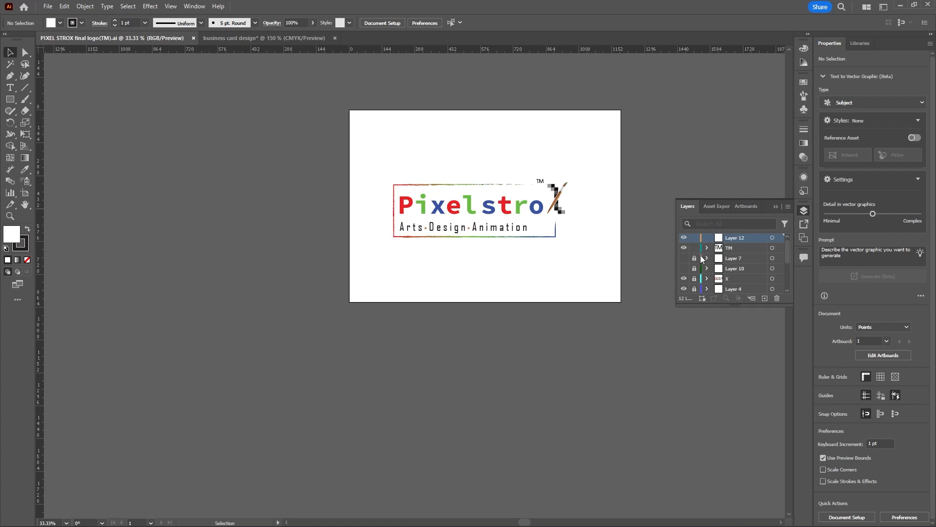
pyautogui.click(684, 279)
pyautogui.click(684, 279)
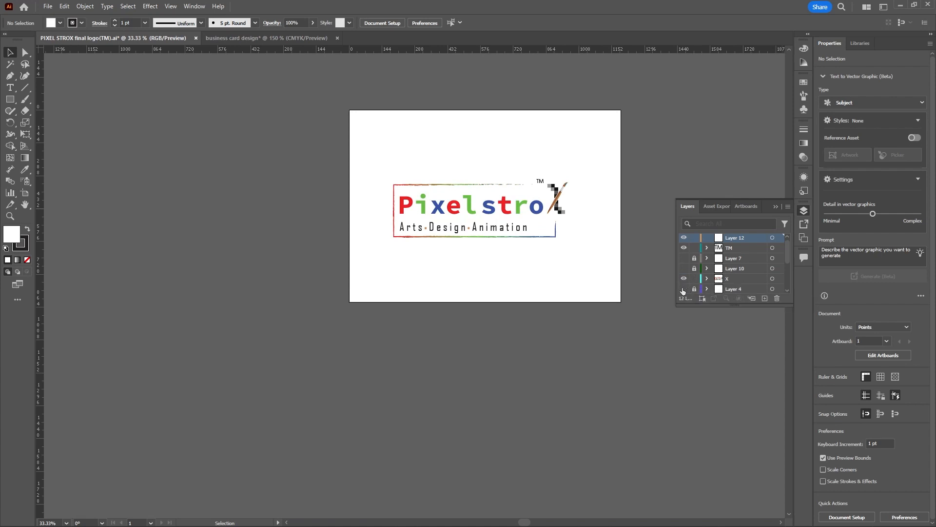
pyautogui.scroll(-3, 709, 268)
pyautogui.scroll(3, 710, 271)
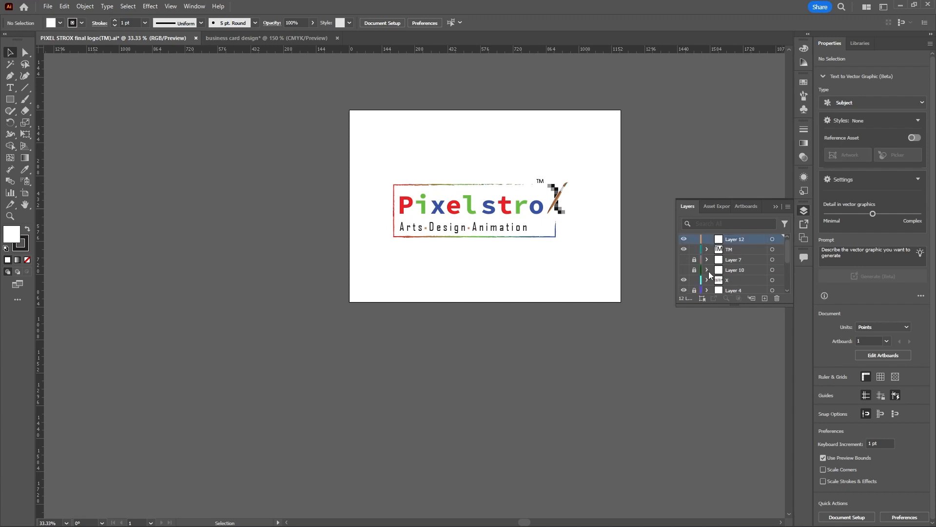
pyautogui.click(685, 248)
pyautogui.click(685, 249)
# Select the complete logo artwork, including its frame, tagline and TM mark, and copy it into the business card document
pyautogui.moveTo(371, 139); pyautogui.dragTo(622, 279)
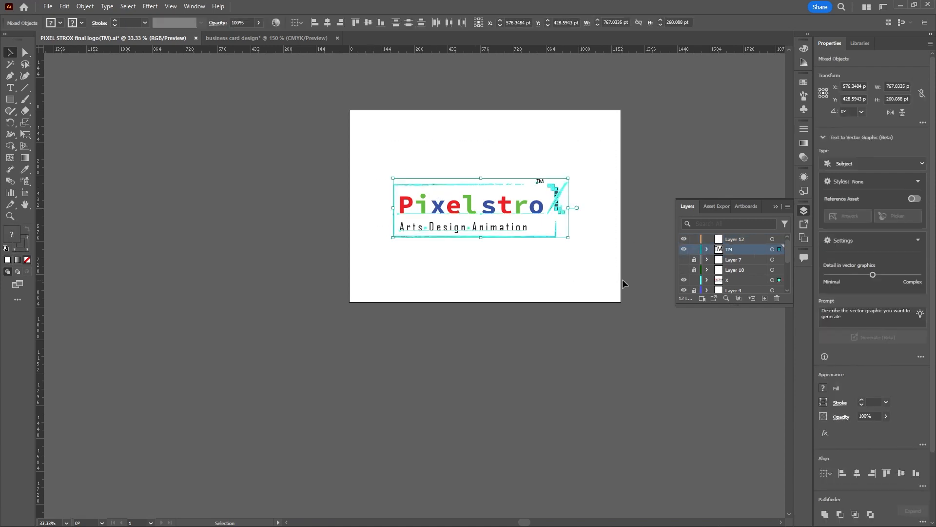
pyautogui.press('a')
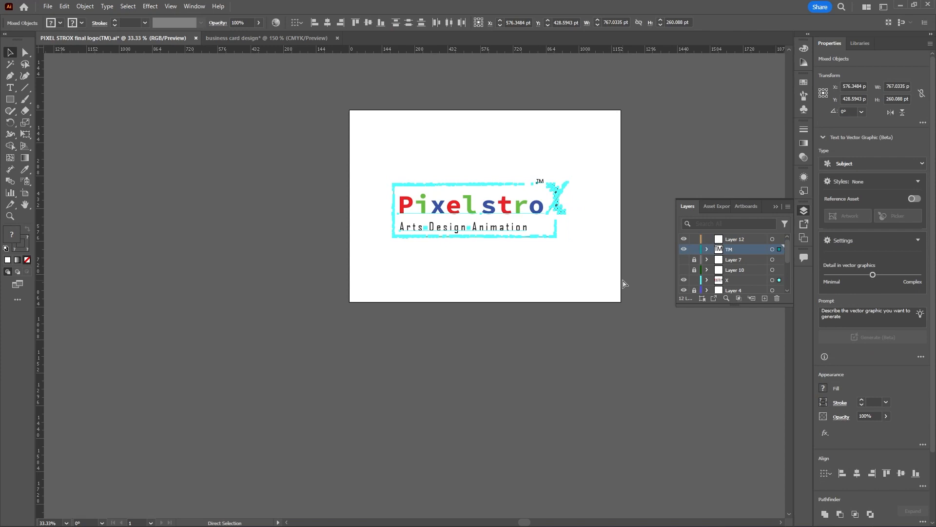
pyautogui.press('v')
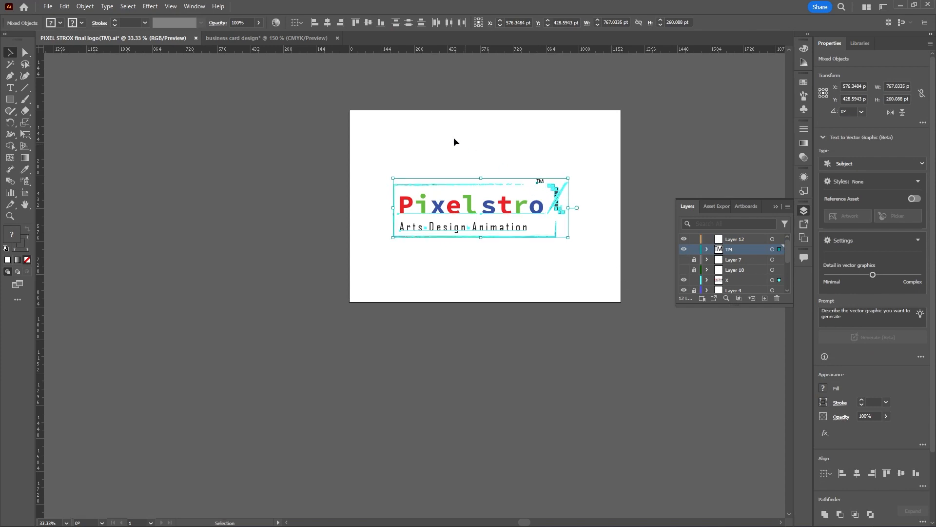
pyautogui.click(297, 37)
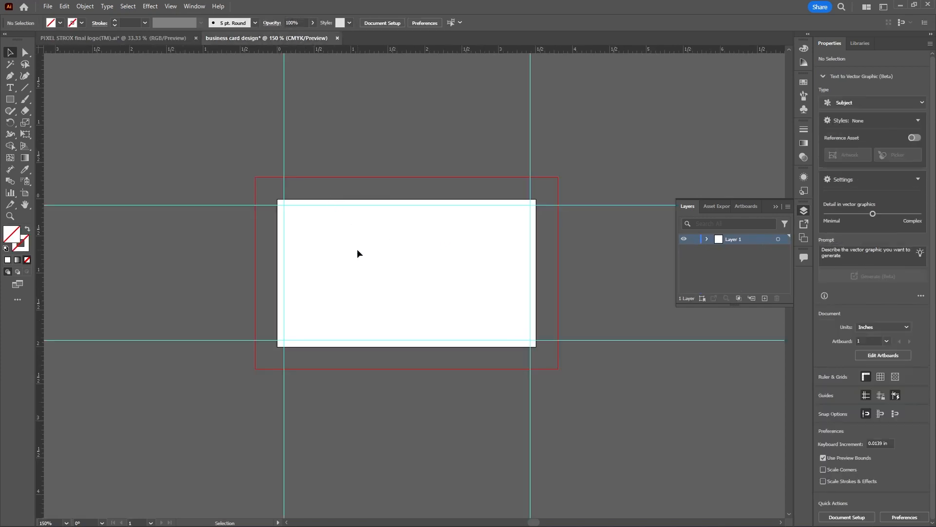
pyautogui.hotkey('ctrl', 'v')
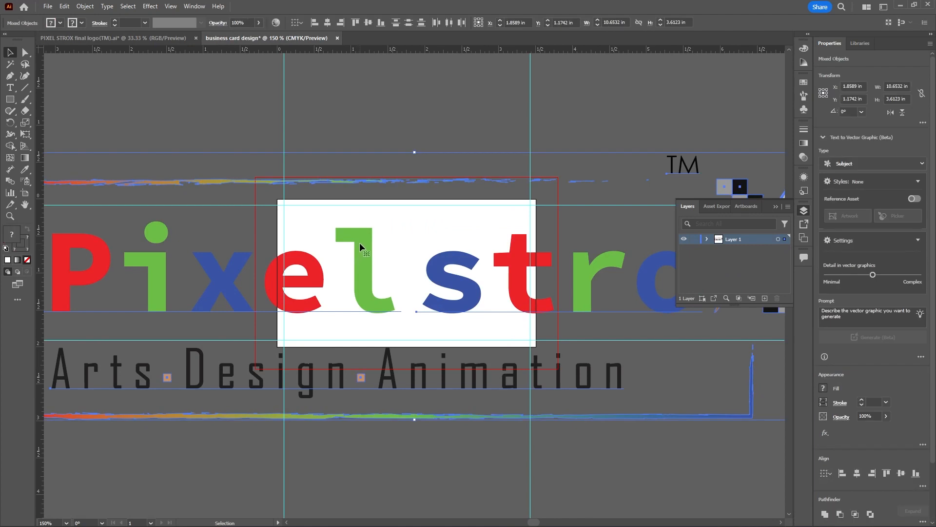
# Scale the logo proportionally to about 1.52 × 0.52 in and move it to about X 1.05 in, Y 0.58 in on the card
pyautogui.scroll(-2, 376, 223)
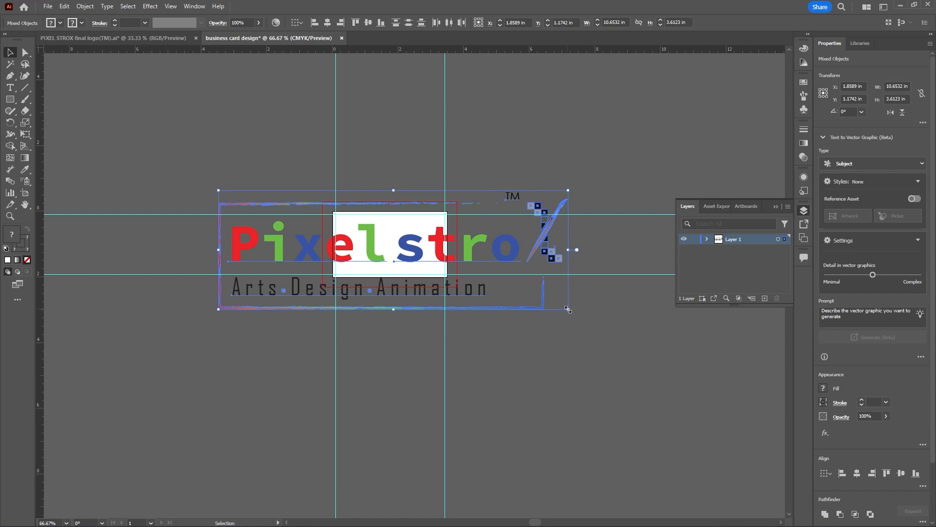
pyautogui.moveTo(568, 309); pyautogui.dragTo(449, 259)
pyautogui.scroll(2, 373, 250)
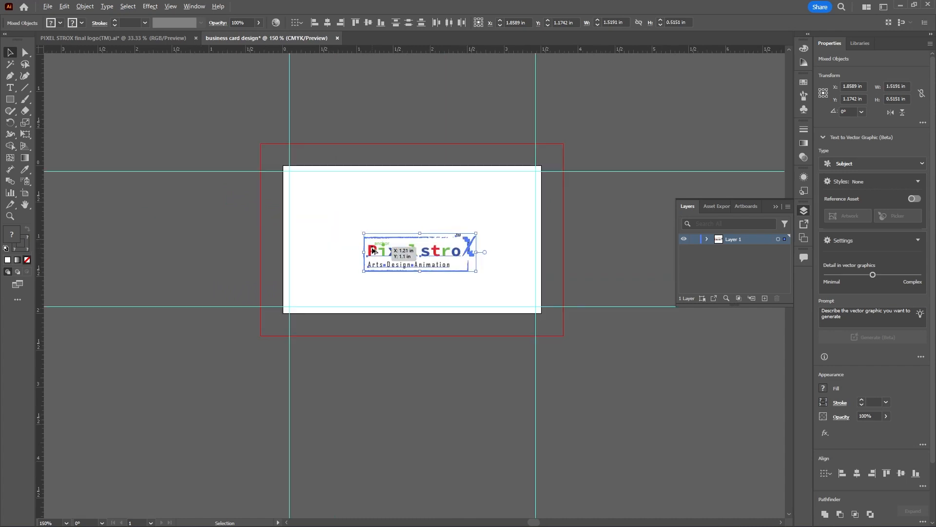
pyautogui.moveTo(469, 250); pyautogui.dragTo(409, 204)
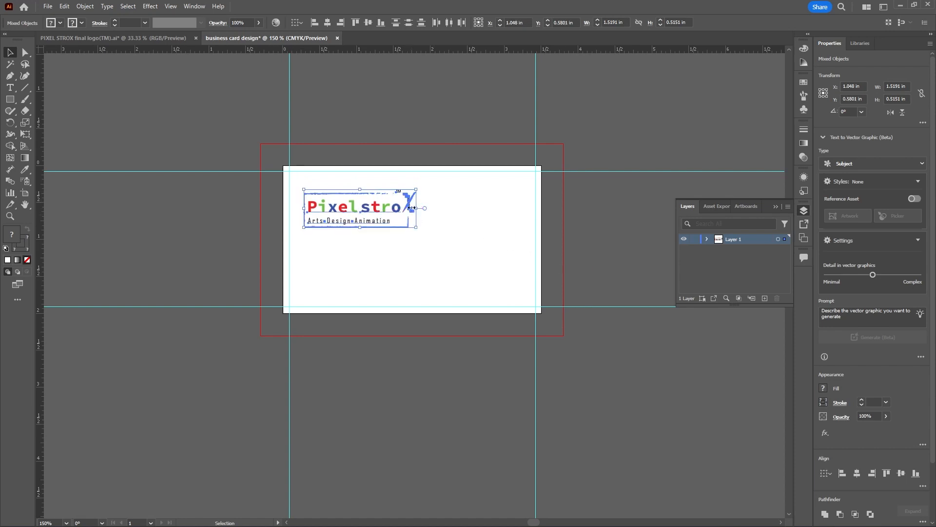
# Group all parts of the logo on the card into one object and clear the selection
pyautogui.moveTo(297, 177); pyautogui.dragTo(429, 238)
pyautogui.rightClick(410, 198)
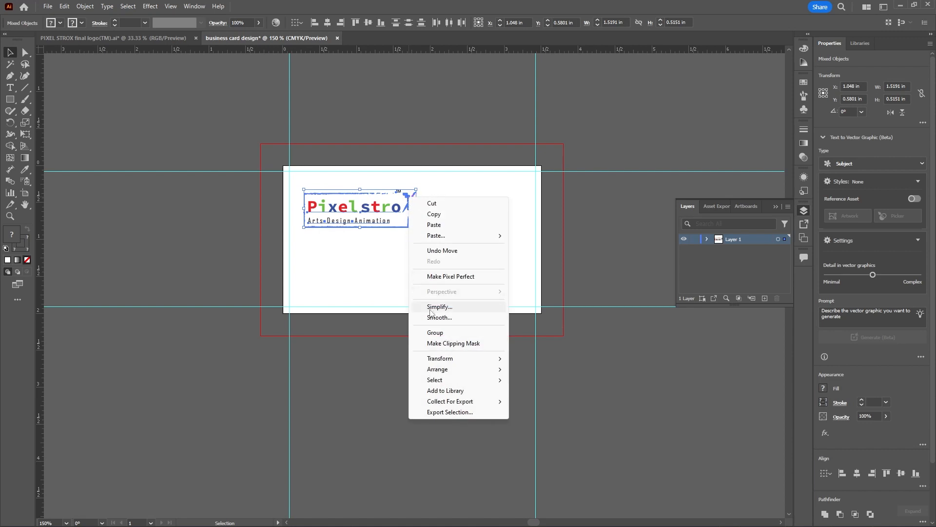
pyautogui.click(439, 332)
pyautogui.click(448, 276)
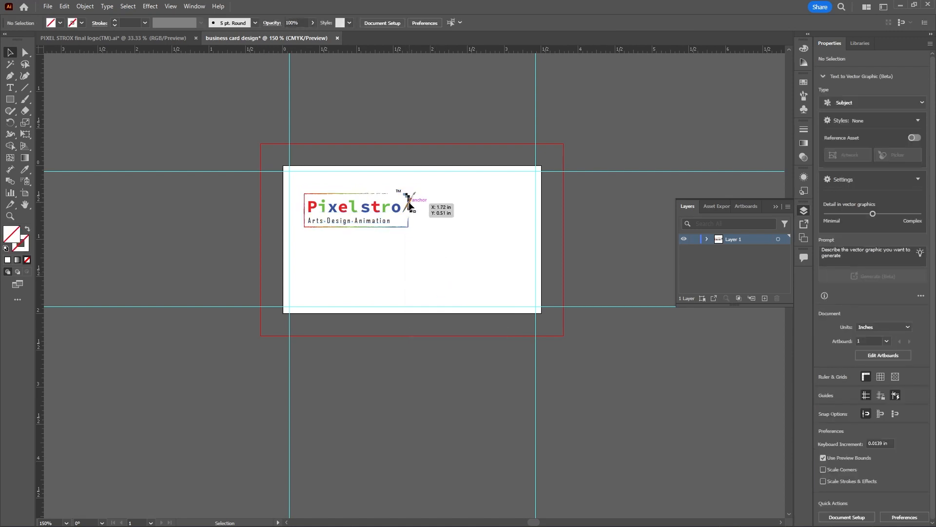
pyautogui.scroll(-1, 426, 238)
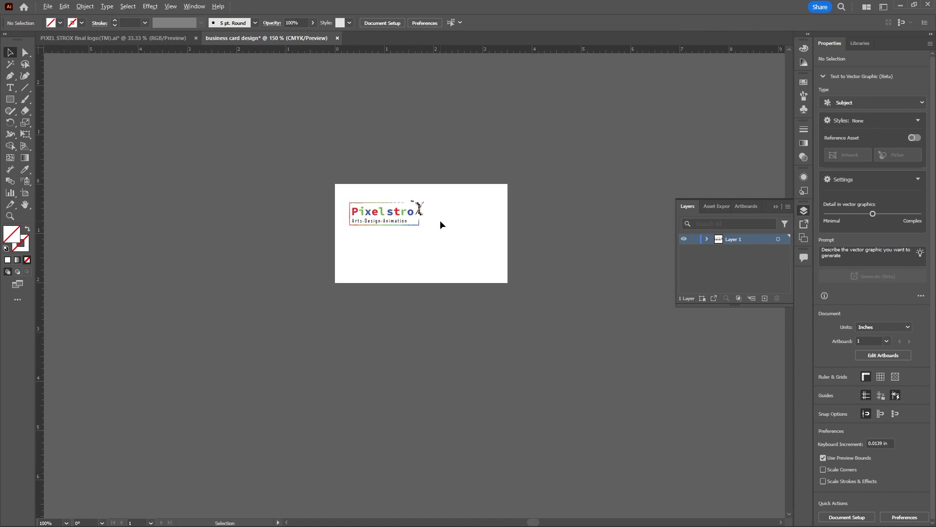
pyautogui.scroll(2, 435, 223)
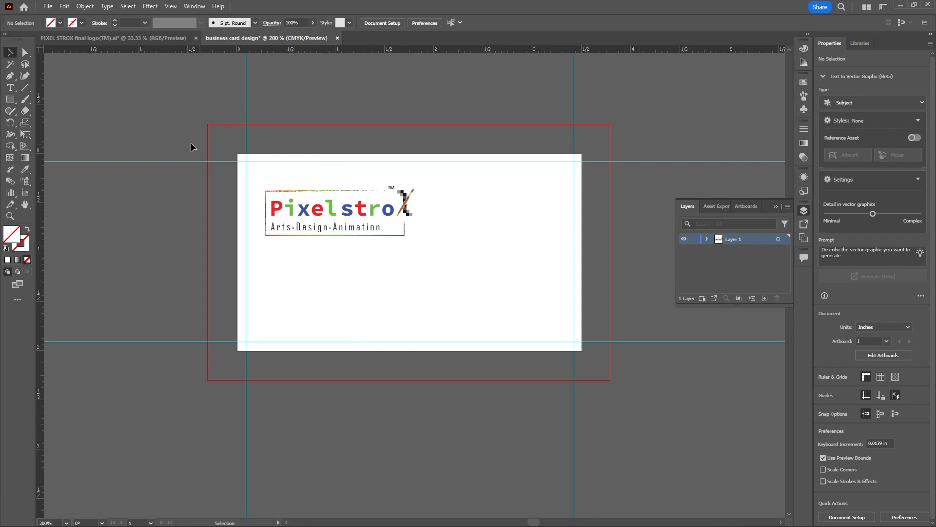
# Draw a rectangle about 1.61 × 2 in from beside the logo to the card's lower-right corner and give it a 050505 stroke
pyautogui.click(13, 100)
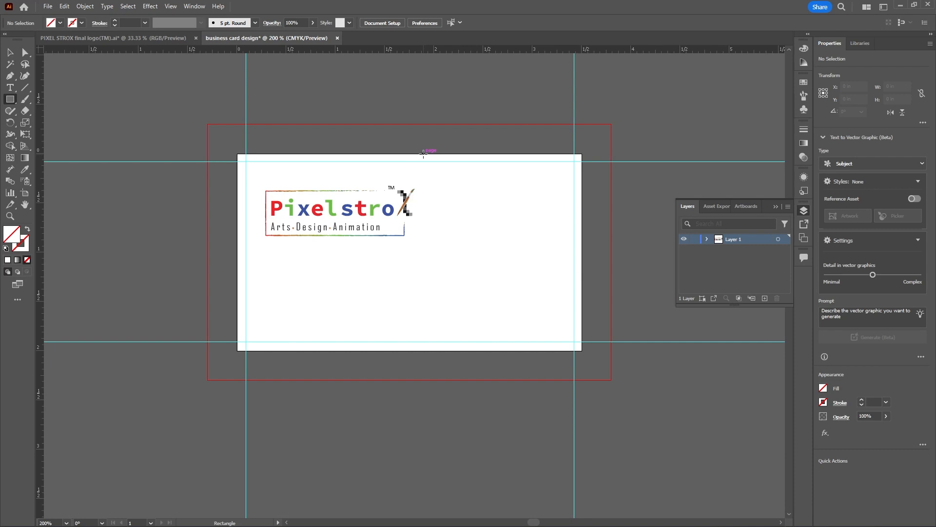
pyautogui.moveTo(424, 154); pyautogui.dragTo(581, 351)
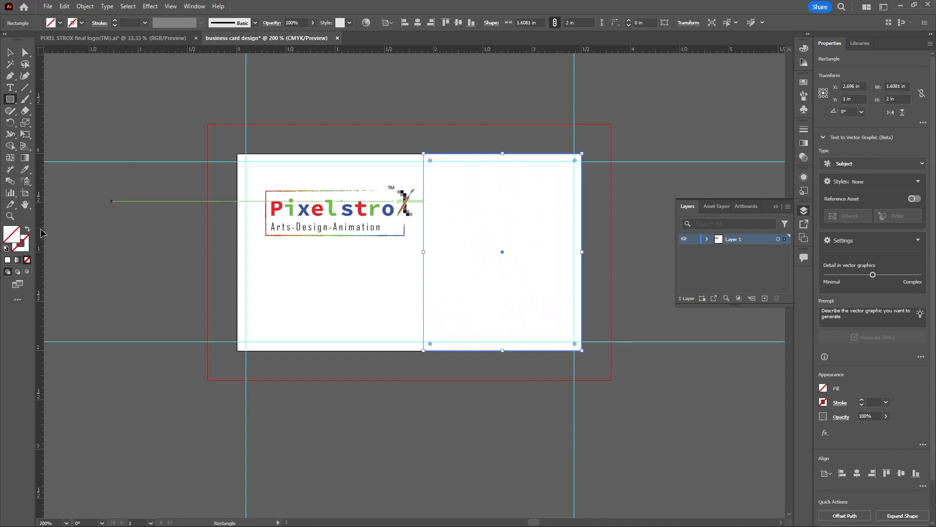
pyautogui.click(27, 246)
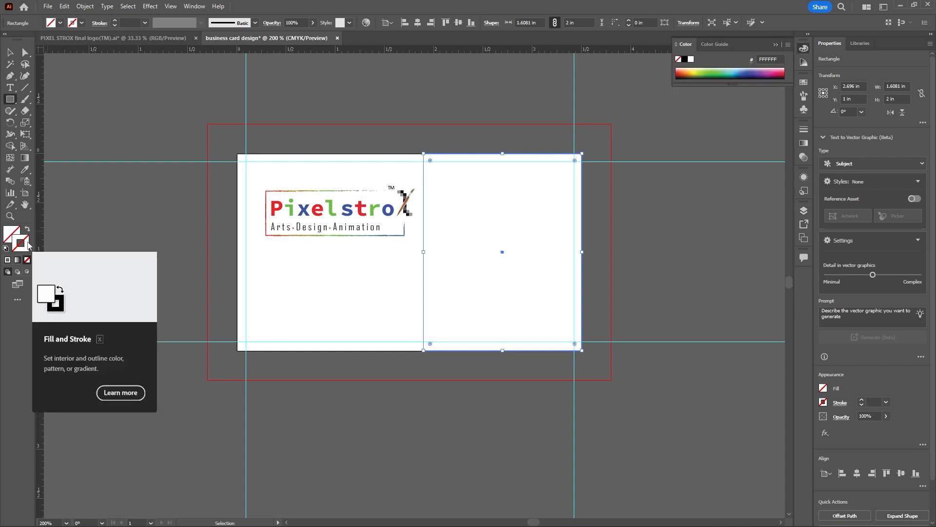
pyautogui.doubleClick(27, 248)
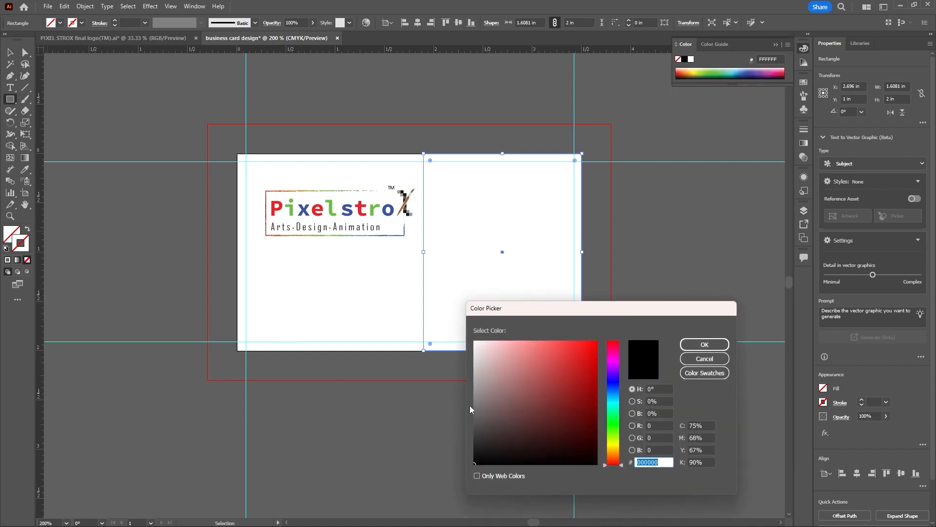
pyautogui.moveTo(479, 453); pyautogui.dragTo(473, 463)
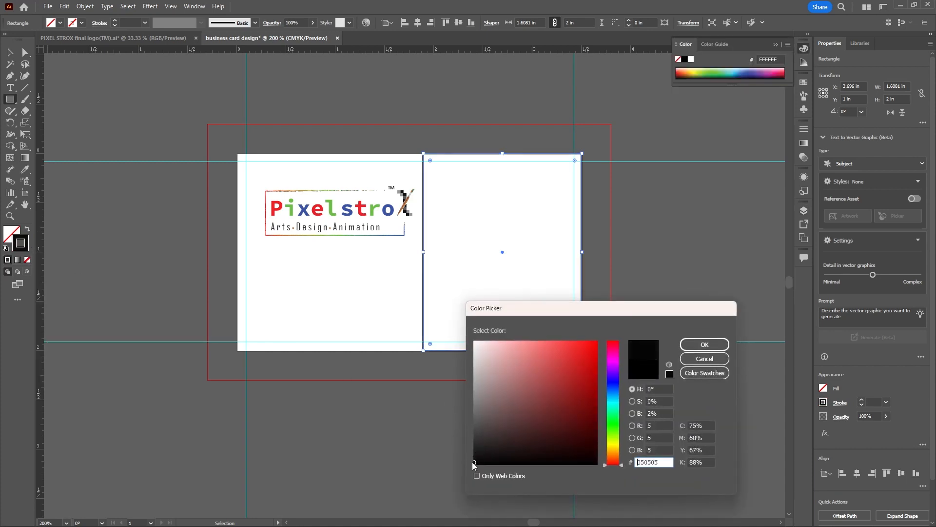
pyautogui.click(707, 344)
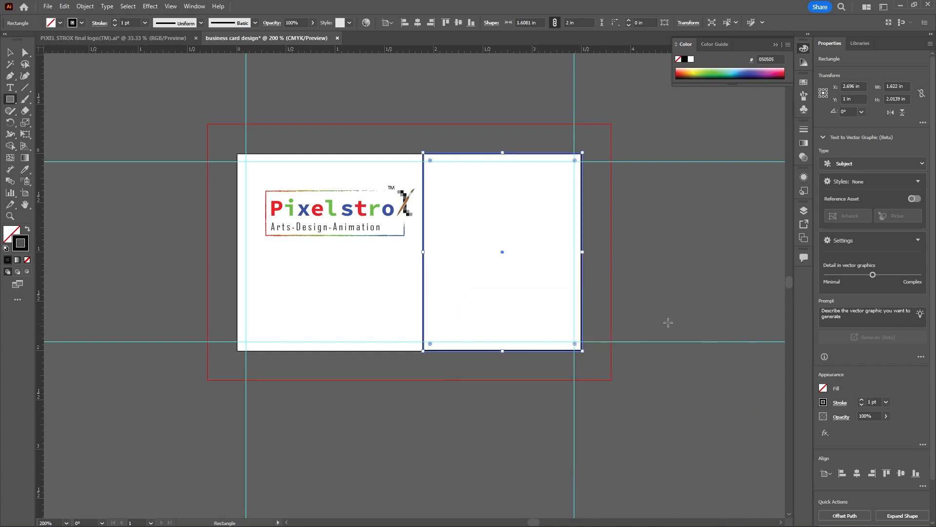
pyautogui.scroll(2, 582, 259)
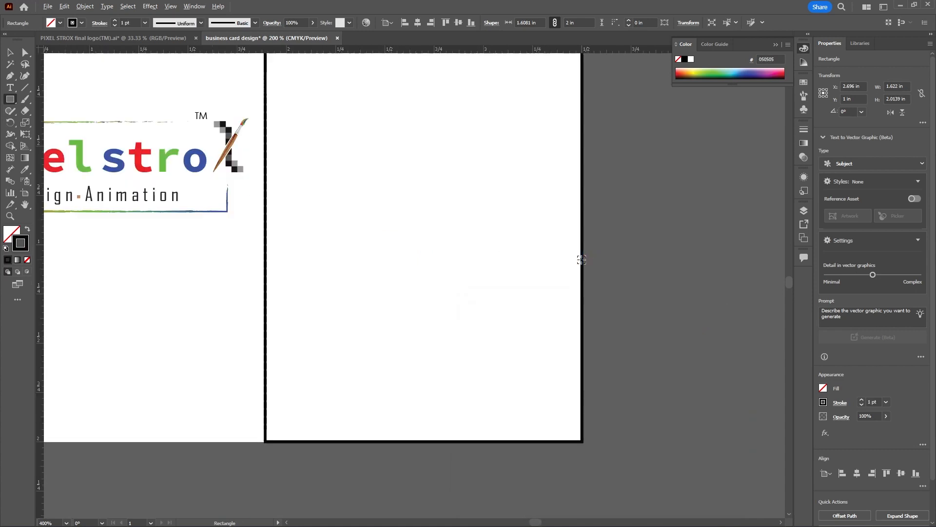
pyautogui.moveTo(584, 245); pyautogui.dragTo(583, 247)
pyautogui.scroll(-3, 583, 246)
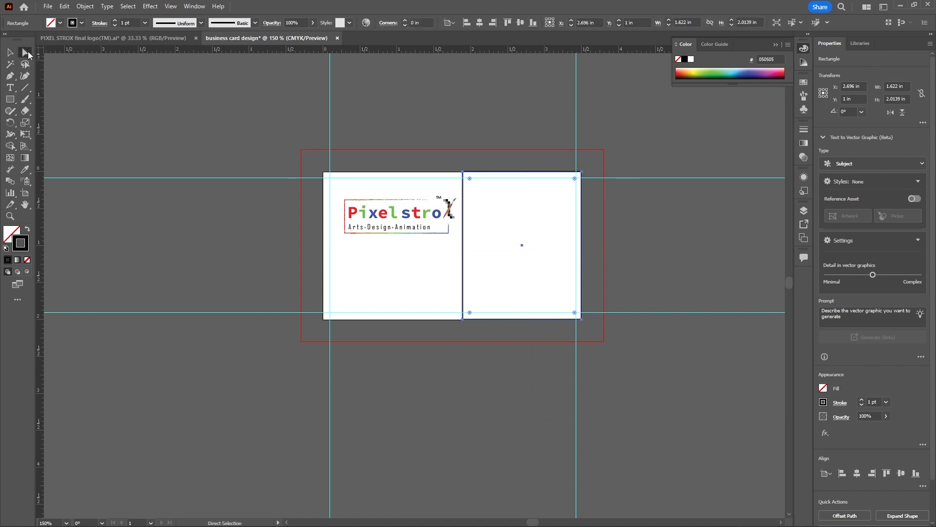
# Move the rectangle's upper-left anchor to the card's corner at X 0, Y 0 and its lower-left anchor to about X 2.39 in, Y 2.03 in
pyautogui.click(25, 53)
pyautogui.click(82, 54)
pyautogui.click(464, 173)
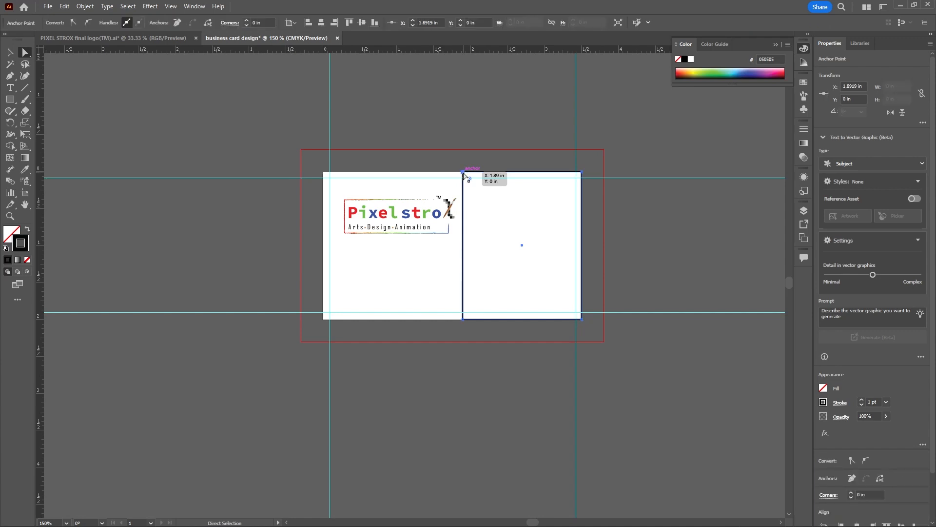
pyautogui.moveTo(463, 175); pyautogui.dragTo(581, 175)
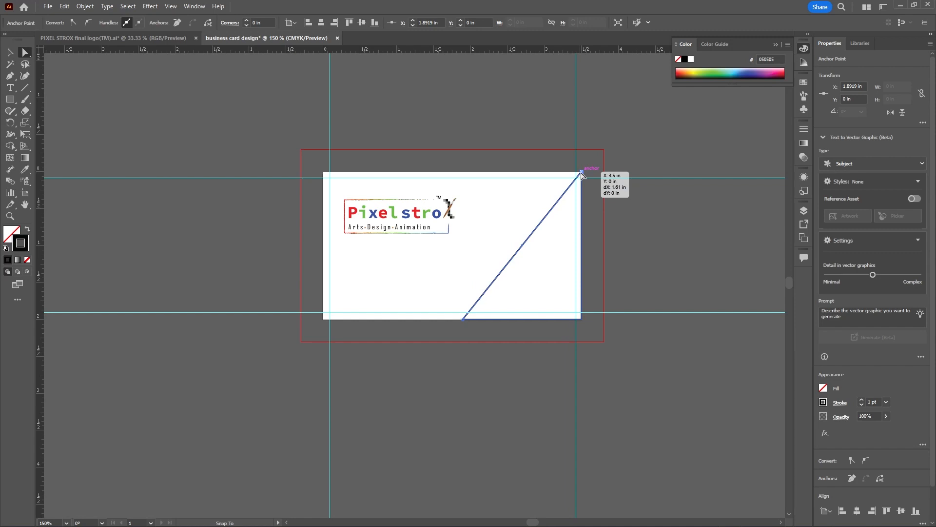
pyautogui.moveTo(522, 245); pyautogui.dragTo(324, 174)
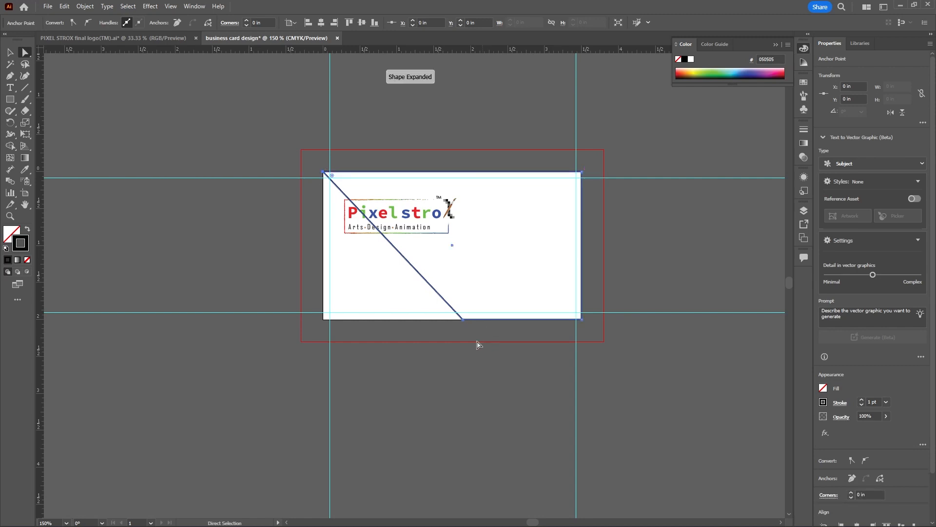
pyautogui.click(463, 320)
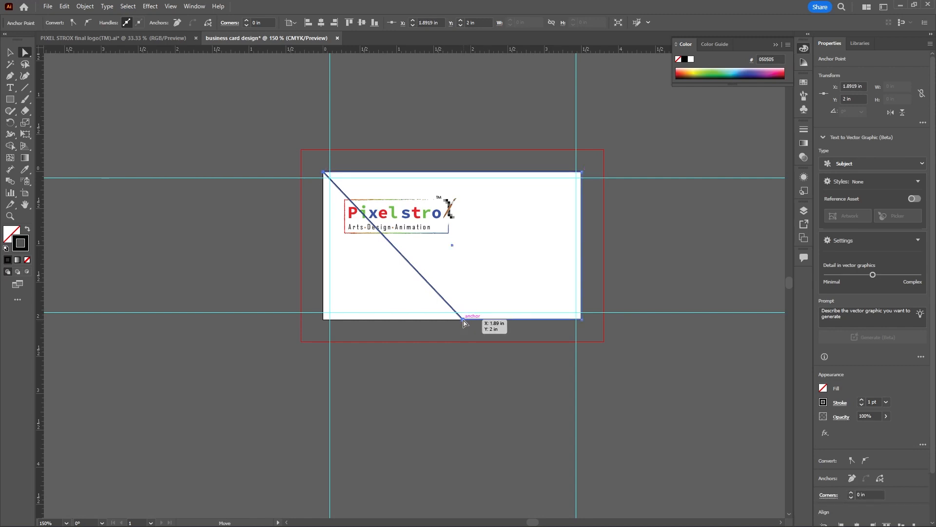
pyautogui.moveTo(463, 320); pyautogui.dragTo(499, 321)
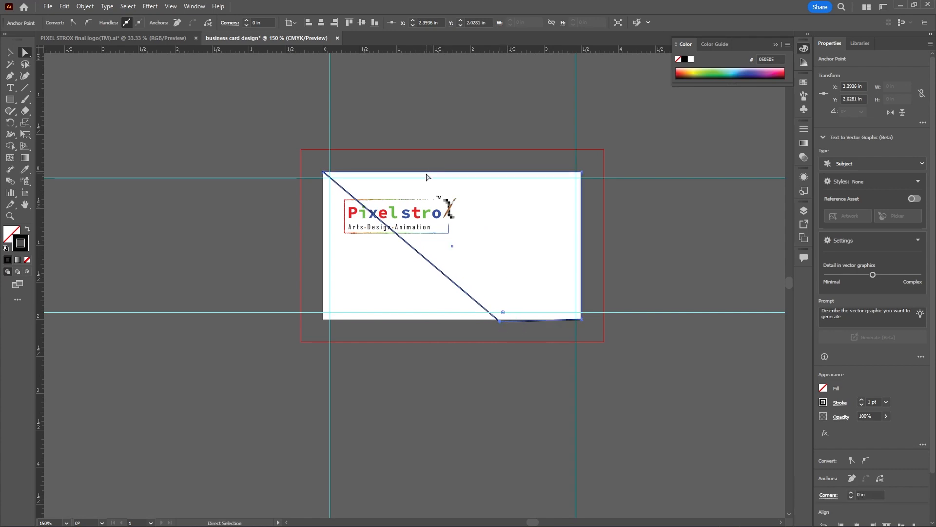
# Swap the fill and stroke of the reshaped rectangle so it has a 050505 fill and no outline
pyautogui.click(11, 54)
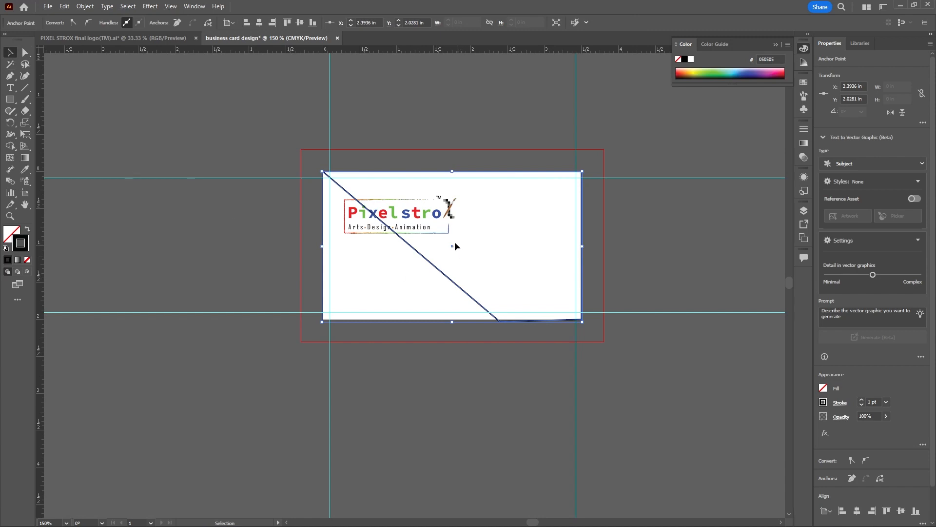
pyautogui.scroll(1, 449, 236)
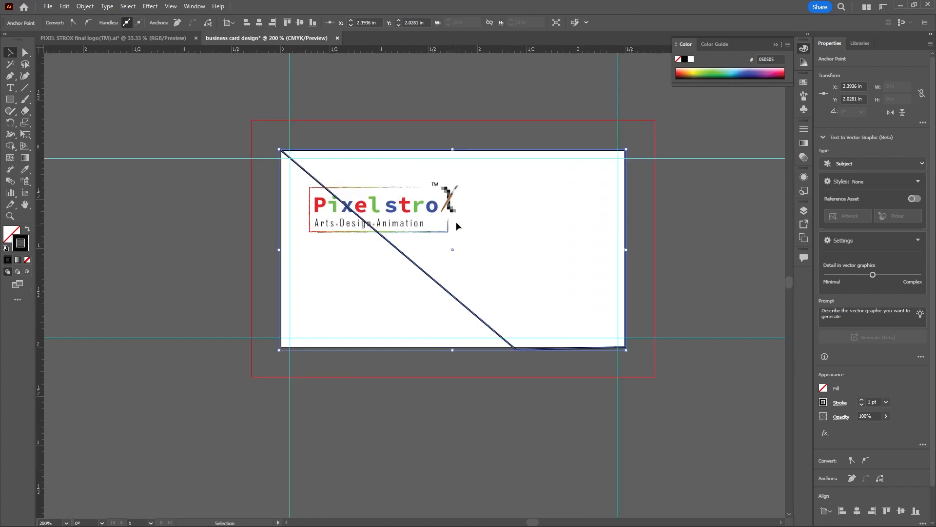
pyautogui.click(28, 229)
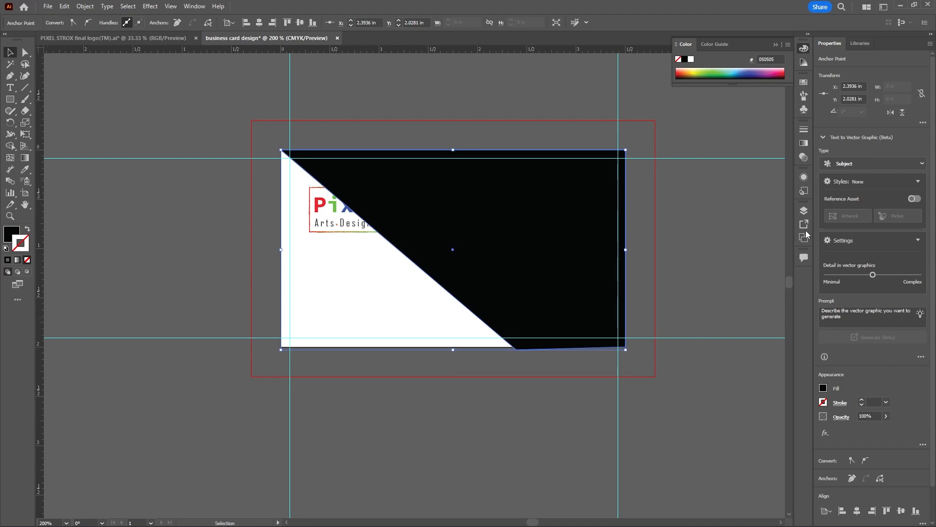
# Transfer the logo group from Layer 1 onto a new layer above it, at the same position on the card
pyautogui.click(804, 215)
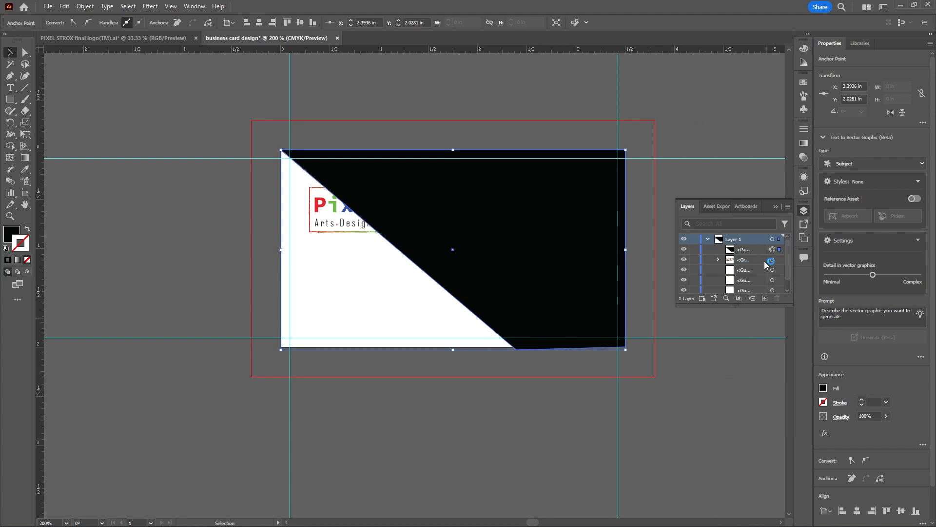
pyautogui.click(773, 260)
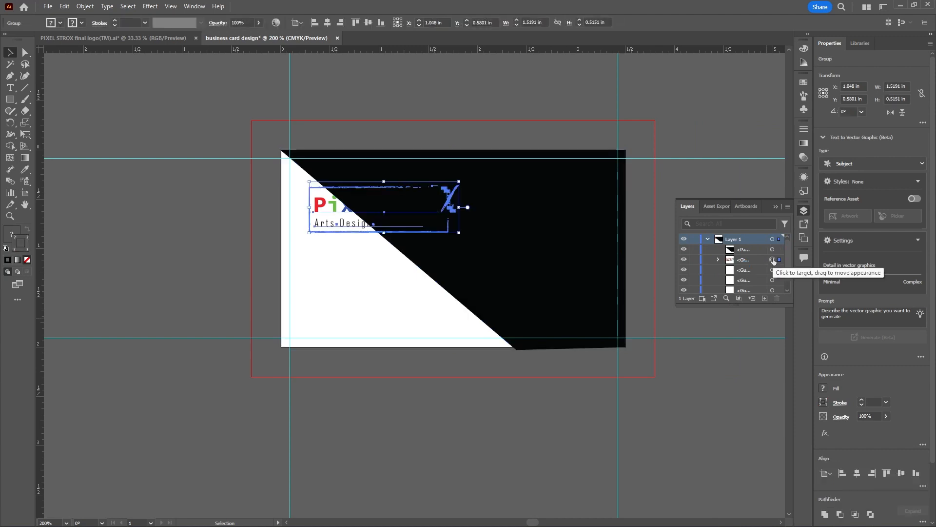
pyautogui.press('Delete')
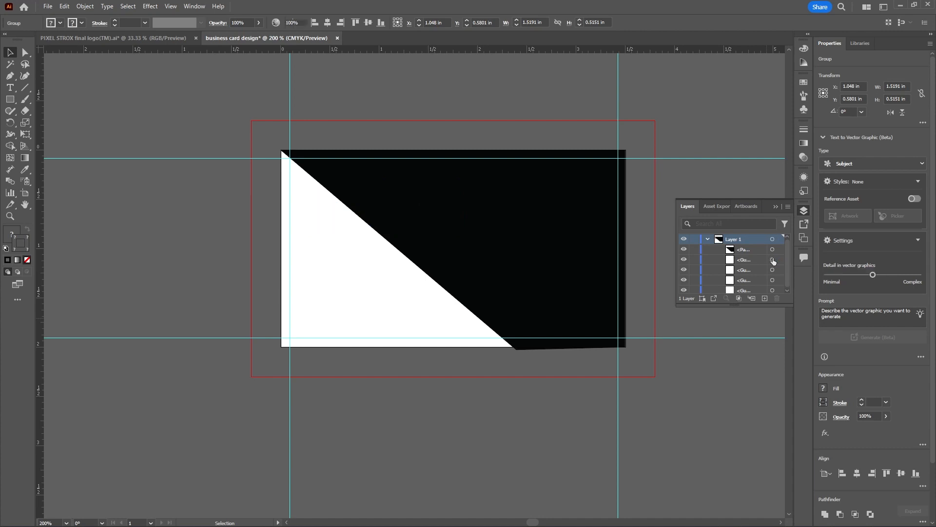
pyautogui.click(708, 240)
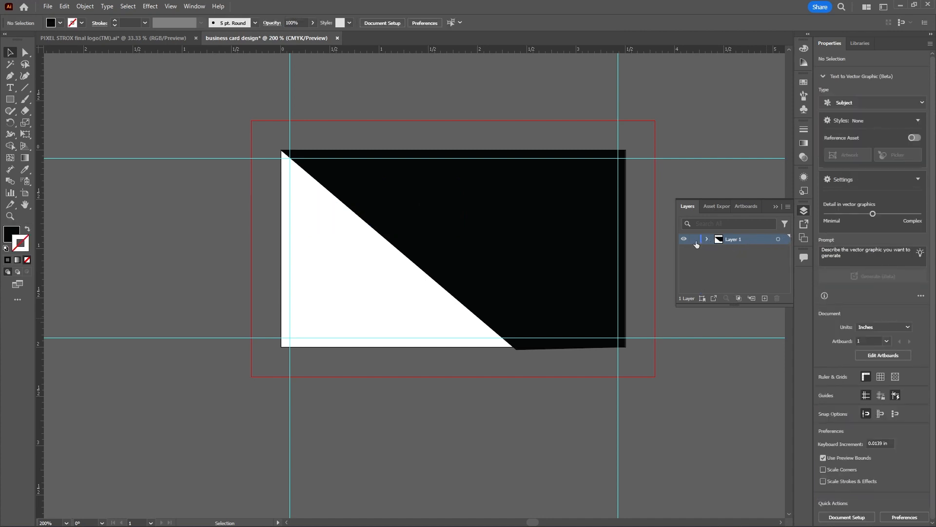
pyautogui.click(765, 298)
pyautogui.hotkey('ctrl', 'v')
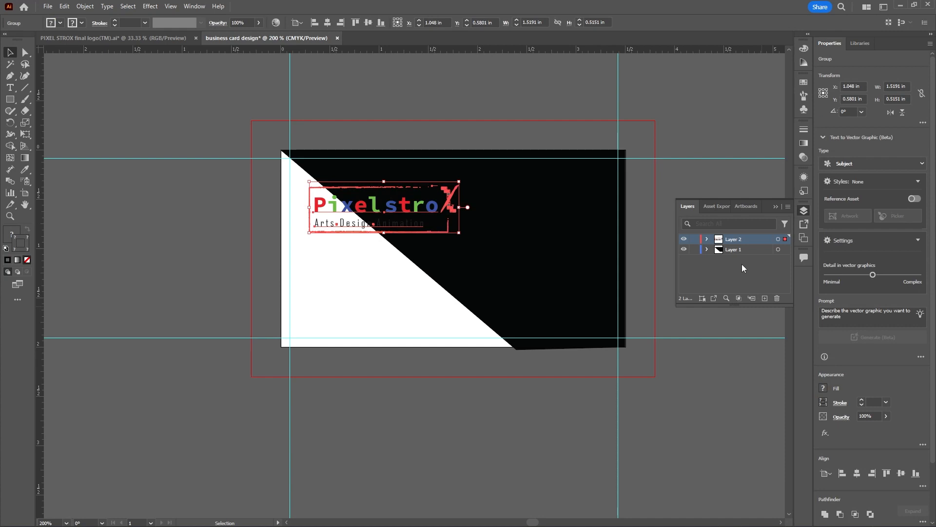
# Select the black shape on Layer 1 and lock Layer 2, which holds the logo
pyautogui.click(579, 249)
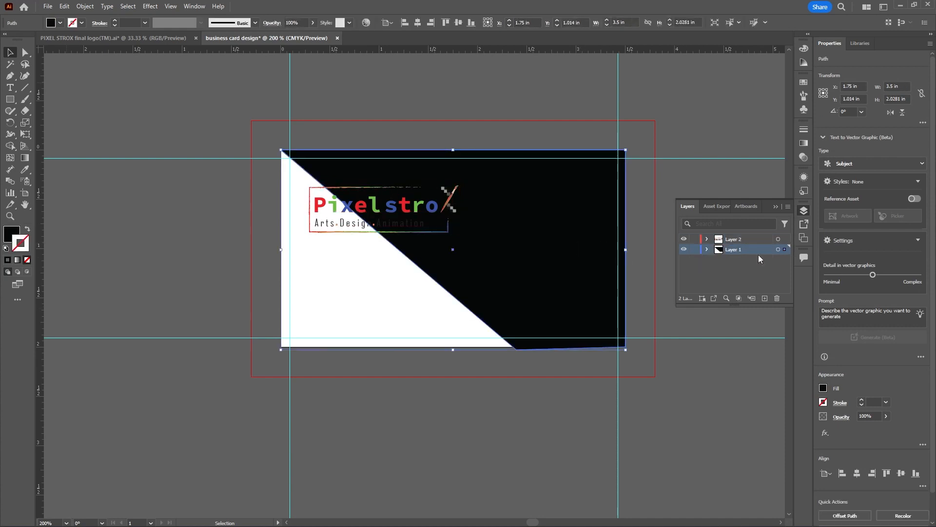
pyautogui.click(694, 239)
pyautogui.scroll(2, 429, 203)
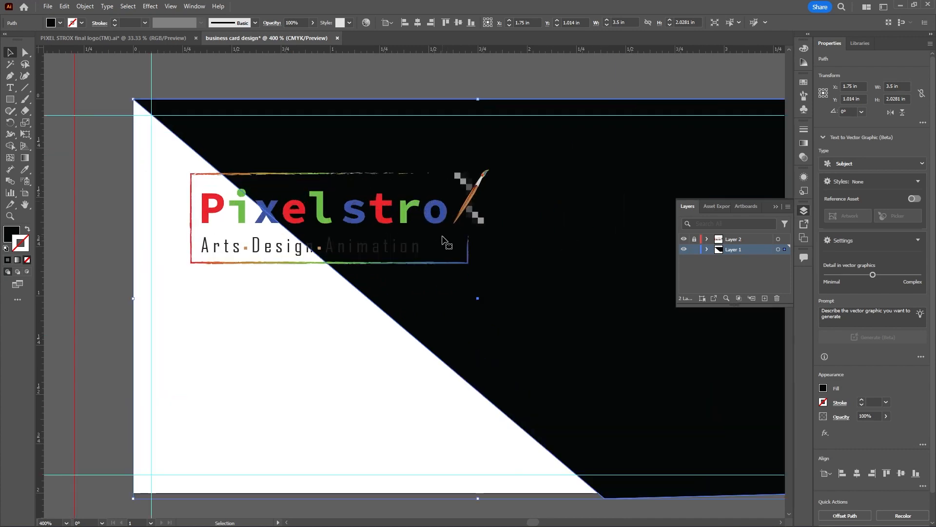
pyautogui.scroll(-2, 443, 238)
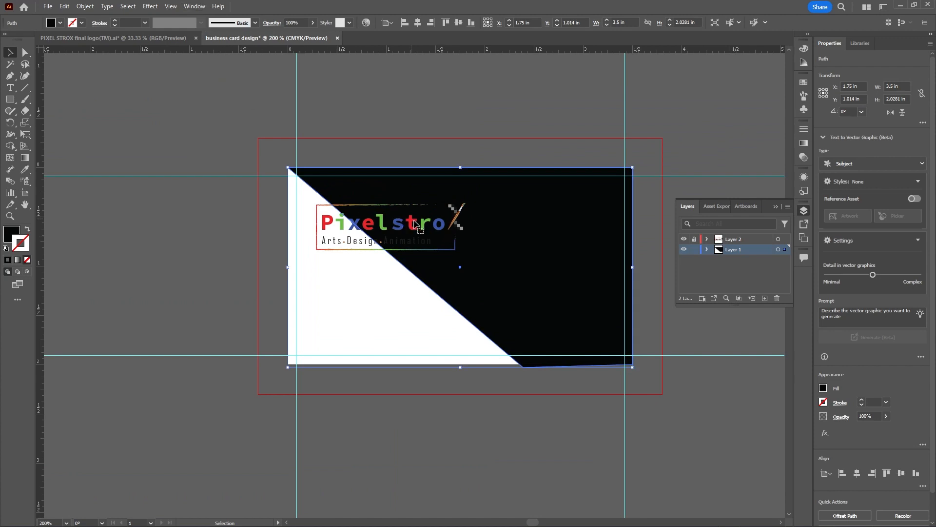
# Examine the card at its actual size and at closer magnification
pyautogui.click(170, 7)
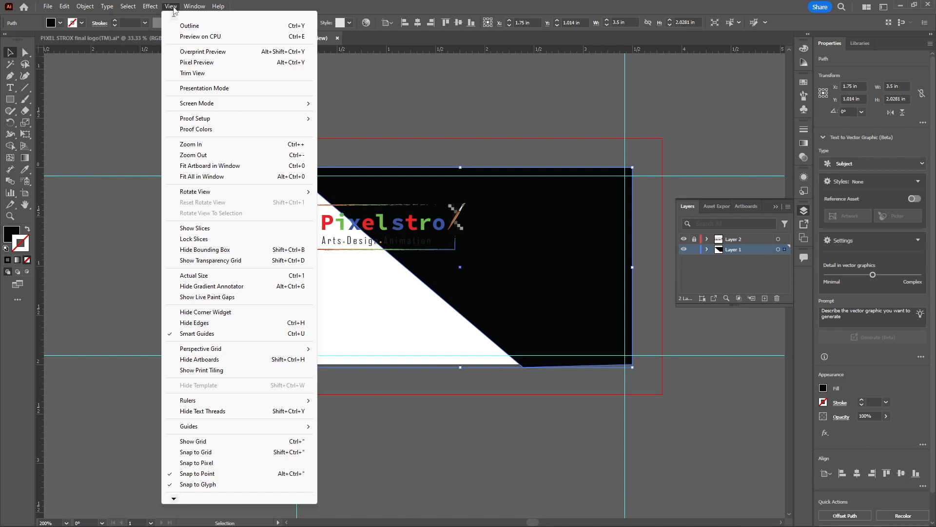
pyautogui.click(205, 277)
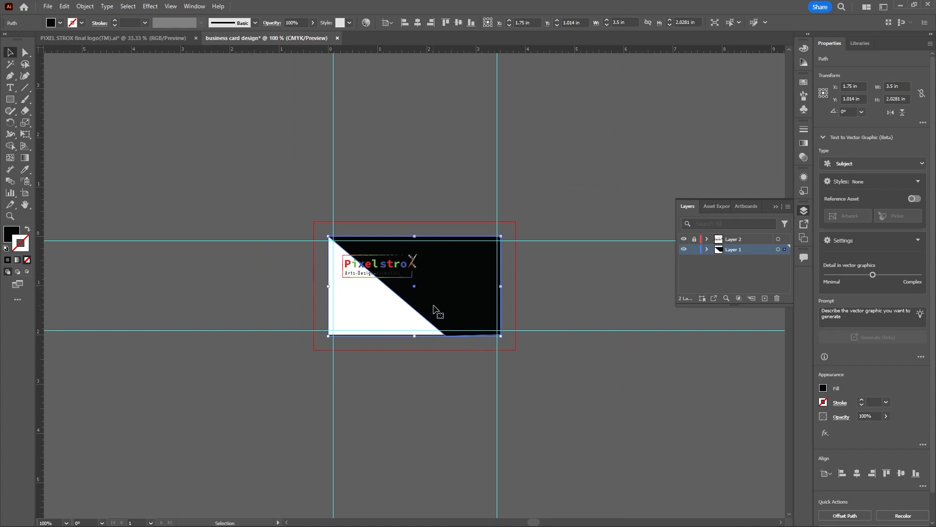
pyautogui.scroll(3, 405, 293)
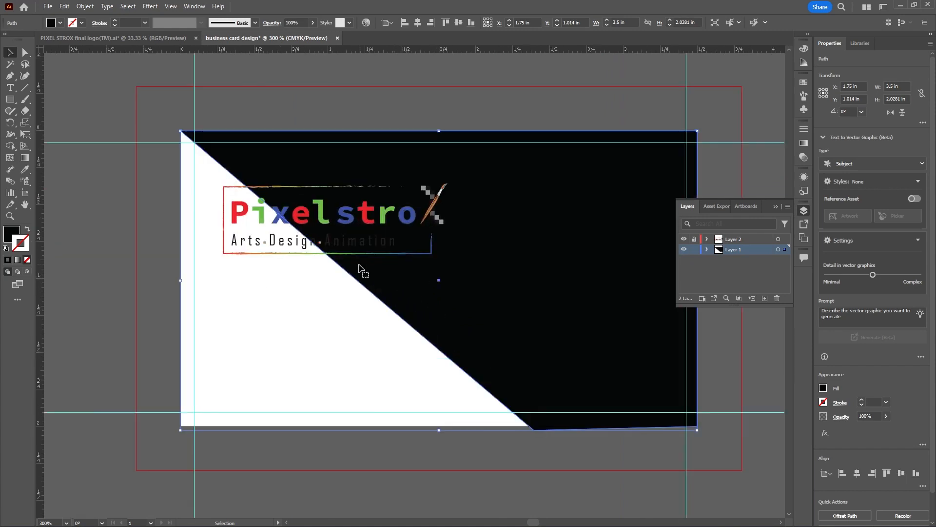
pyautogui.scroll(1, 354, 265)
pyautogui.scroll(-2, 366, 245)
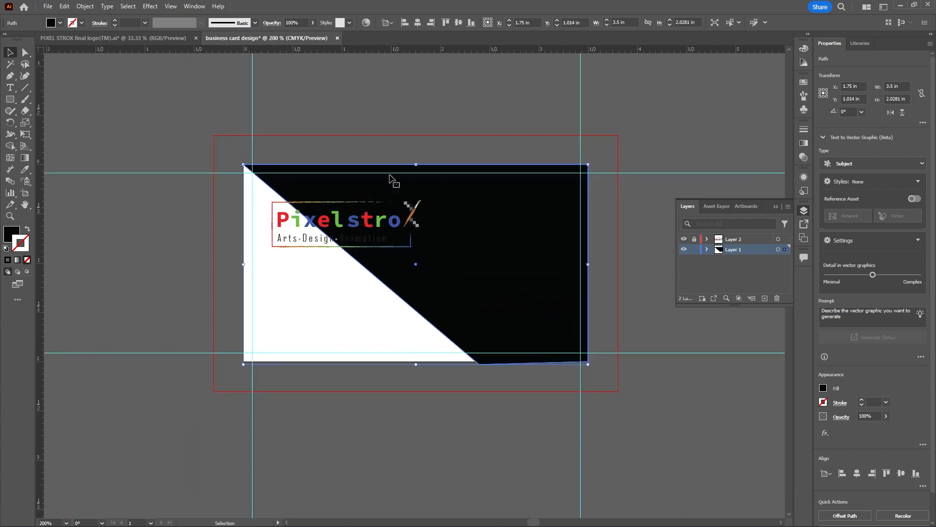
# Try moving the black shape's upper-left anchor about 1.78 in along the card's top edge
pyautogui.click(27, 54)
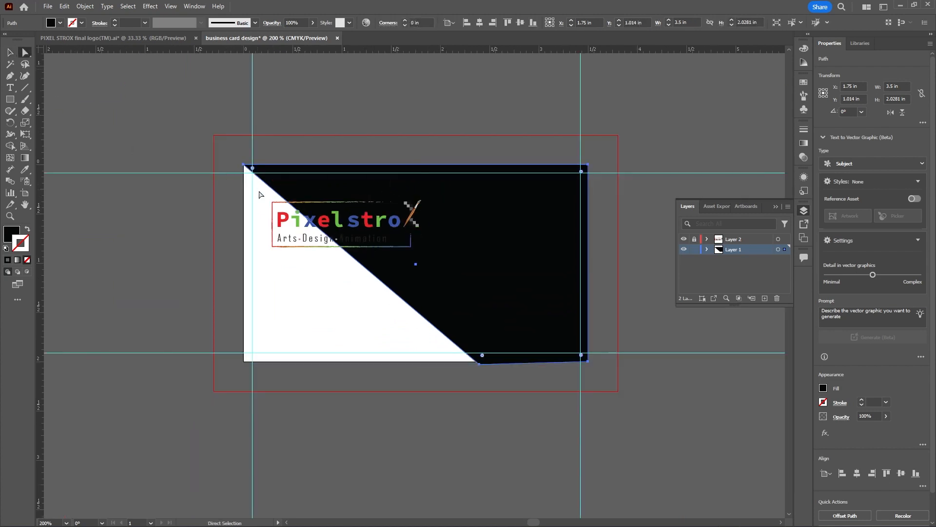
pyautogui.moveTo(242, 166); pyautogui.dragTo(421, 168)
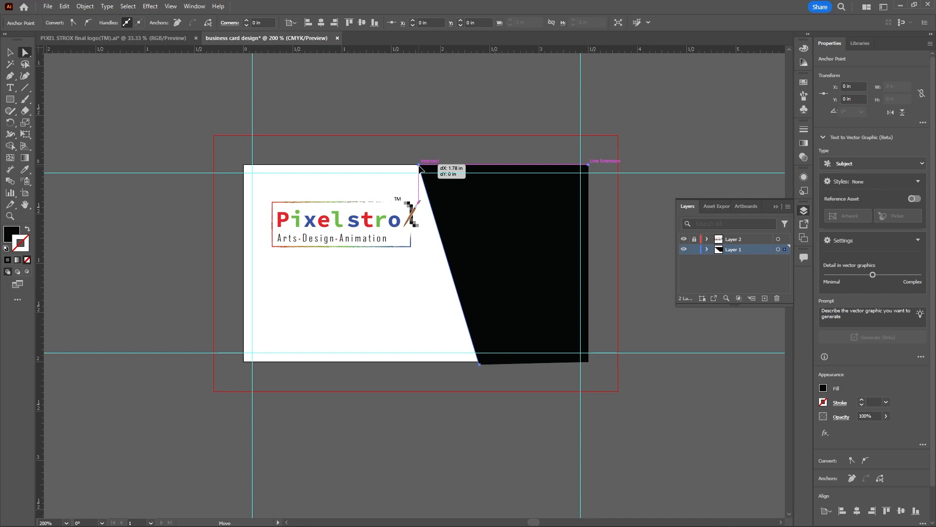
pyautogui.moveTo(421, 168); pyautogui.dragTo(245, 165)
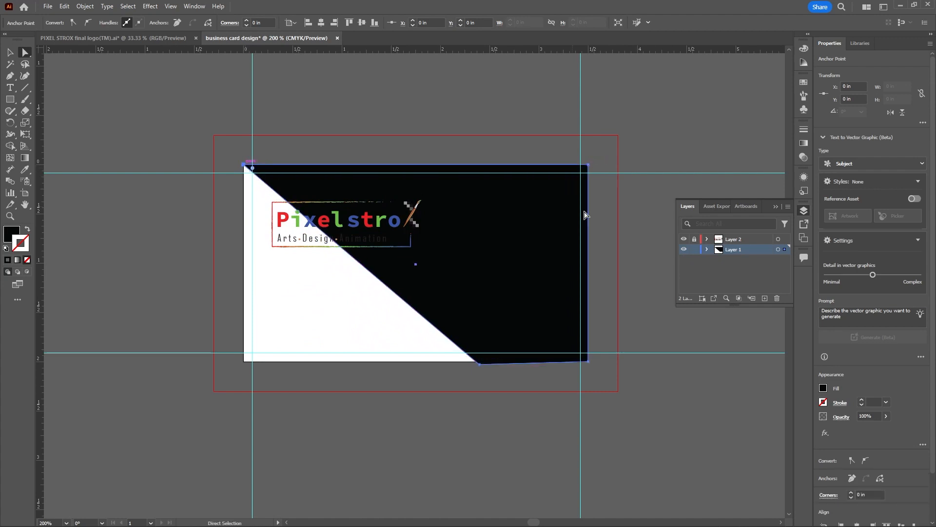
# Lock Layer 1, unlock Layer 2 and move the logo into the card's lower-left white area at about X 0.89 in, Y 1.59 in
pyautogui.click(695, 249)
pyautogui.click(694, 239)
pyautogui.click(778, 239)
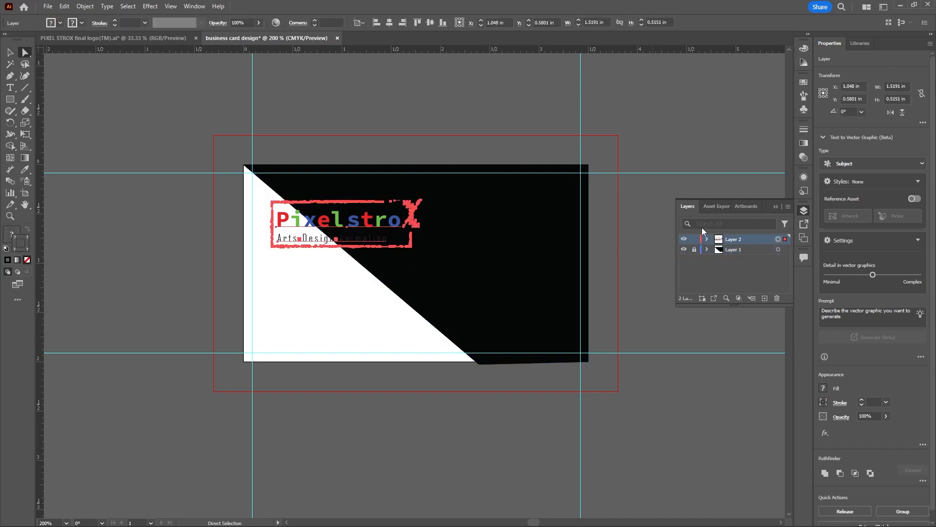
pyautogui.moveTo(411, 222); pyautogui.dragTo(394, 317)
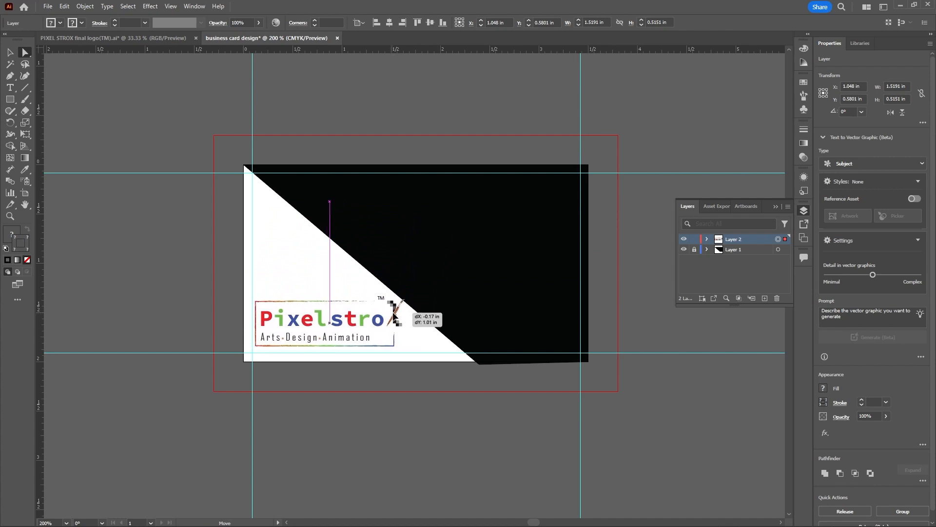
pyautogui.moveTo(394, 318); pyautogui.dragTo(396, 317)
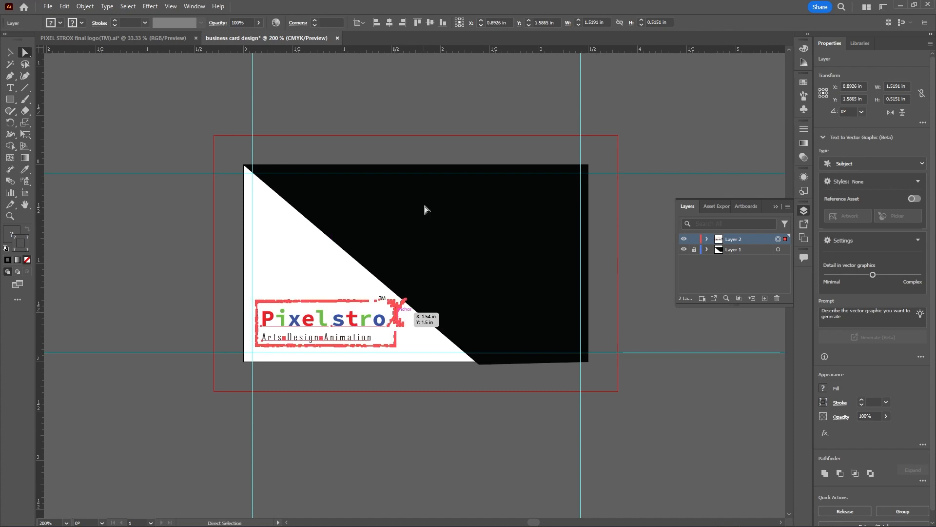
pyautogui.click(468, 119)
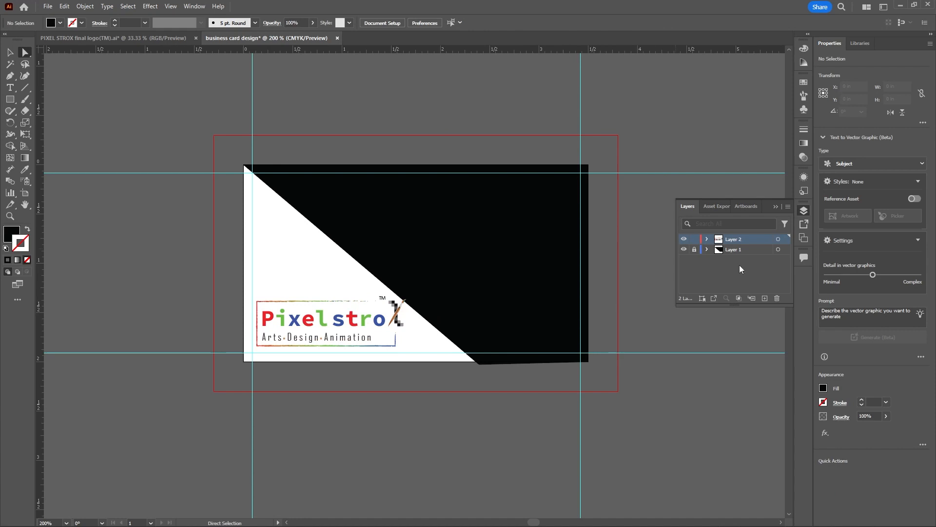
# With both existing layers locked, add a new layer directly above Layer 1 and activate the Type tool
pyautogui.click(694, 239)
pyautogui.click(695, 250)
pyautogui.click(729, 249)
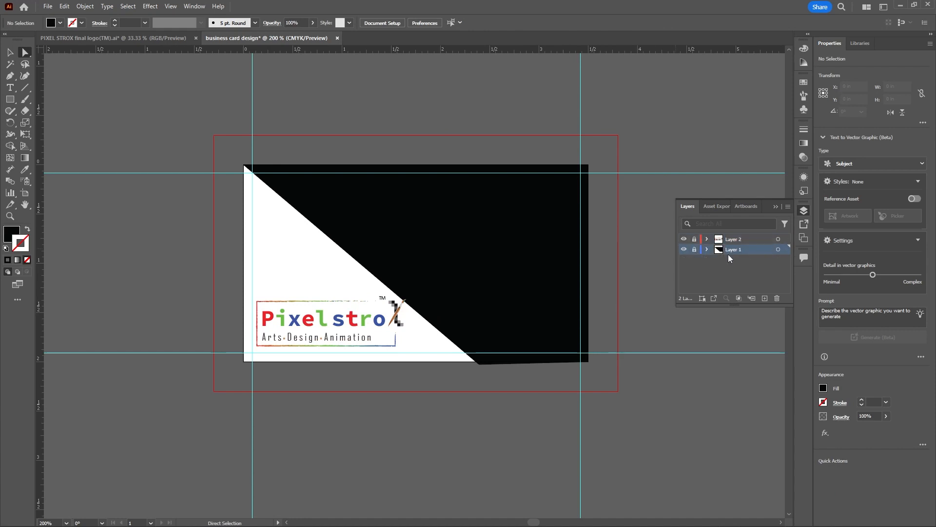
pyautogui.click(765, 298)
pyautogui.click(10, 87)
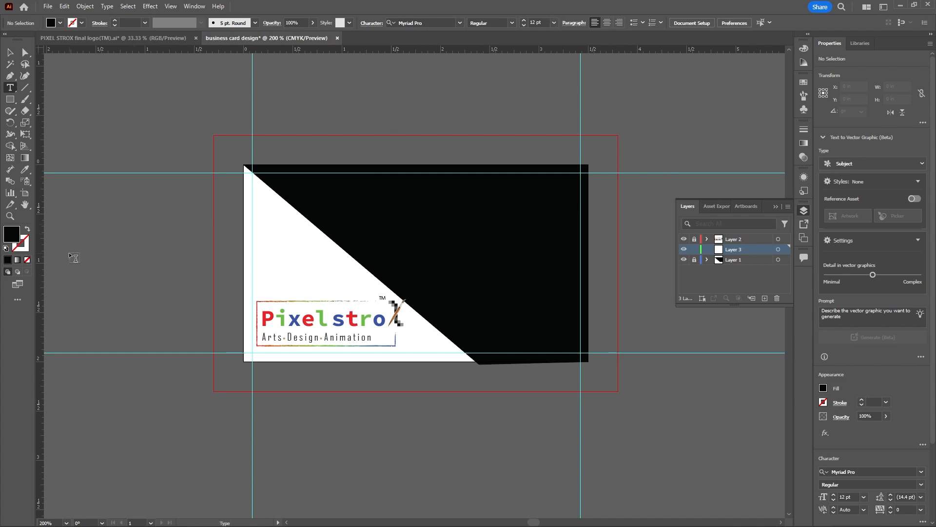
# Set the fill colour to the light grey B2B1B1 before placing any text
pyautogui.doubleClick(13, 236)
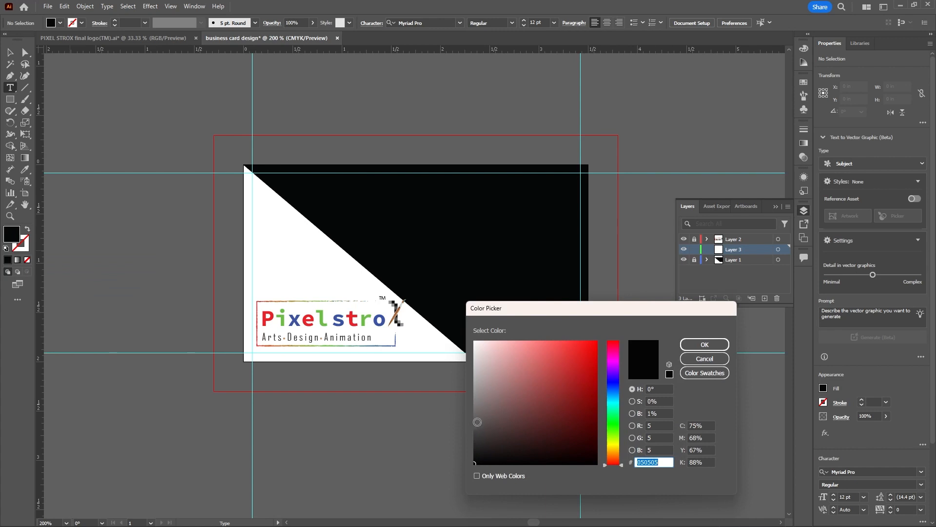
pyautogui.click(476, 399)
pyautogui.moveTo(476, 399); pyautogui.dragTo(476, 378)
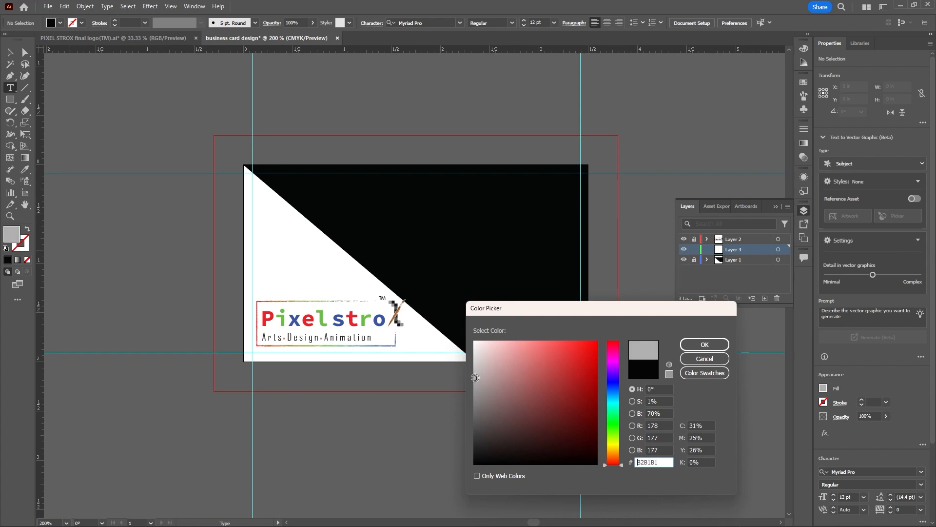
pyautogui.click(713, 347)
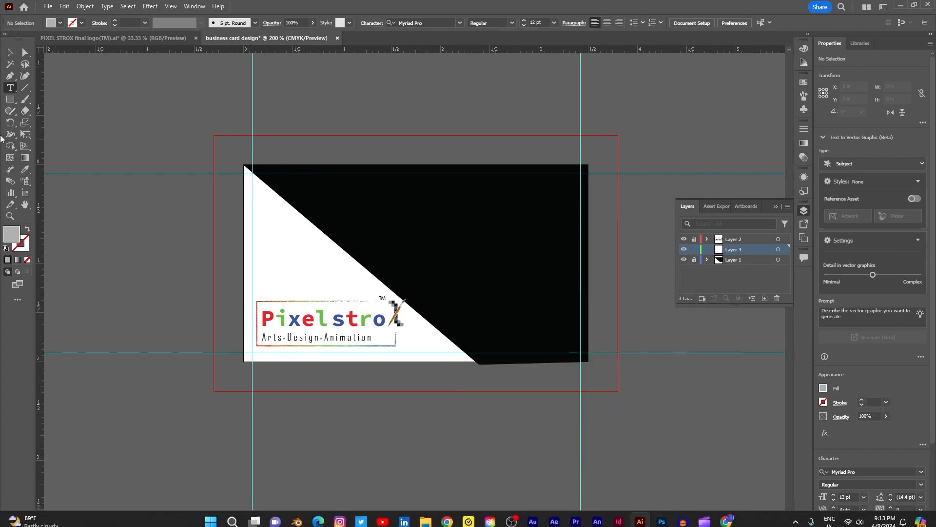
# Place point text in the upper part of the black area and give it an 8E8D8D fill and a 9 pt font size
pyautogui.click(431, 201)
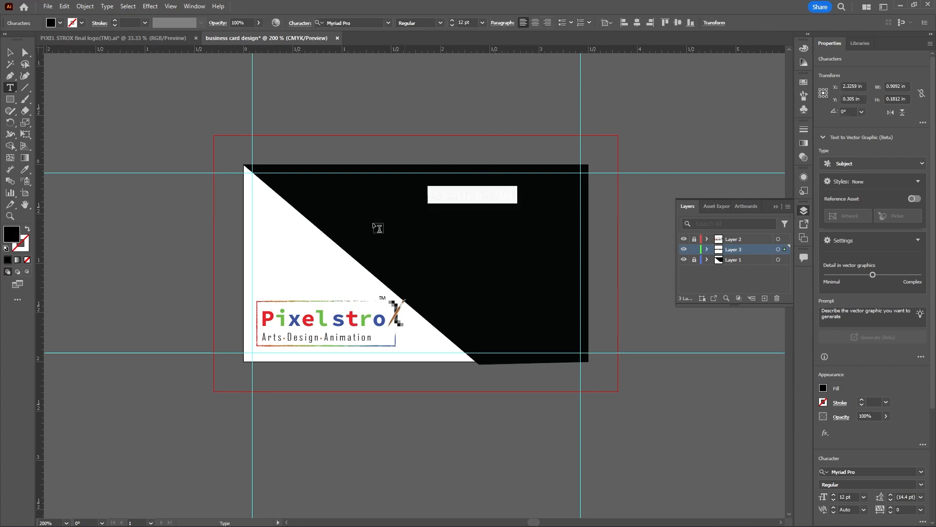
pyautogui.doubleClick(15, 238)
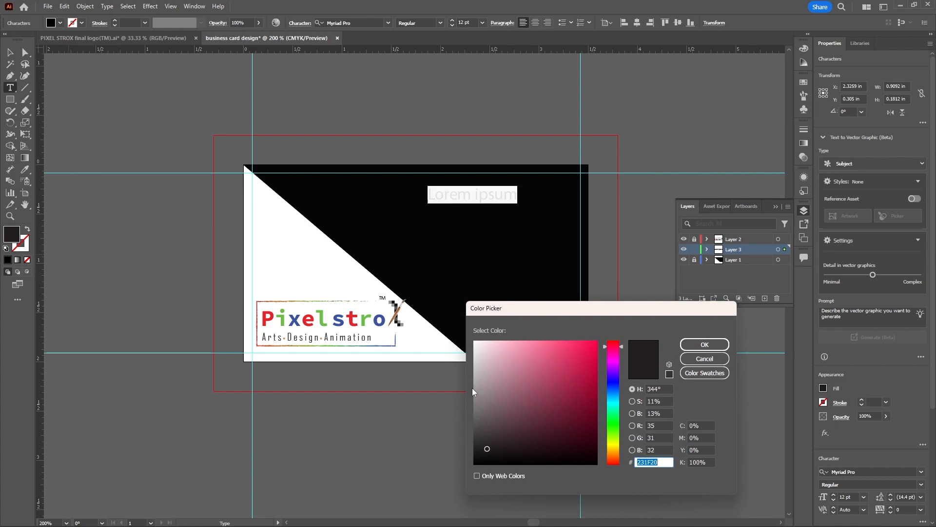
pyautogui.click(475, 395)
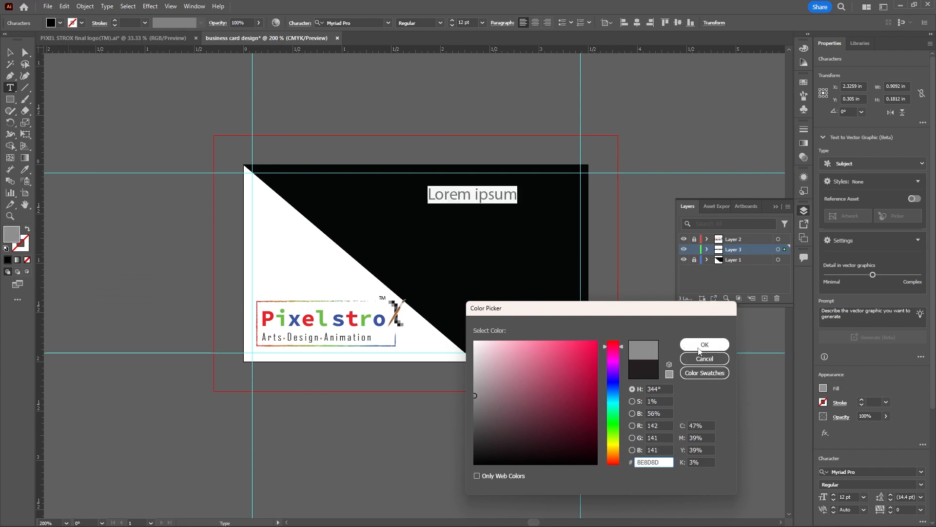
pyautogui.click(702, 345)
pyautogui.click(482, 23)
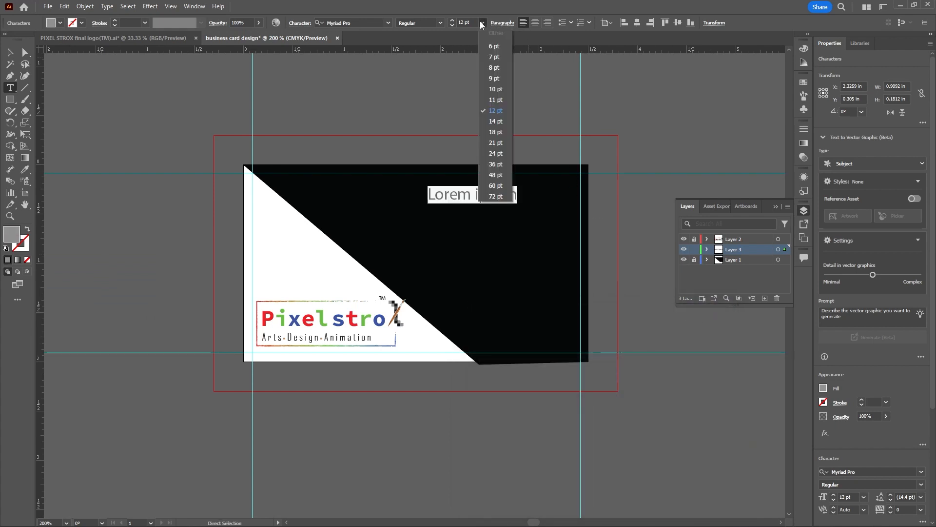
pyautogui.click(496, 79)
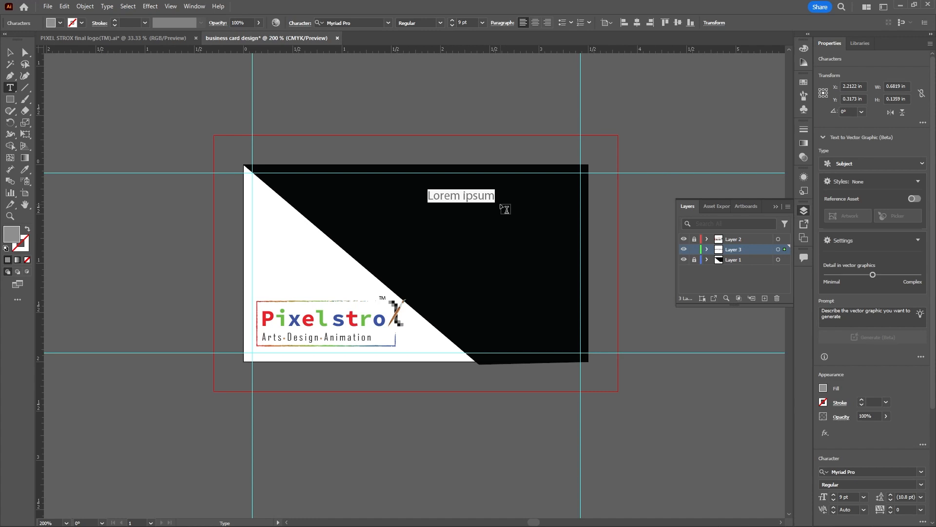
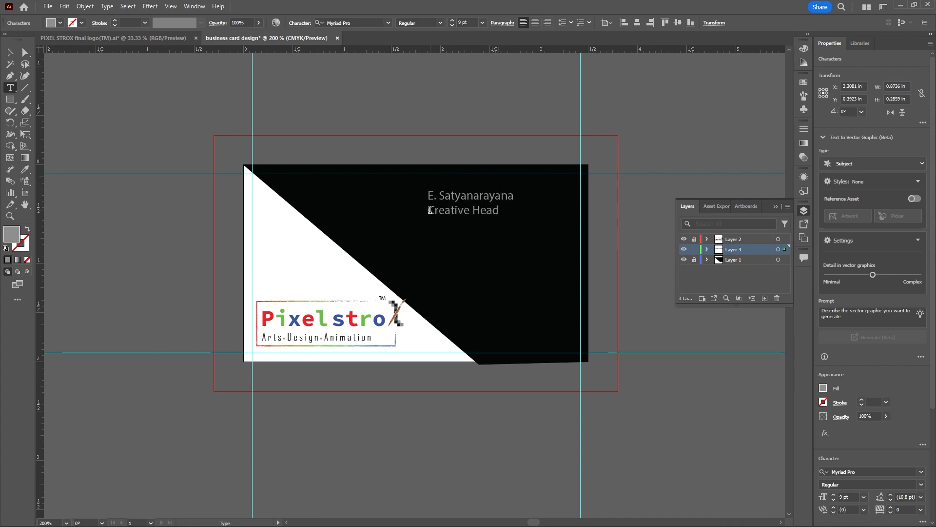
# Reduce the font size of the "Creative Head" line to 7 pt
pyautogui.moveTo(430, 210); pyautogui.dragTo(501, 211)
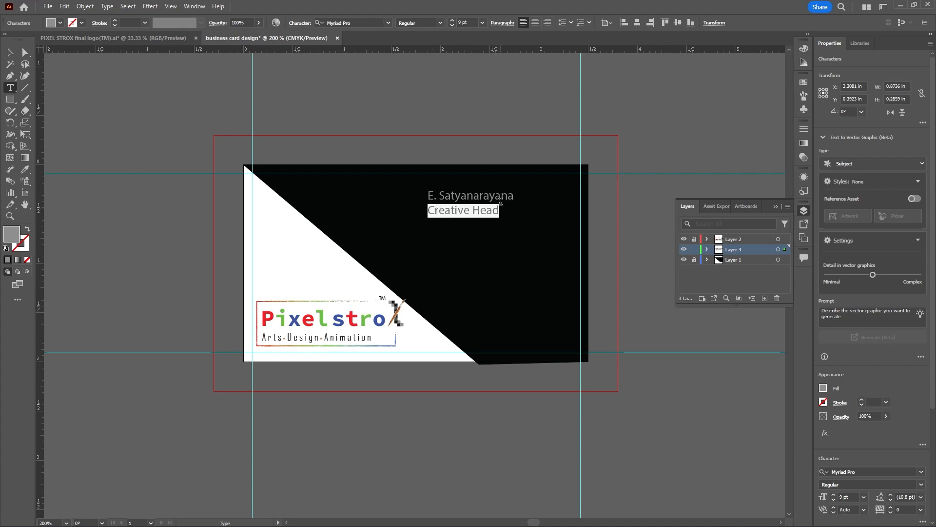
pyautogui.click(482, 23)
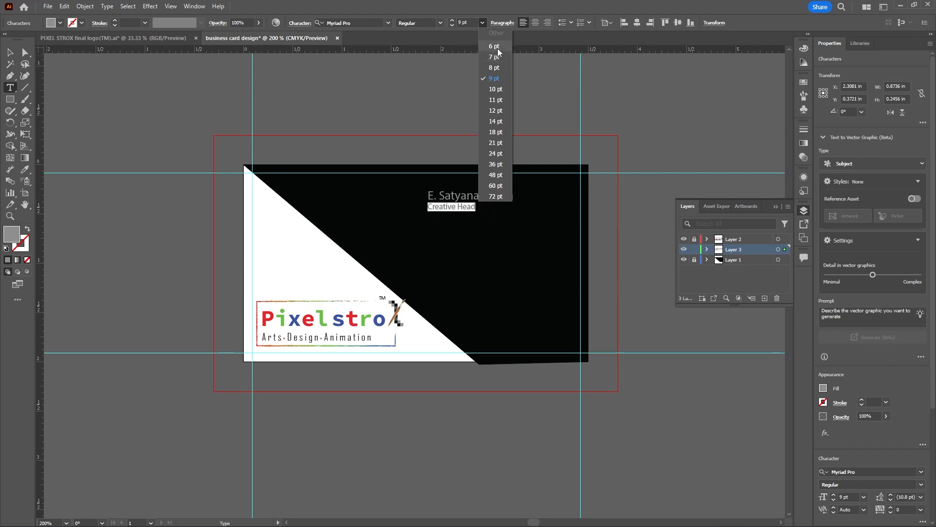
pyautogui.click(499, 57)
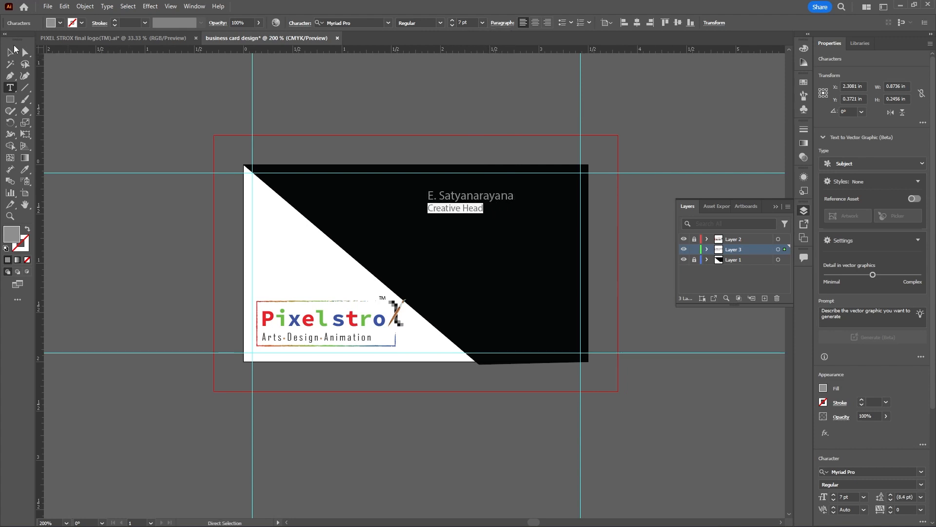
# Right-align the name and job title text and move it into the upper-right corner of the black area, inside the margin guides
pyautogui.click(14, 50)
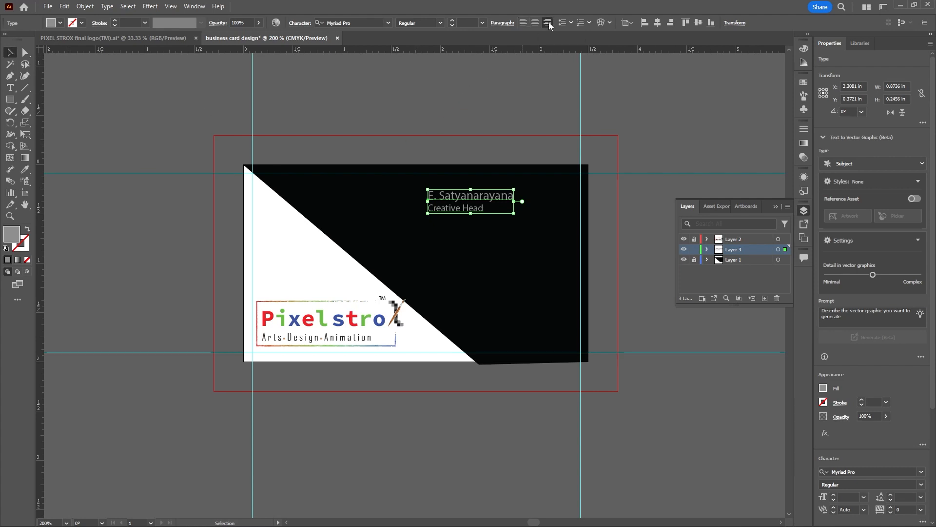
pyautogui.click(549, 23)
pyautogui.moveTo(414, 212); pyautogui.dragTo(558, 194)
pyautogui.click(557, 129)
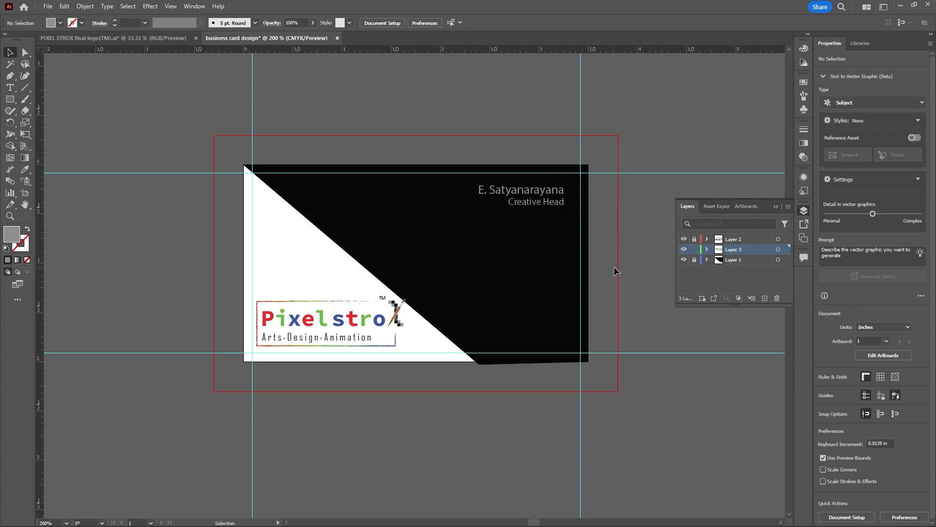
# Add a new layer above Layer 3, check Layer 3's content by toggling its visibility, and leave Layer 3 locked
pyautogui.click(694, 250)
pyautogui.click(764, 298)
pyautogui.click(694, 260)
pyautogui.click(707, 260)
pyautogui.click(707, 259)
pyautogui.click(684, 259)
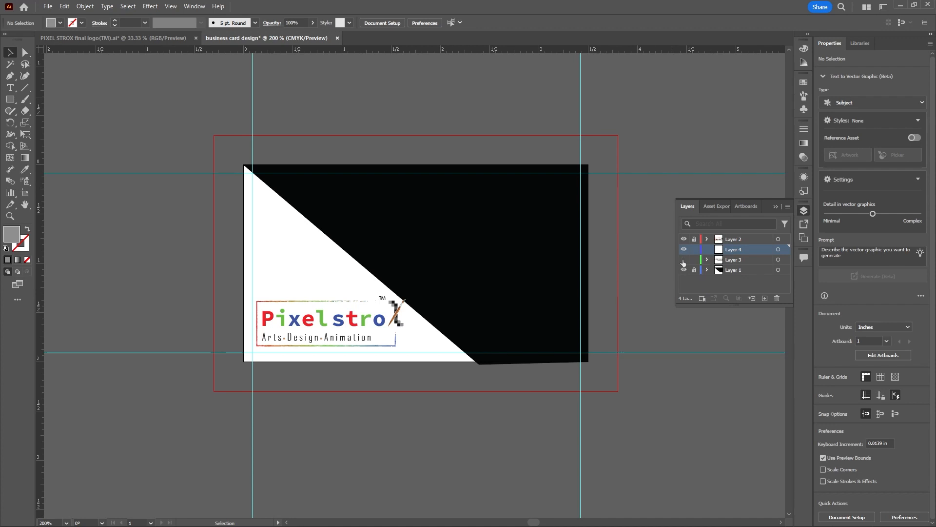
pyautogui.click(684, 260)
pyautogui.click(694, 259)
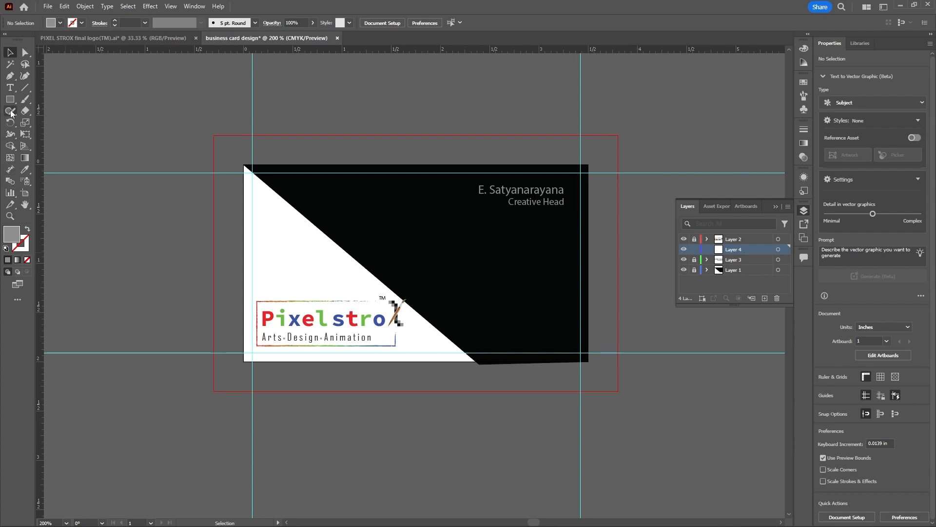
# Place point text on Layer 4 at the diagonal edge above the logo and clear its placeholder text
pyautogui.click(10, 88)
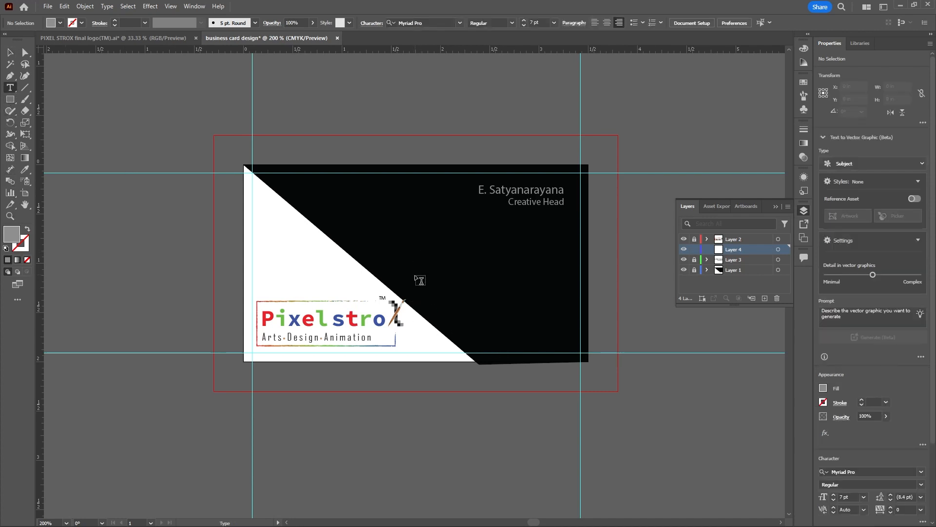
pyautogui.click(367, 273)
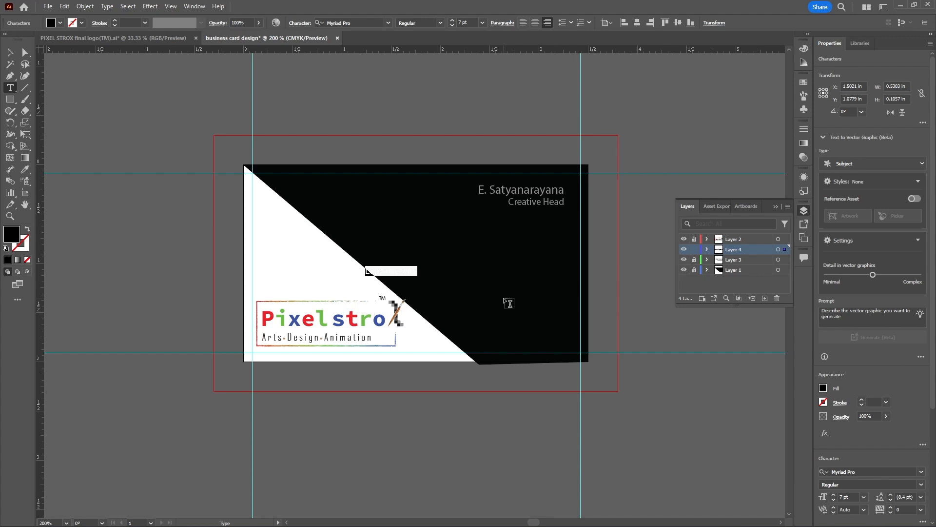
pyautogui.write('K')
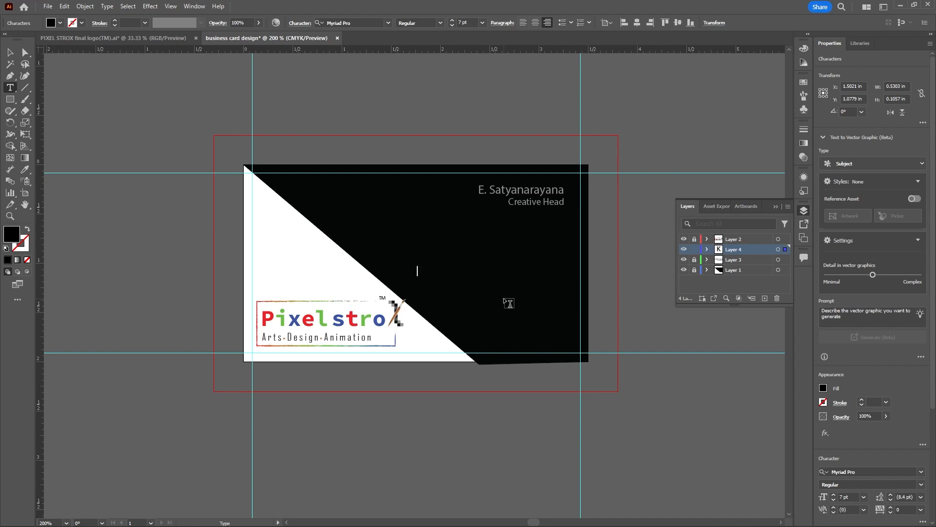
pyautogui.press('BackSpace')
# Give the new text a light blue fill and a 10 pt font size
pyautogui.doubleClick(12, 235)
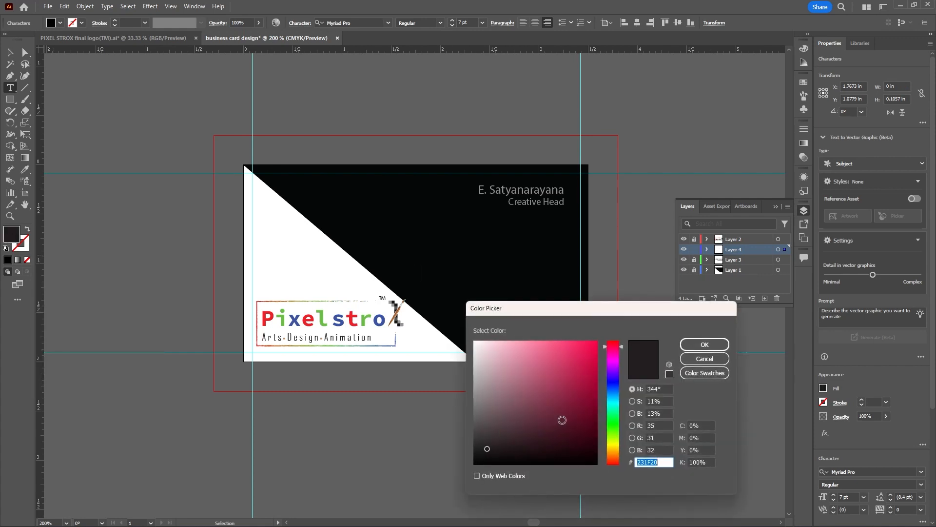
pyautogui.click(611, 388)
pyautogui.moveTo(571, 387)
pyautogui.mouseDown()
pyautogui.moveTo(551, 358)
pyautogui.moveTo(525, 345)
pyautogui.mouseUp()
pyautogui.click(719, 345)
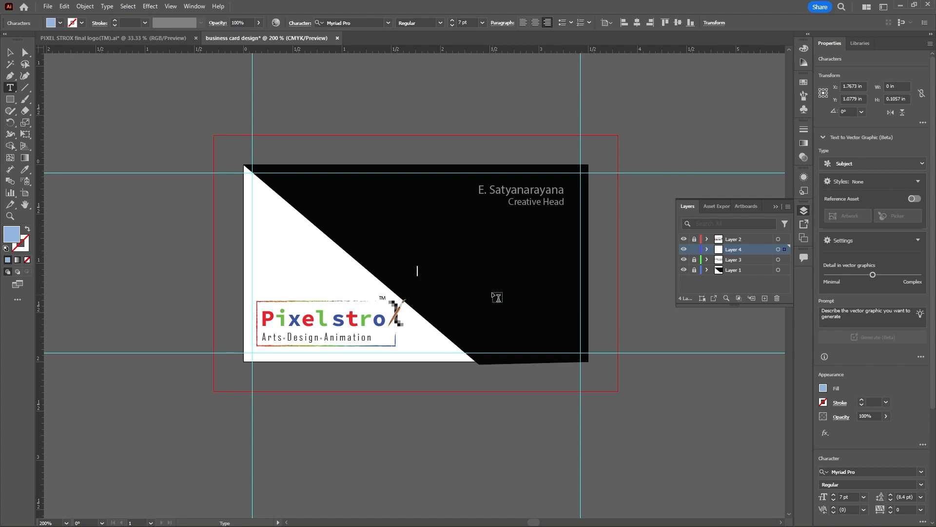
pyautogui.click(483, 23)
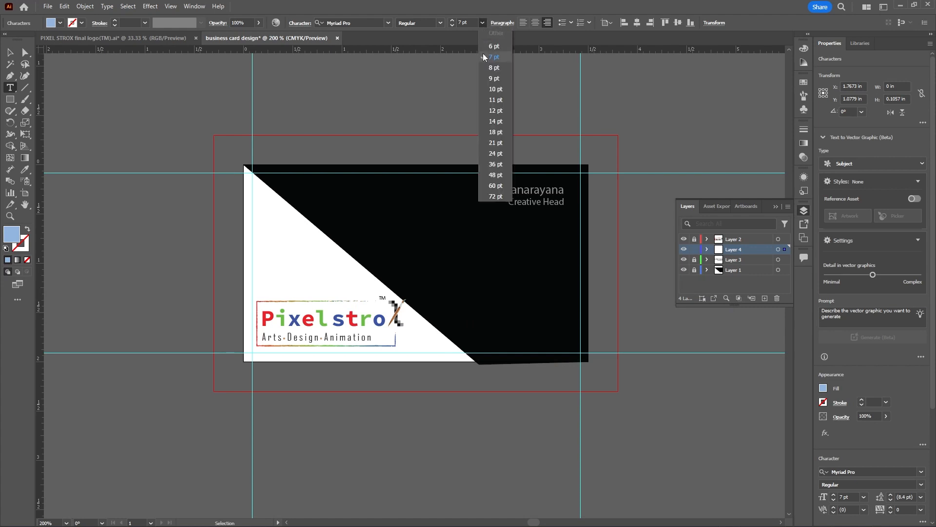
pyautogui.click(494, 89)
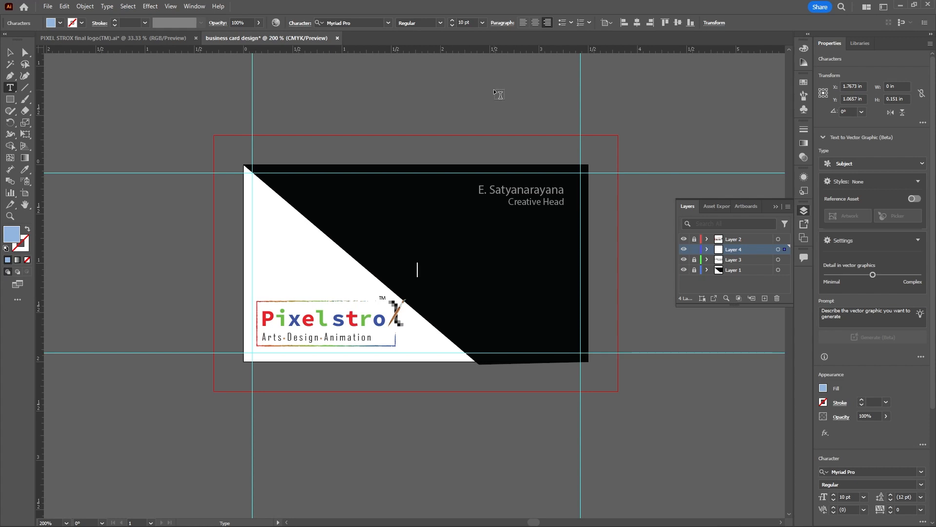
# Enter the house number as the first line of the postal address
pyautogui.write('h')
pyautogui.press('BackSpace')
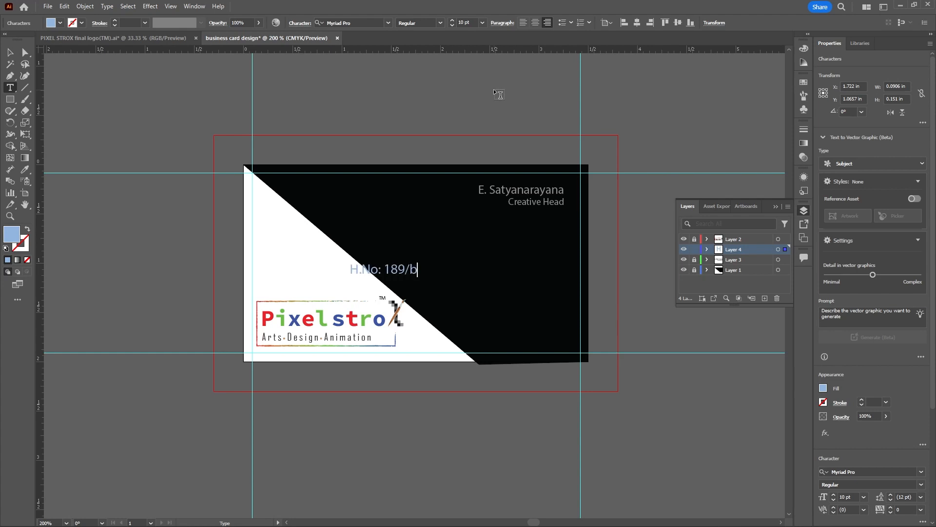
pyautogui.write('B.')
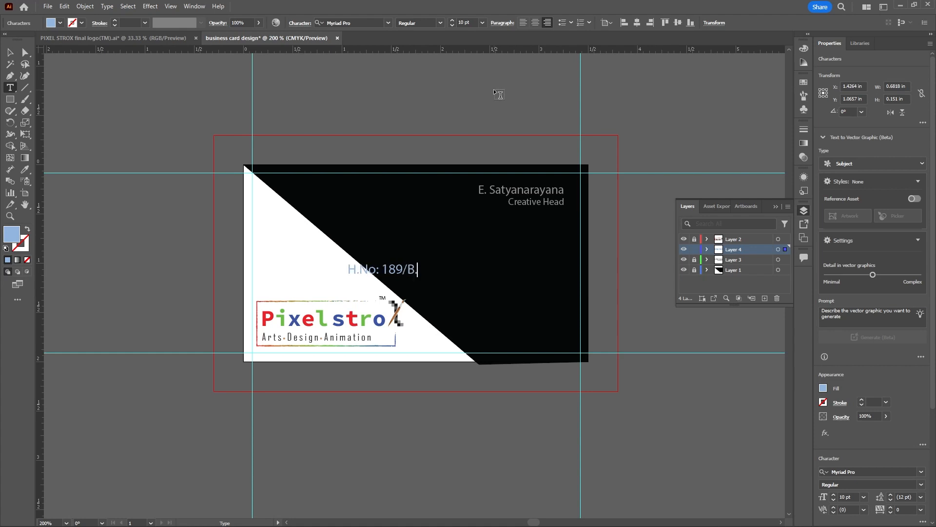
# Add the colony name, followed by a comma, as the second line of the address
pyautogui.press('Return')
pyautogui.write('m')
pyautogui.press('BackSpace')
pyautogui.write('Mr')
pyautogui.press('BackSpace')
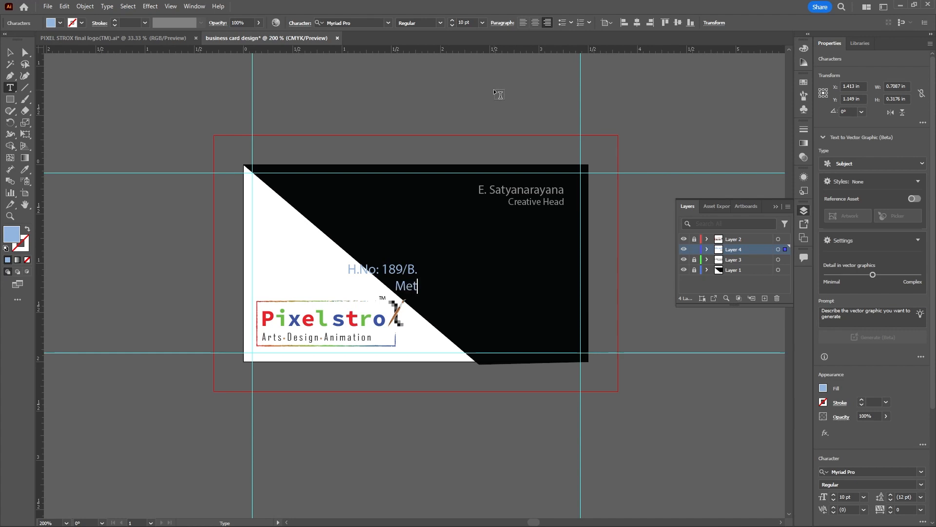
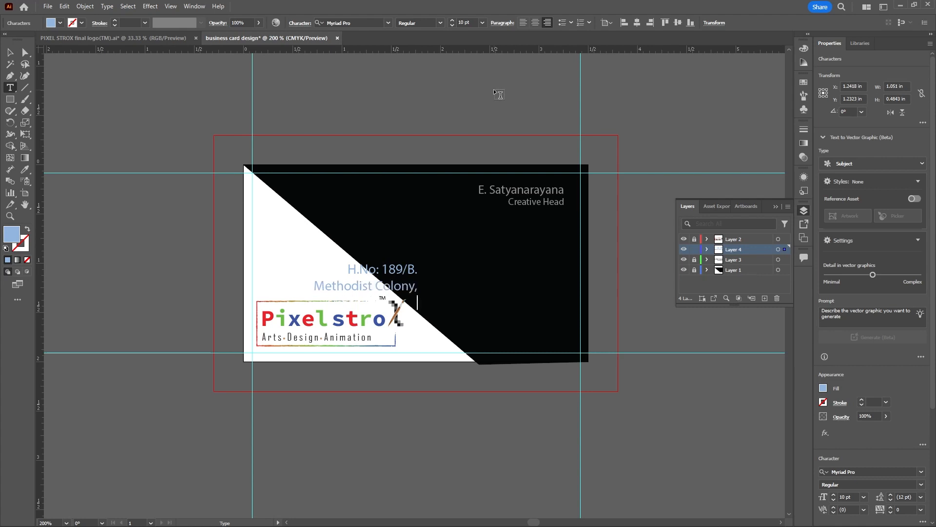
# Add the locality name, followed by a comma, as the third line of the address
pyautogui.press('BackSpace')
pyautogui.press('BackSpace')
pyautogui.press('BackSpace')
pyautogui.write('B')
pyautogui.press('BackSpace')
pyautogui.press('BackSpace')
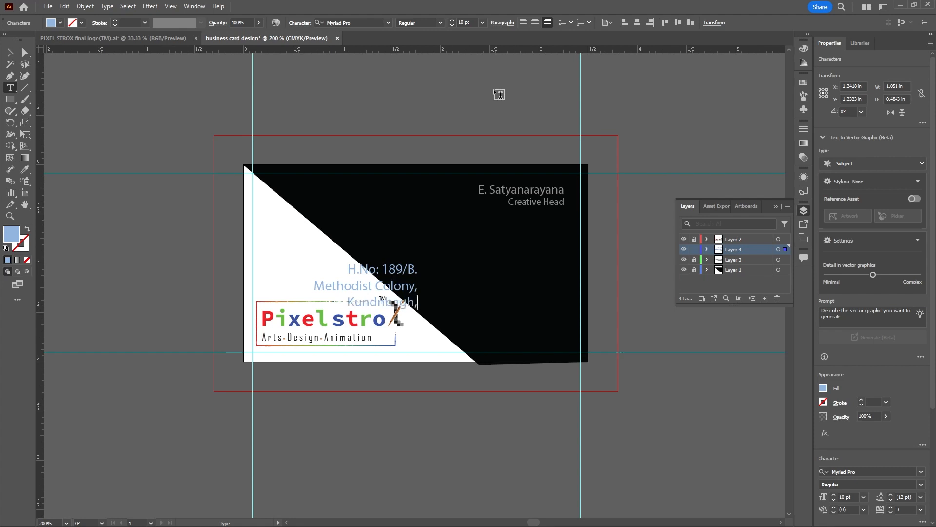
# Add the nearby landmark, followed by a comma, as the fourth line of the address
pyautogui.press('Return')
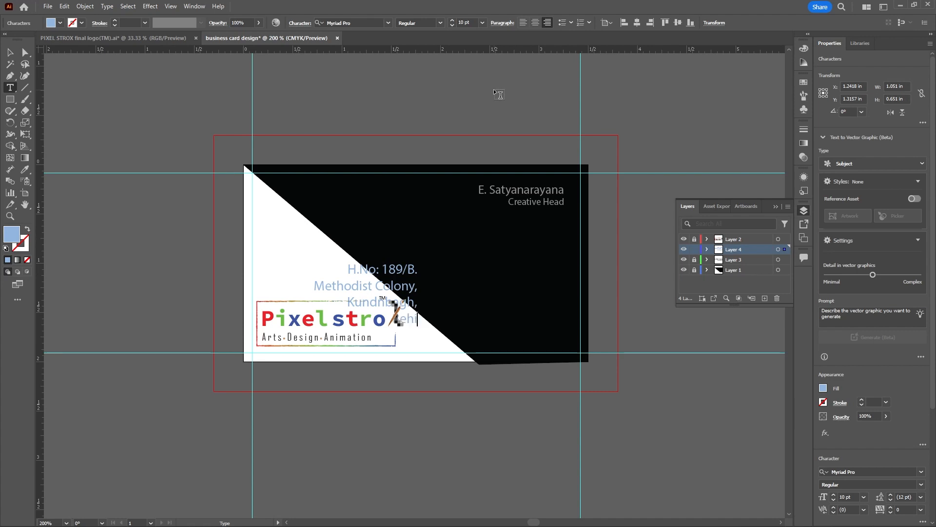
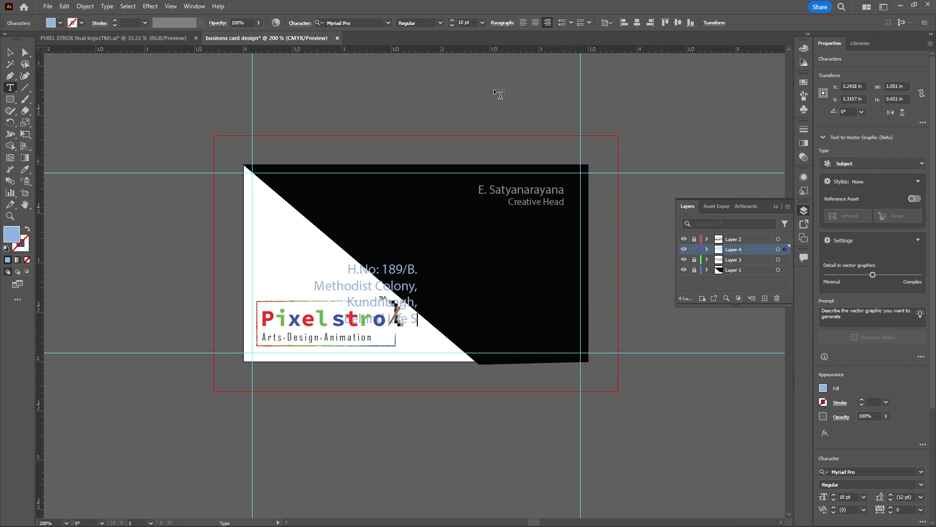
pyautogui.press('Return')
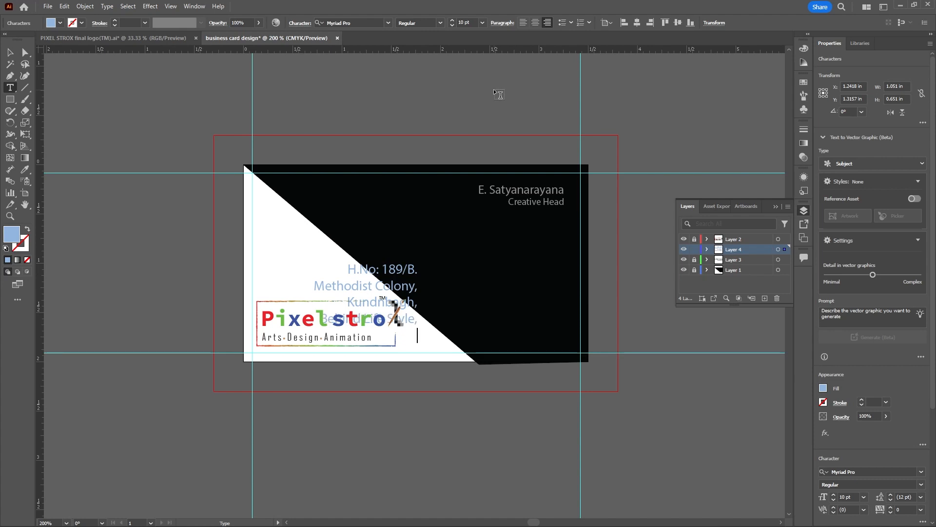
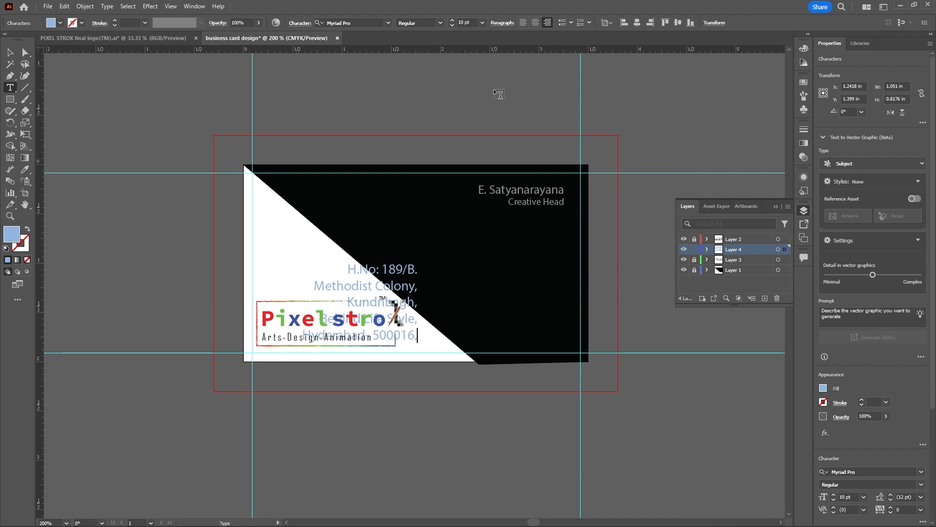
# Add the state name as the last line of the address
pyautogui.press('Return')
pyautogui.write('Te')
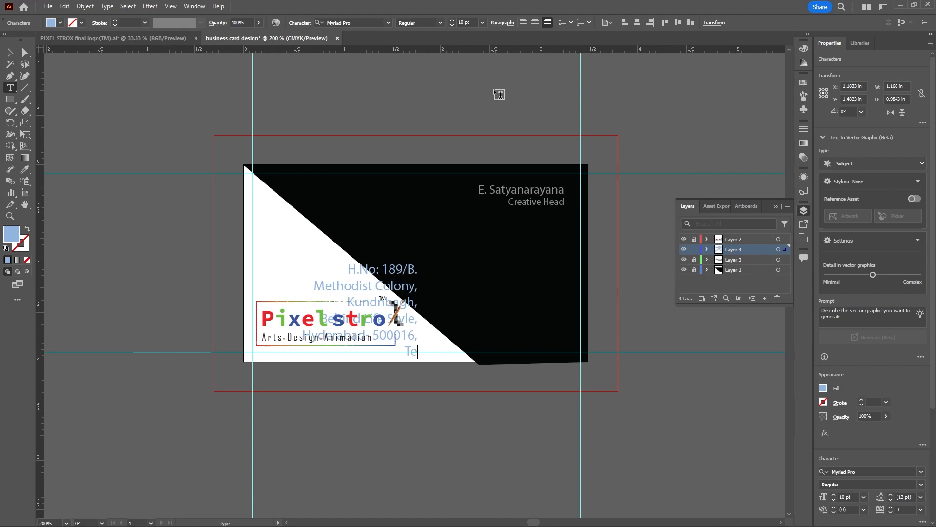
pyautogui.write('langan')
# Move the address block into the black area, right-aligned below the job title, and set its font size to 7 pt
pyautogui.click(10, 52)
pyautogui.moveTo(418, 272); pyautogui.dragTo(564, 229)
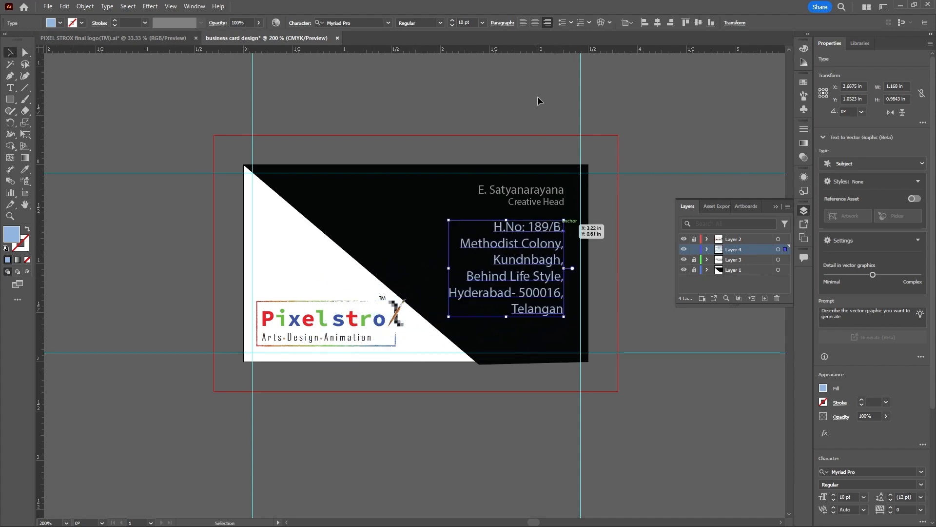
pyautogui.click(483, 23)
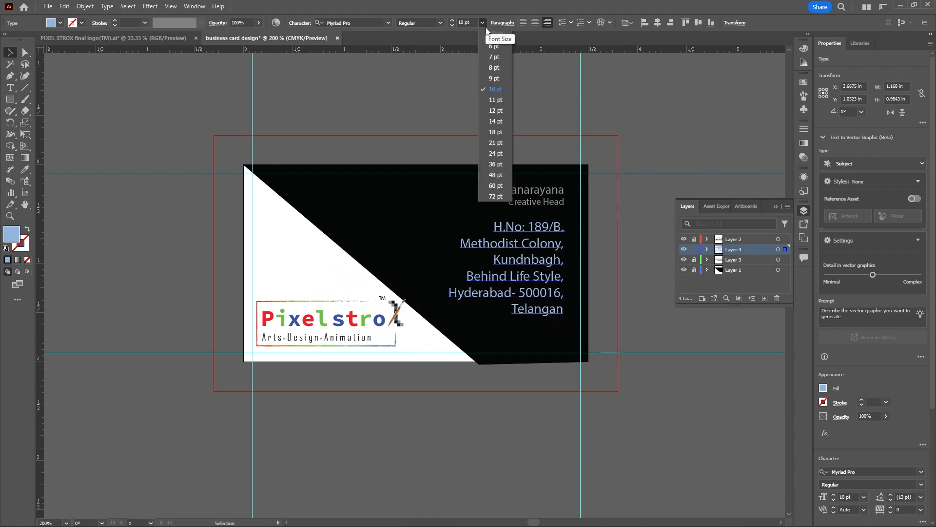
pyautogui.click(494, 58)
# Nudge the address block slightly down to widen the gap below the job title, and lock Layer 4
pyautogui.moveTo(558, 233); pyautogui.dragTo(557, 238)
pyautogui.click(632, 218)
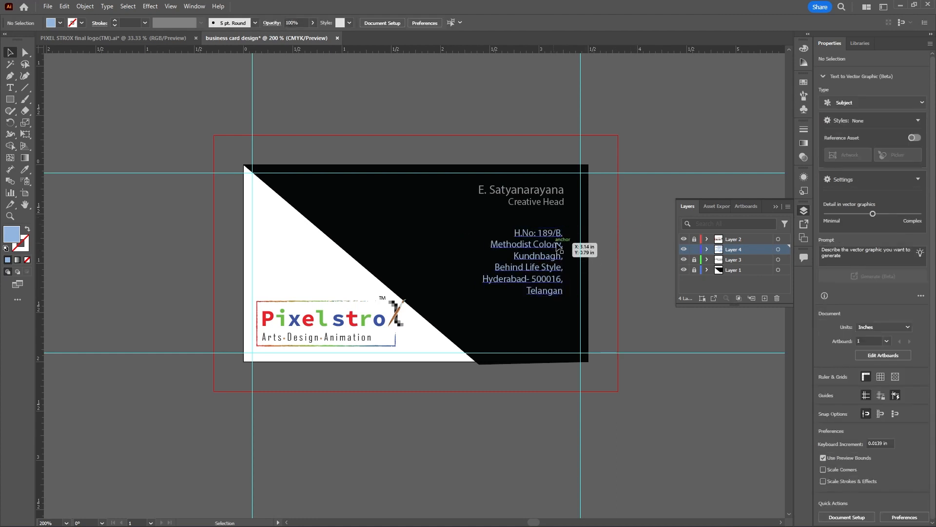
pyautogui.click(695, 250)
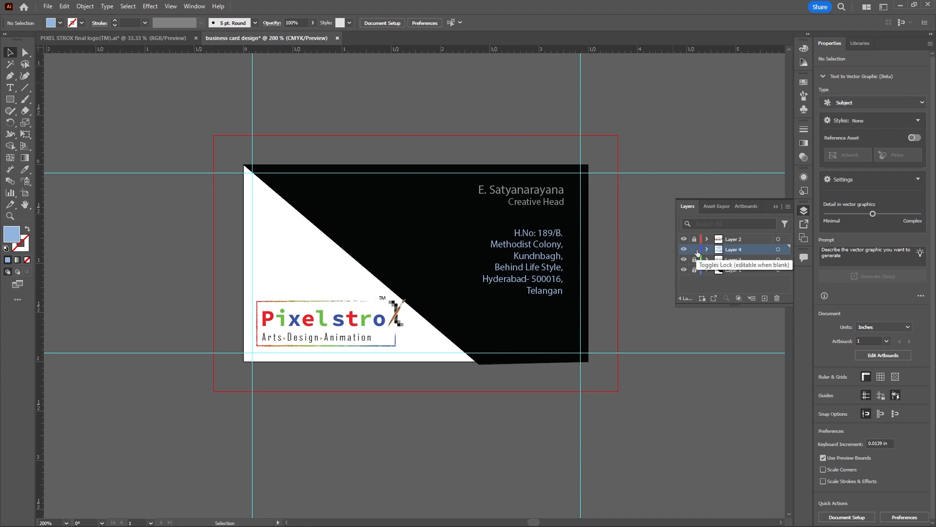
# Create a new layer above Layer 4 and start the company's e-mail text in the black area below the address
pyautogui.click(764, 298)
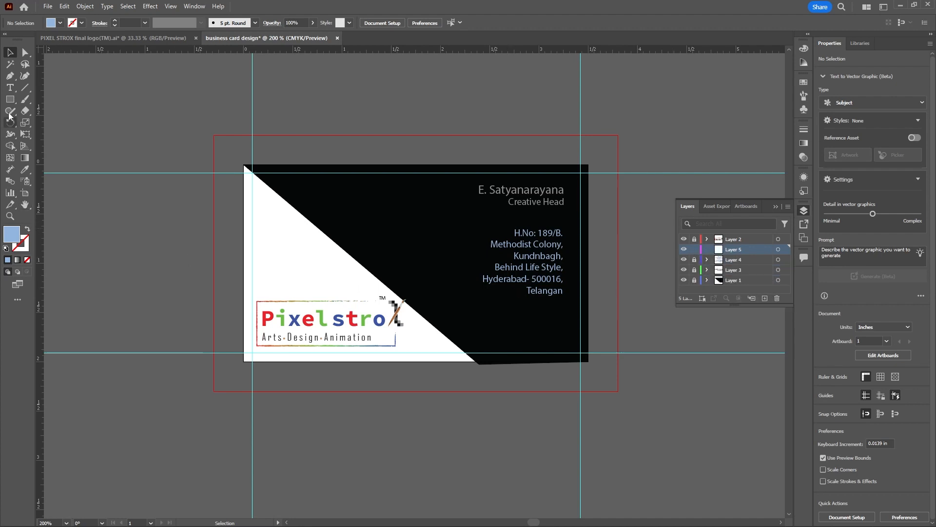
pyautogui.click(9, 88)
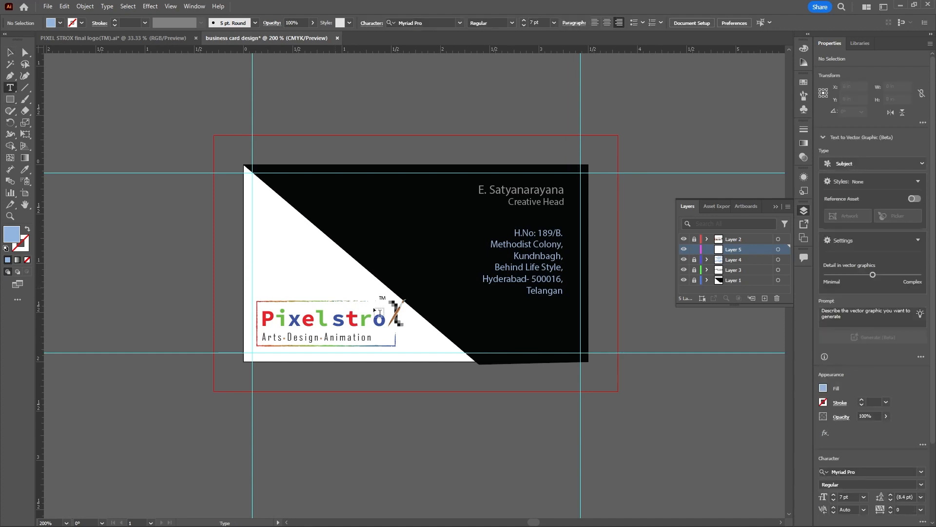
pyautogui.click(469, 321)
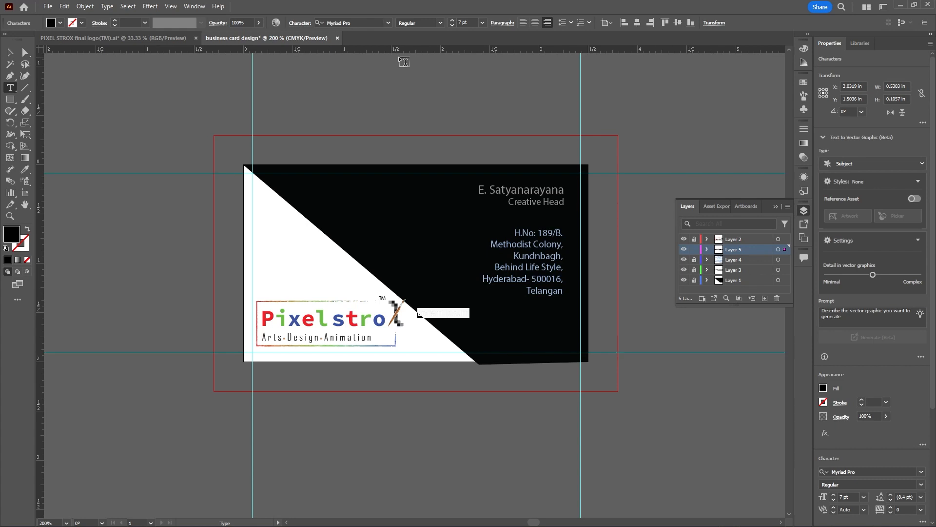
pyautogui.write('p')
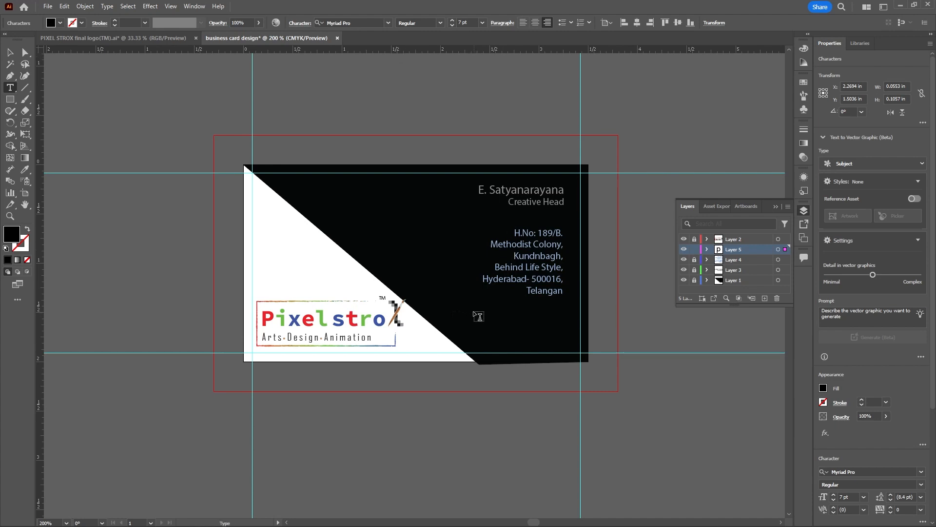
# Select the started e-mail text and set its fill to light grey CCC8C9
pyautogui.doubleClick(470, 313)
pyautogui.doubleClick(15, 237)
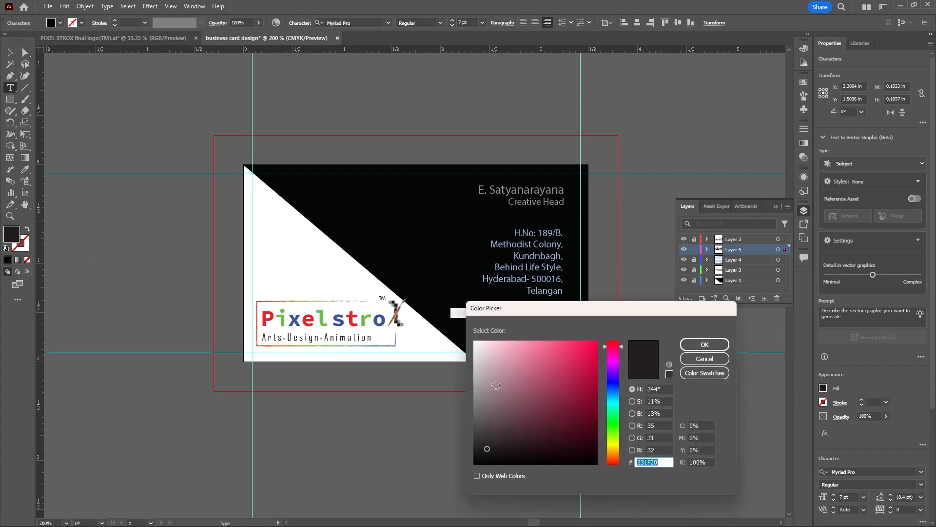
pyautogui.moveTo(479, 384); pyautogui.dragTo(477, 367)
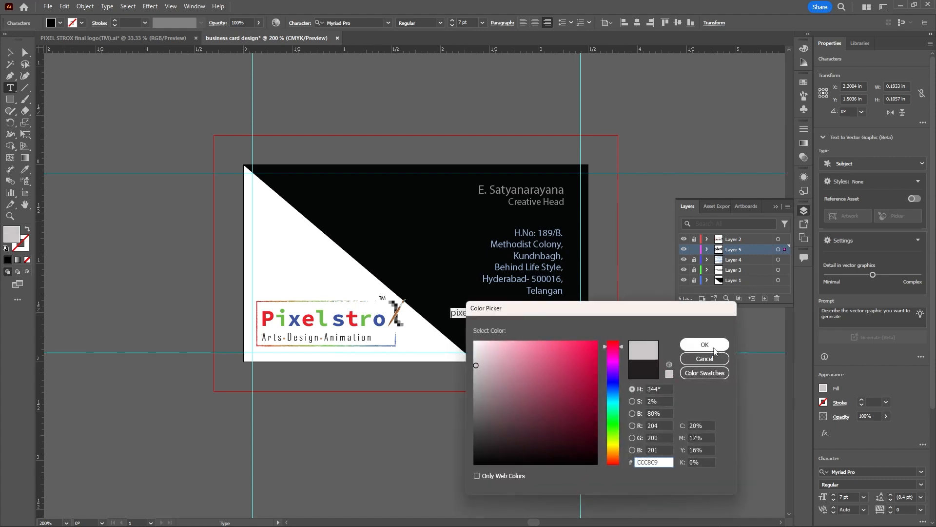
pyautogui.click(710, 345)
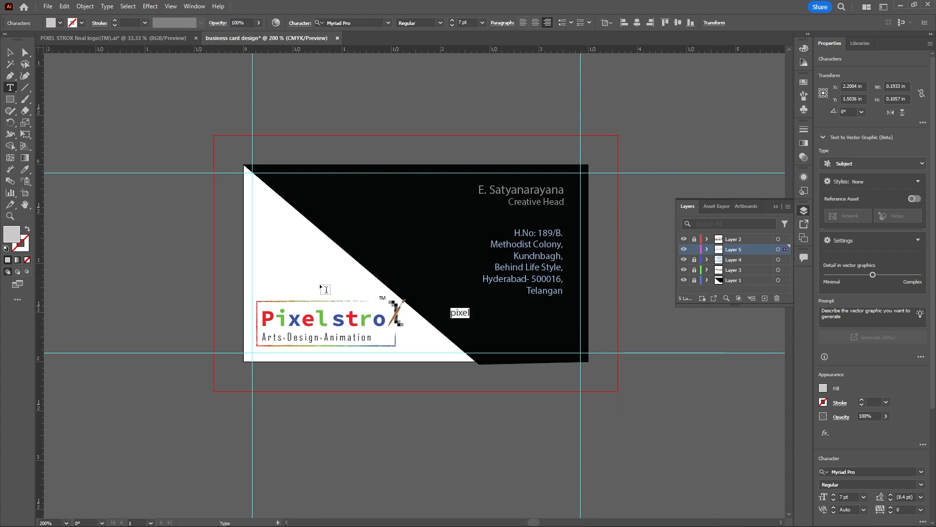
# Complete the company's e-mail address in the grey text line
pyautogui.click(471, 312)
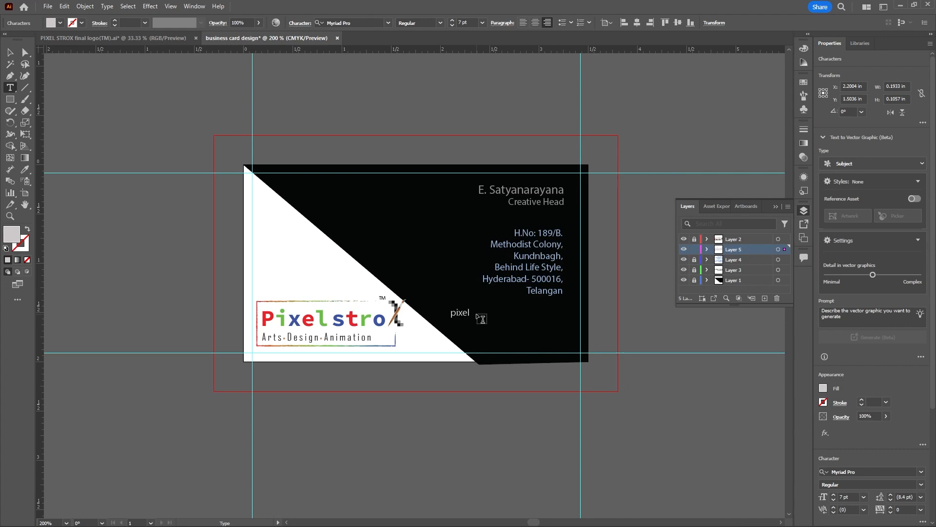
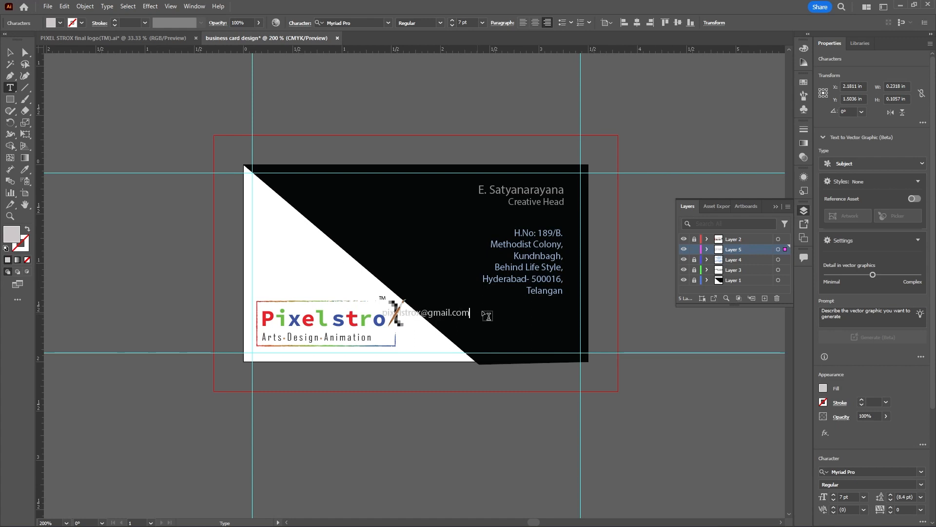
# Move the e-mail line directly below the address block, aligned with its right edge
pyautogui.click(9, 51)
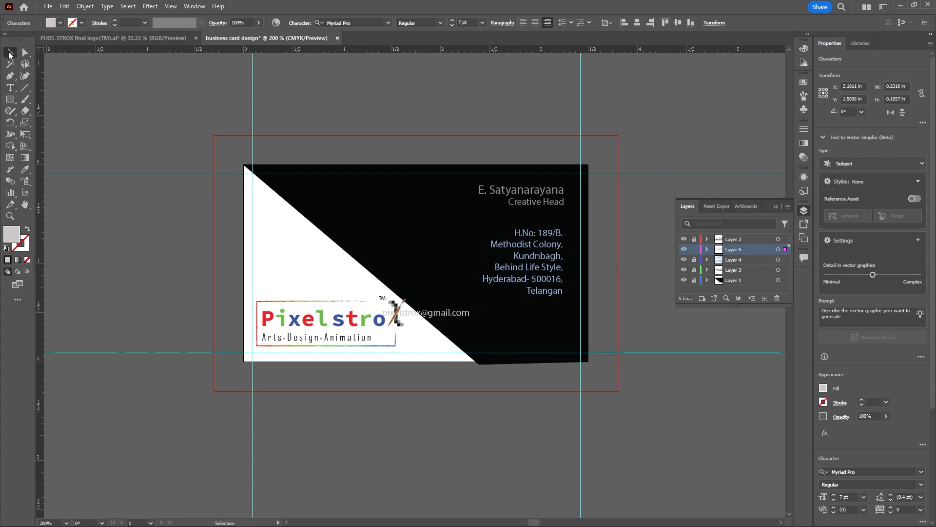
pyautogui.moveTo(468, 315); pyautogui.dragTo(560, 309)
pyautogui.click(482, 326)
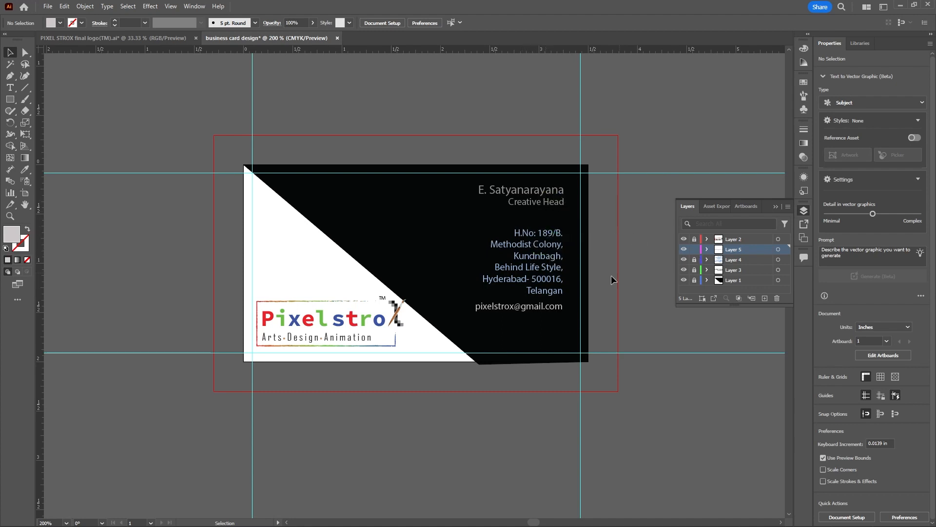
# Unlock Layer 4 and move the address block and e-mail line together down to just above the lower margin guide
pyautogui.scroll(1, 526, 311)
pyautogui.click(526, 313)
pyautogui.scroll(-1, 626, 264)
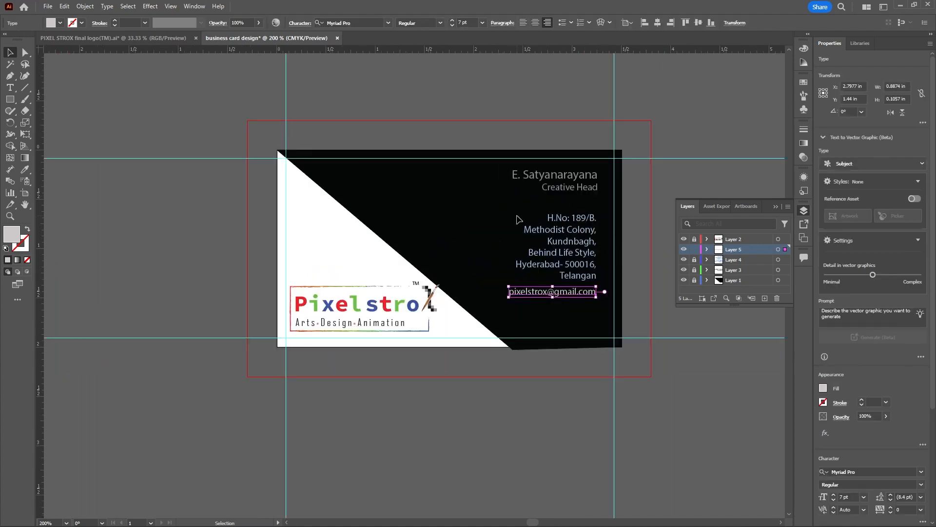
pyautogui.click(588, 274)
pyautogui.click(694, 260)
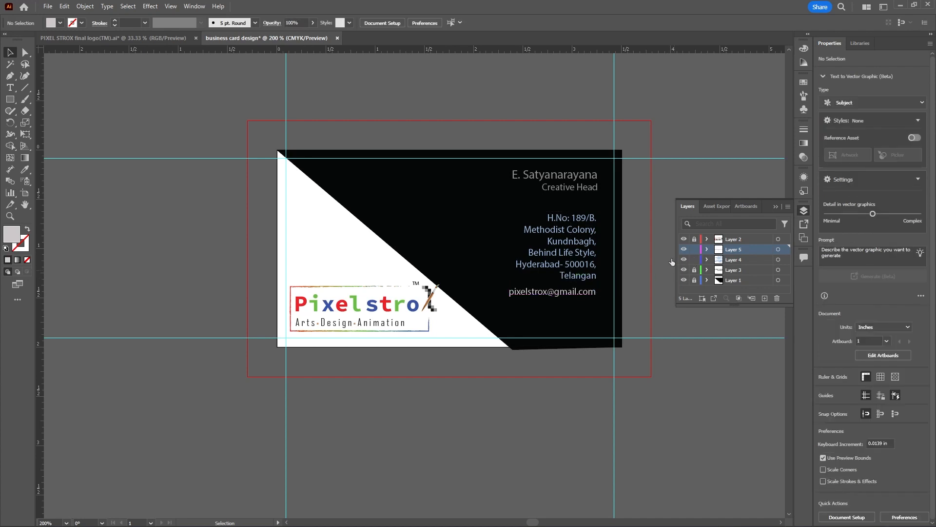
pyautogui.moveTo(511, 210); pyautogui.dragTo(599, 317)
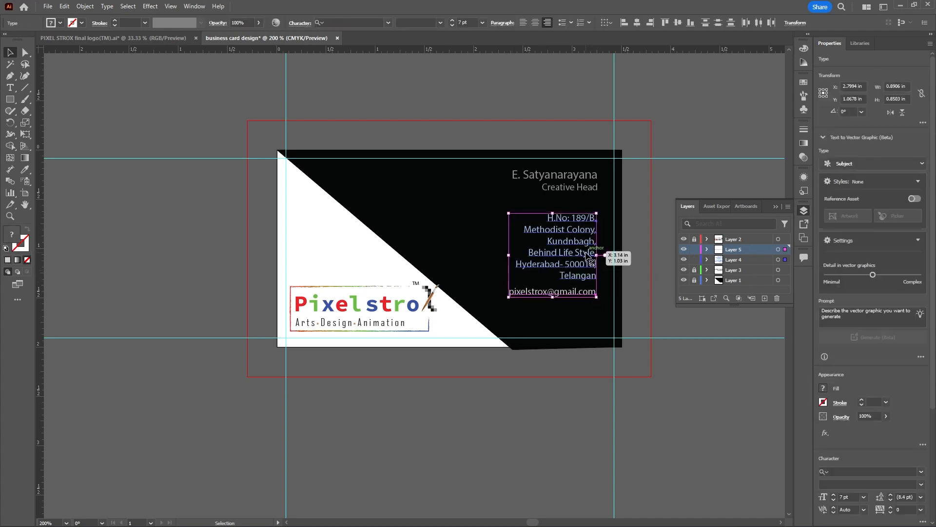
pyautogui.moveTo(588, 256); pyautogui.dragTo(589, 290)
pyautogui.click(578, 208)
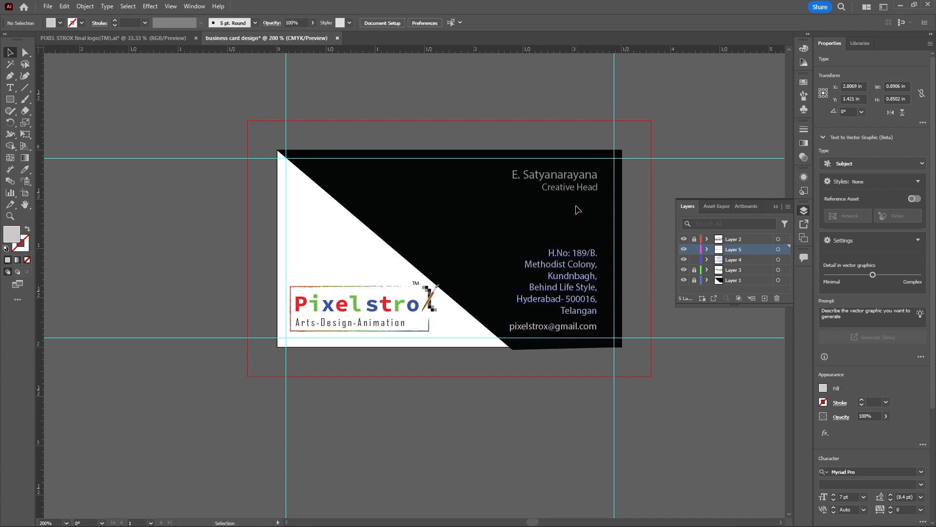
# Create a new layer above Layer 3 and place a near-white text line in the black area between job title and address
pyautogui.click(745, 272)
pyautogui.click(764, 298)
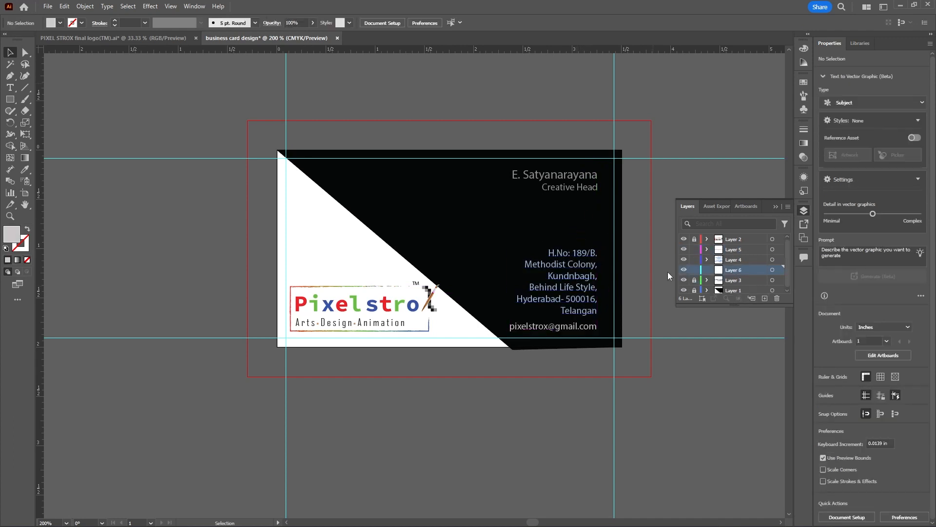
pyautogui.click(10, 87)
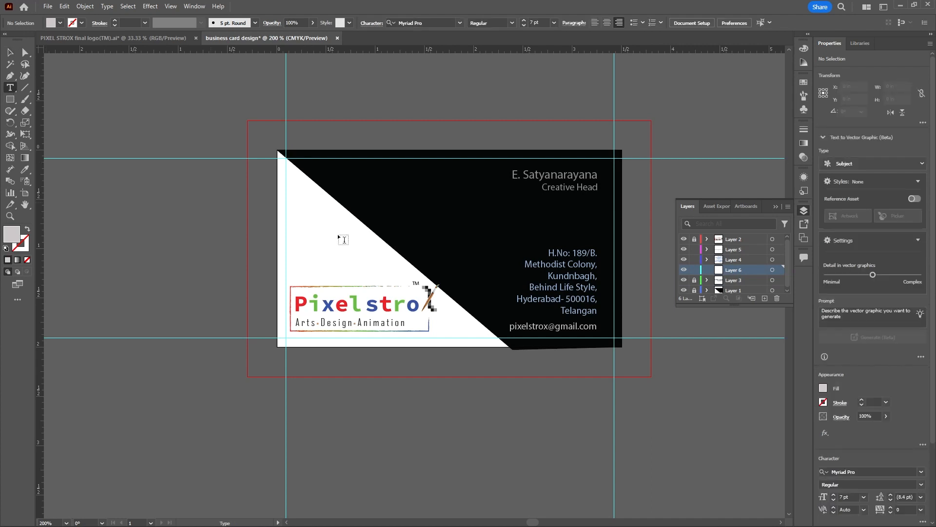
pyautogui.click(508, 219)
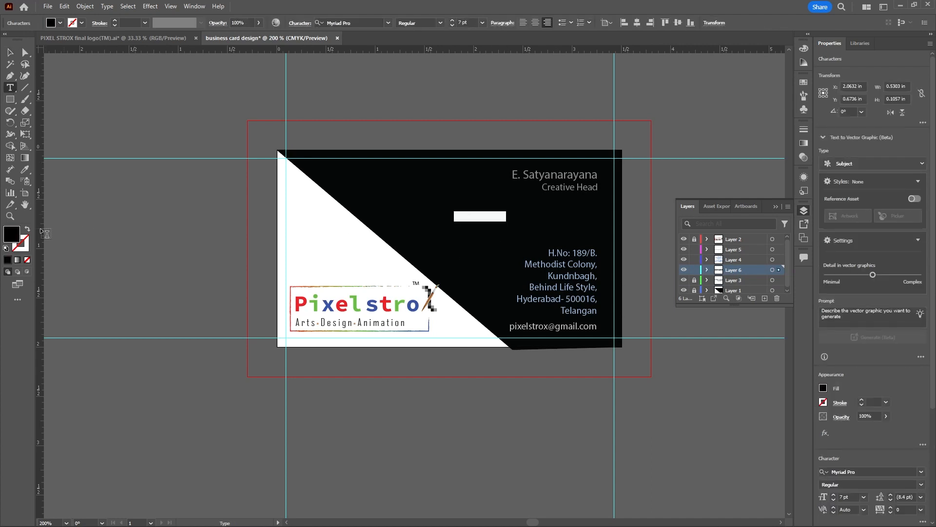
pyautogui.doubleClick(19, 238)
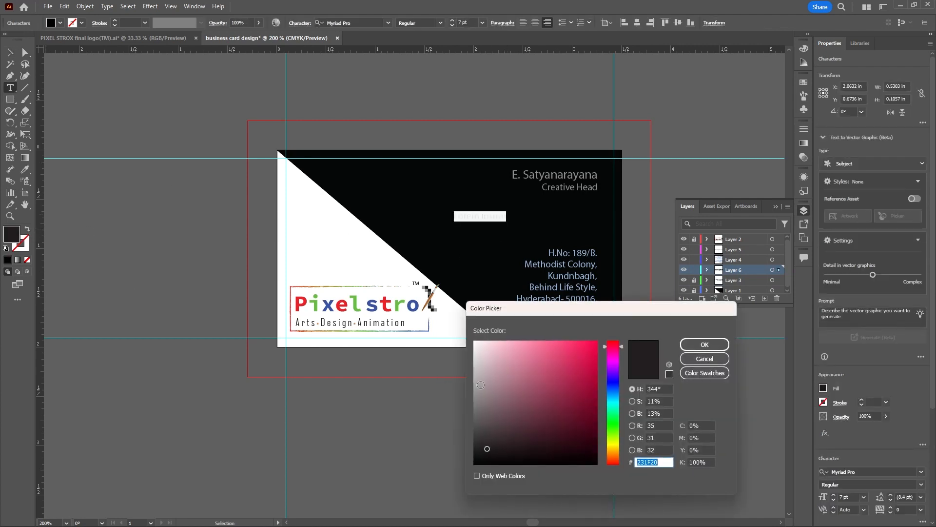
pyautogui.click(476, 346)
pyautogui.click(701, 345)
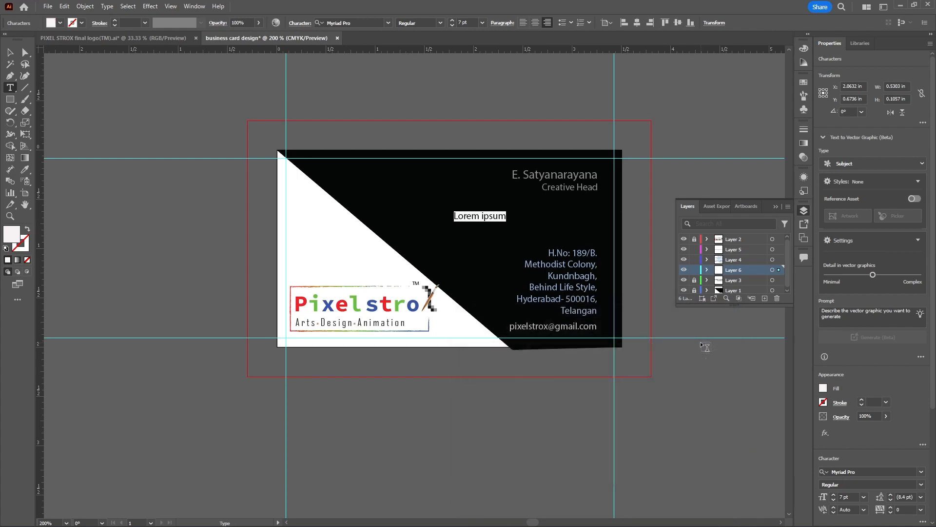
# Replace the placeholder text with the label "PH No:" followed by the phone number
pyautogui.write('P')
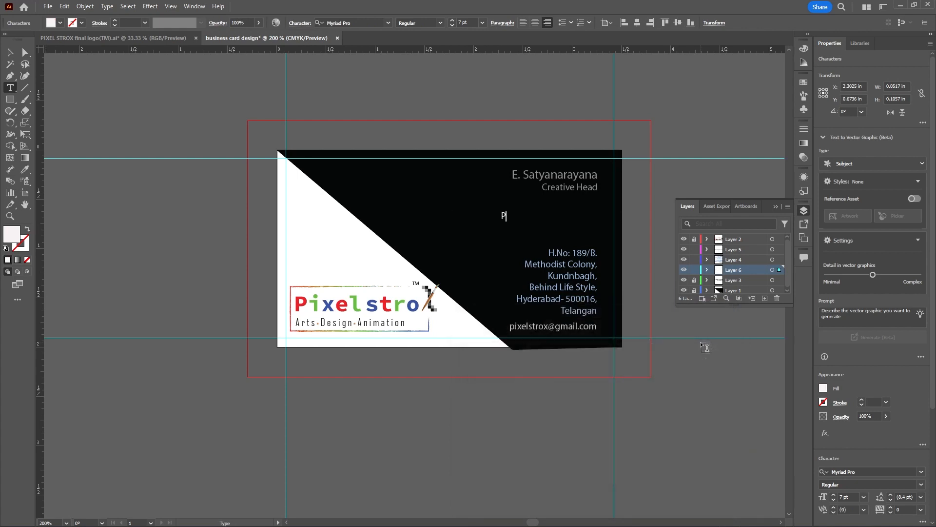
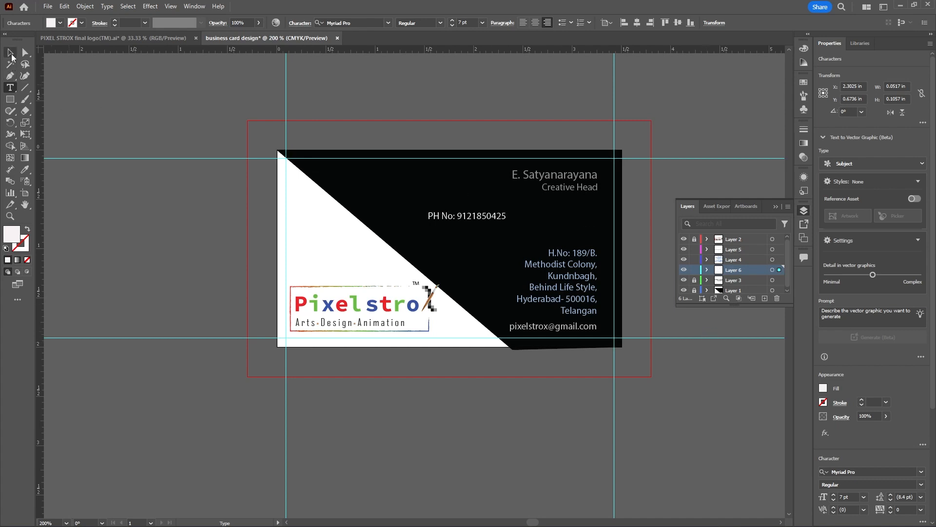
# Move the phone number line below the job title, aligned with the right edge of the other text
pyautogui.click(11, 53)
pyautogui.moveTo(497, 219); pyautogui.dragTo(584, 216)
pyautogui.click(504, 242)
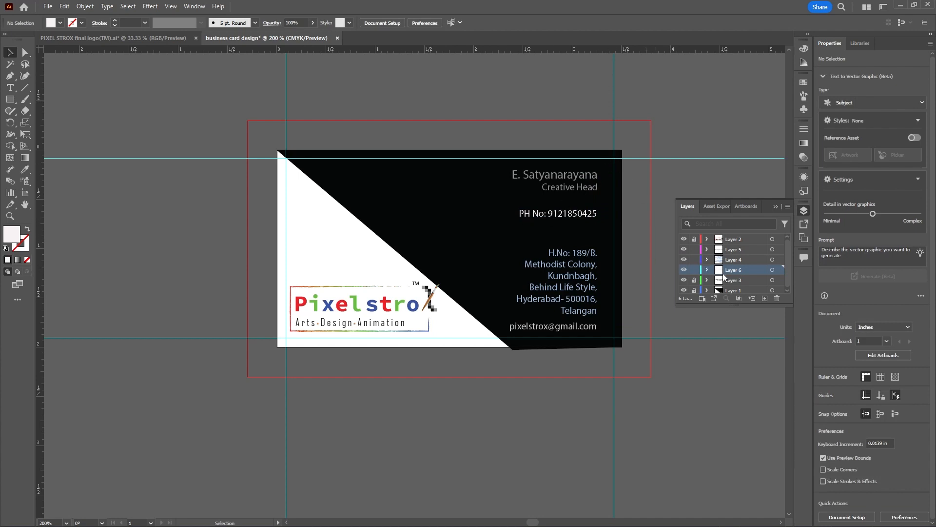
# Unlock Layer 3 and set the font of its name and job title to Orbitron Bold
pyautogui.click(683, 271)
pyautogui.click(683, 270)
pyautogui.click(683, 280)
pyautogui.click(683, 280)
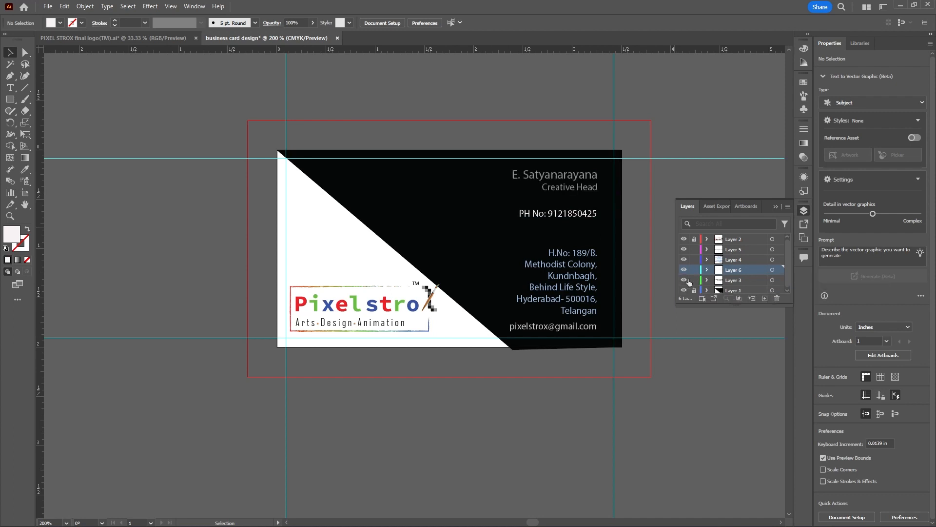
pyautogui.click(772, 280)
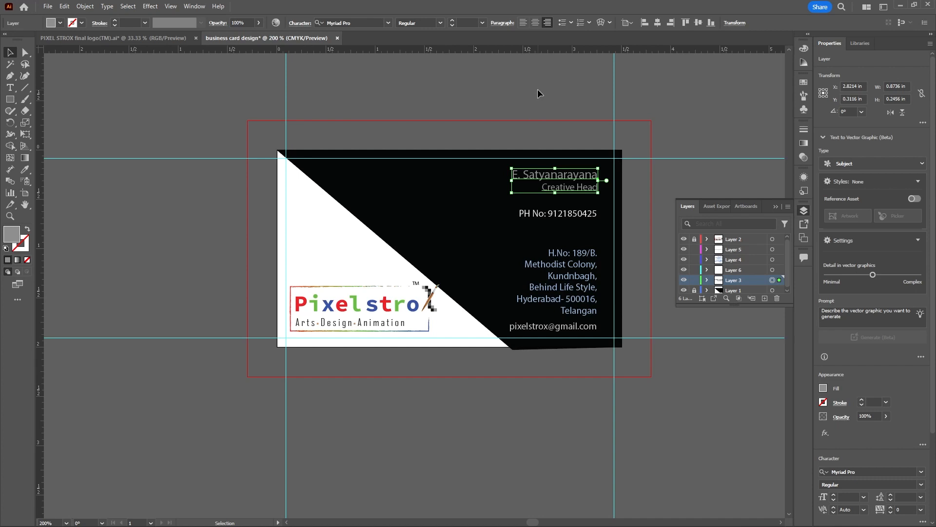
pyautogui.hscroll(-1, 486, 106)
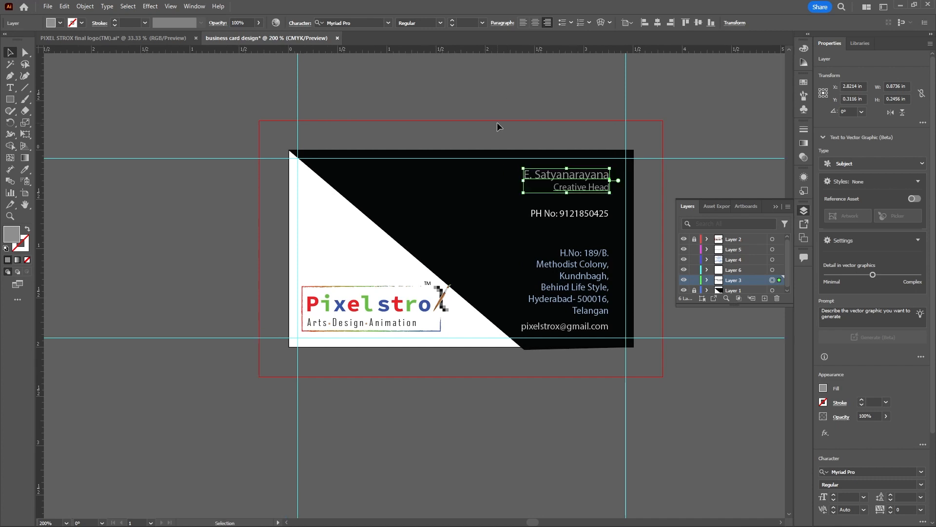
pyautogui.scroll(1, 500, 130)
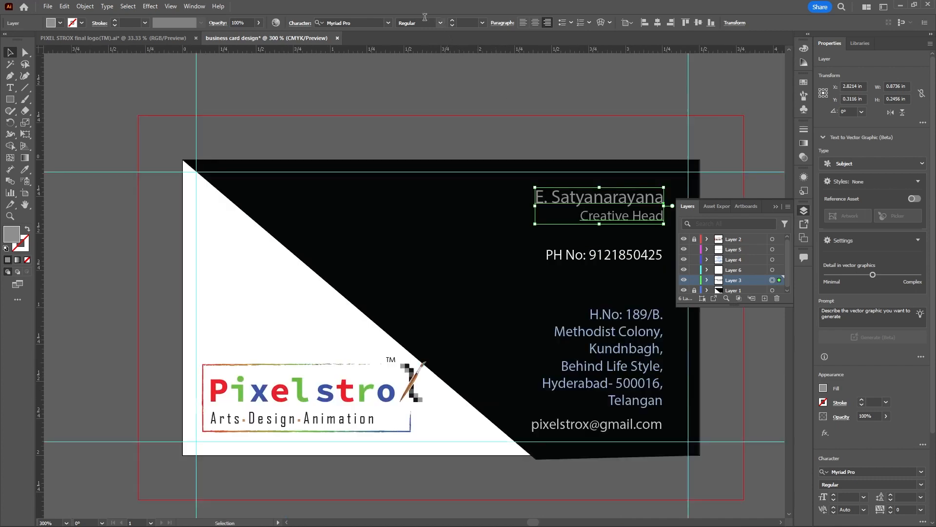
pyautogui.click(388, 22)
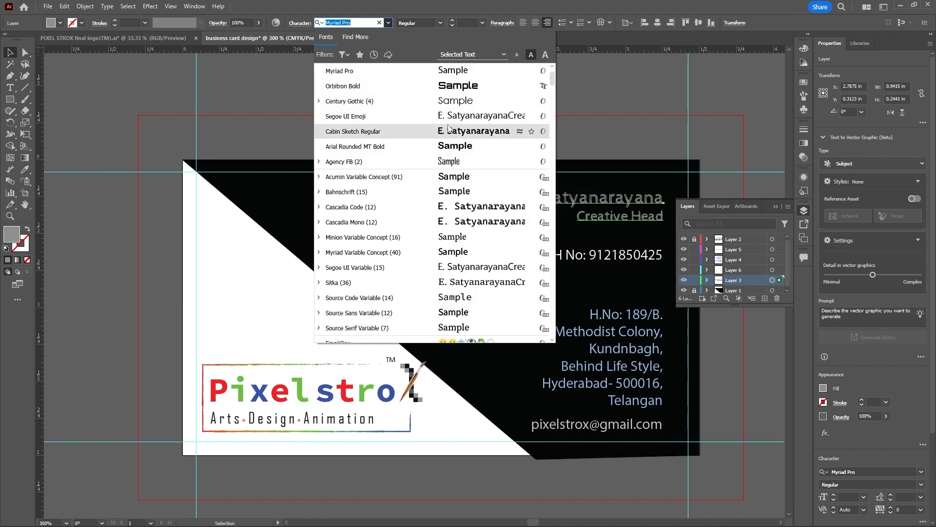
pyautogui.click(452, 93)
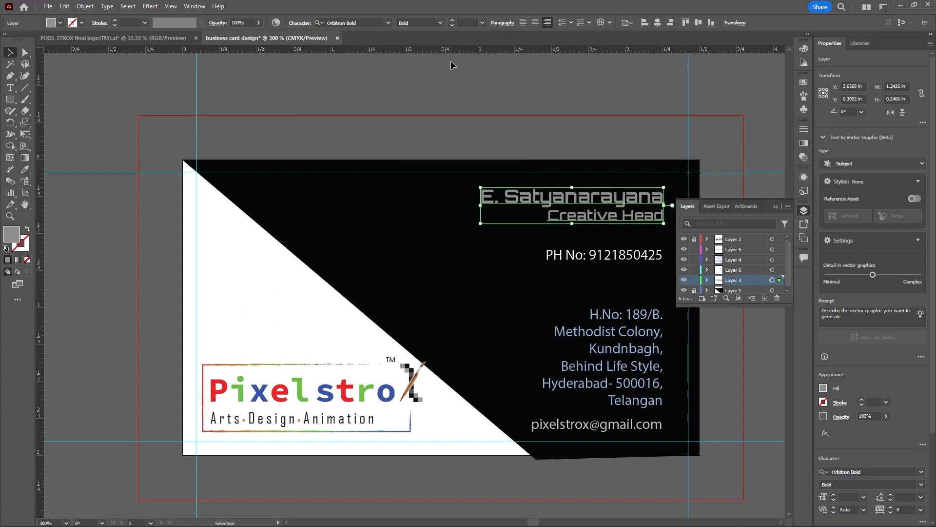
pyautogui.click(488, 111)
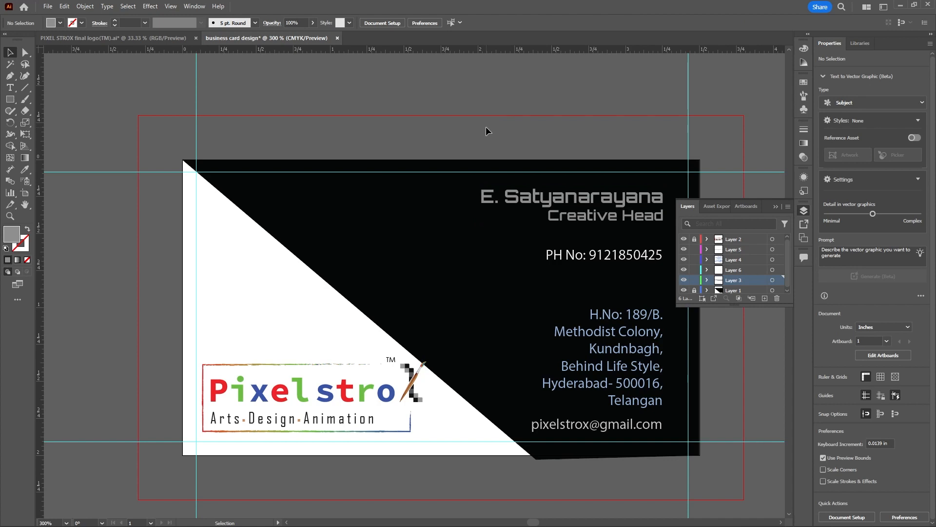
# View the business card at actual size to check the overall layout
pyautogui.scroll(-2, 451, 144)
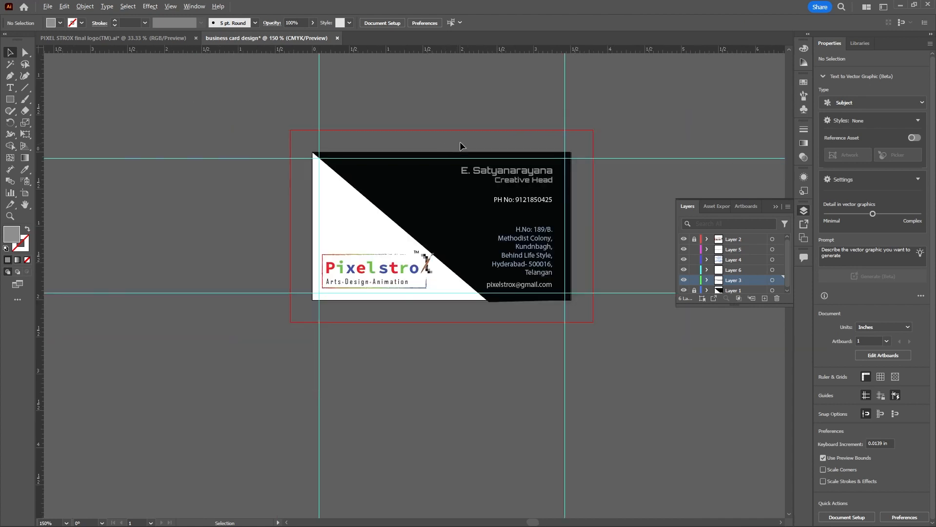
pyautogui.scroll(1, 562, 140)
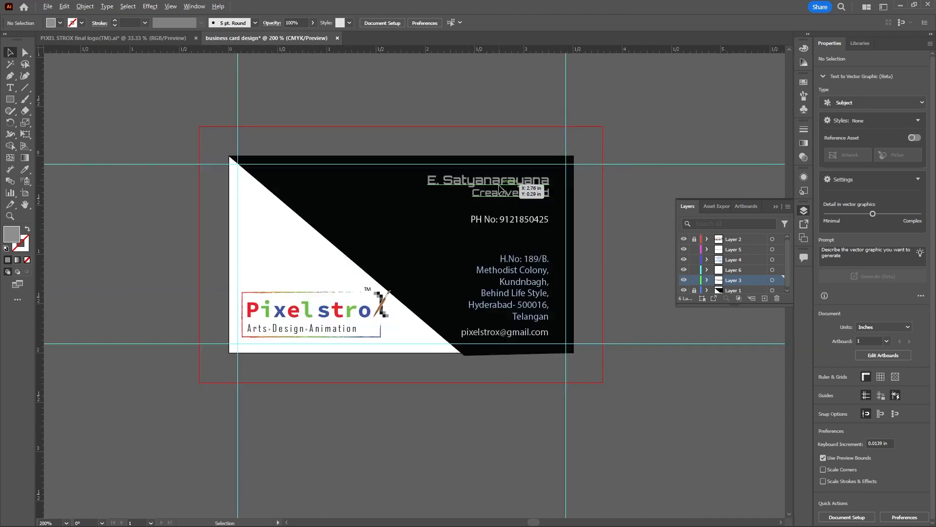
pyautogui.click(170, 7)
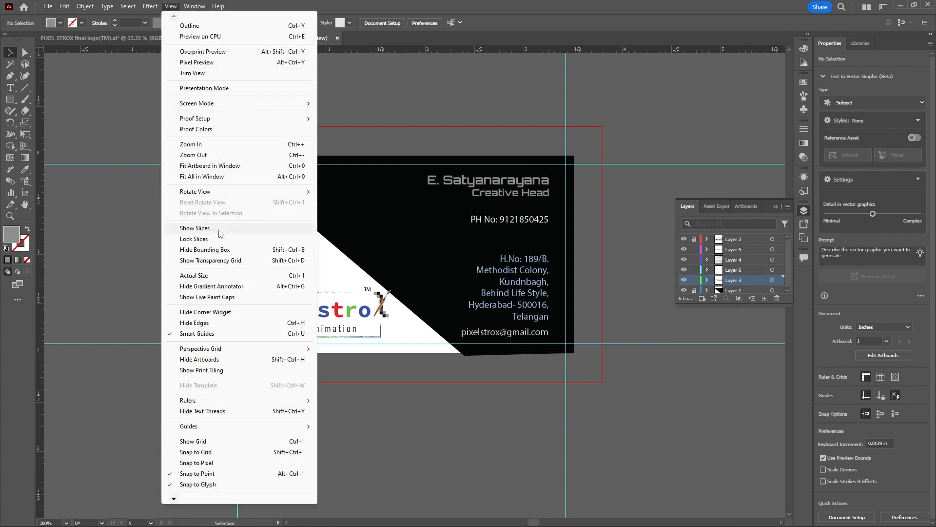
pyautogui.click(210, 276)
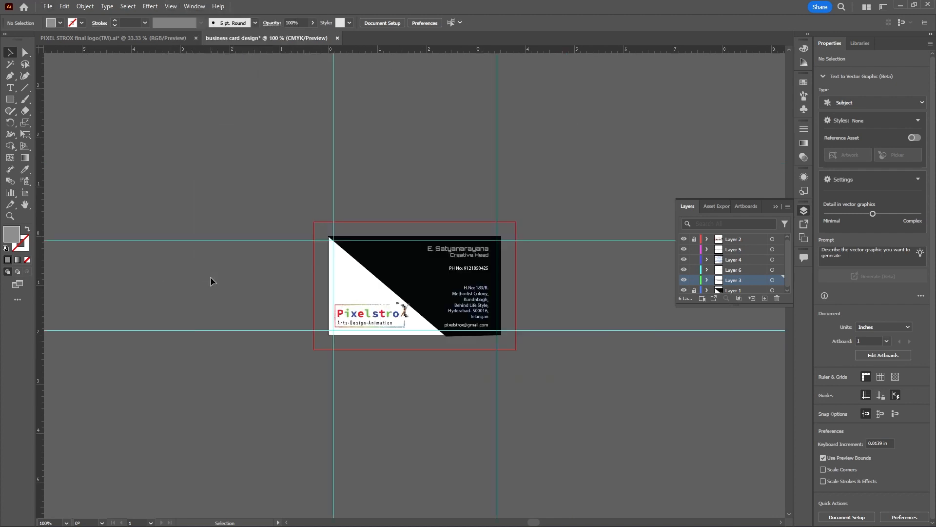
pyautogui.scroll(1, 523, 253)
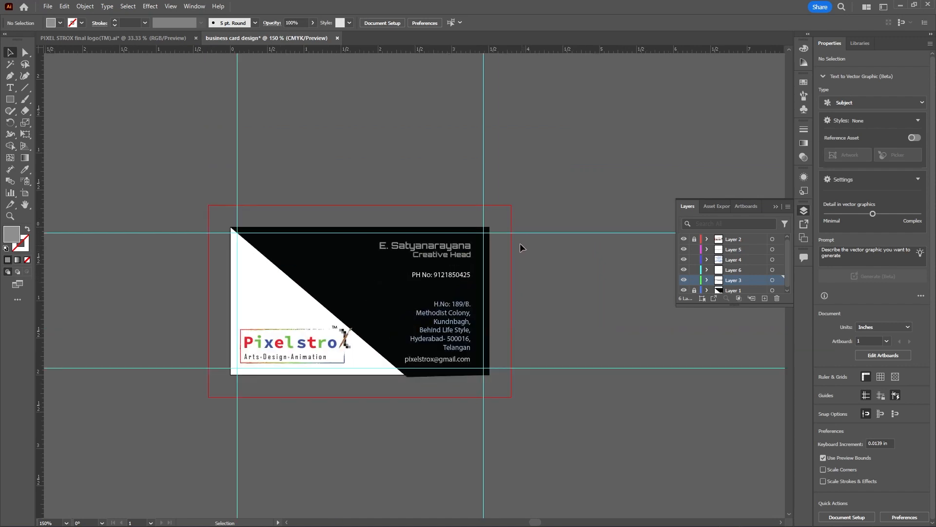
# Examine the name, job title and phone number lettering on the card both close up and at actual size
pyautogui.scroll(-1, 504, 200)
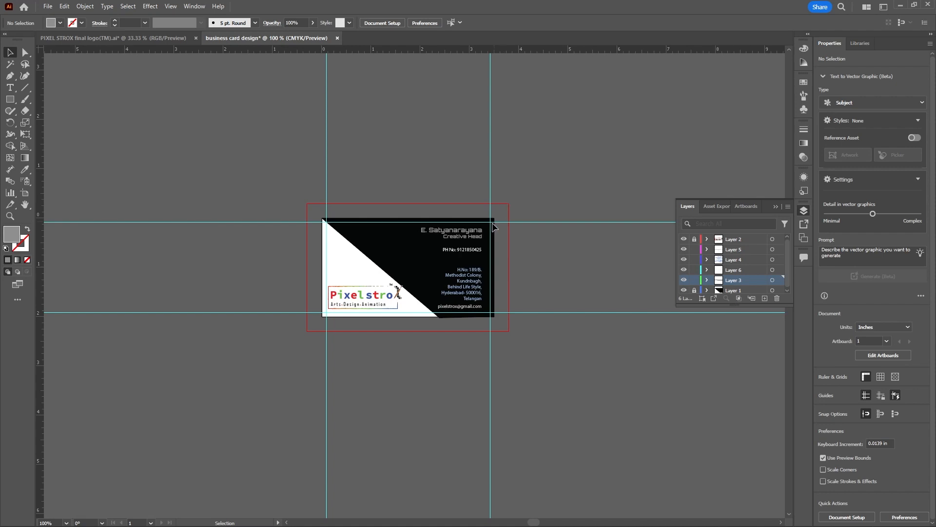
pyautogui.scroll(2, 458, 254)
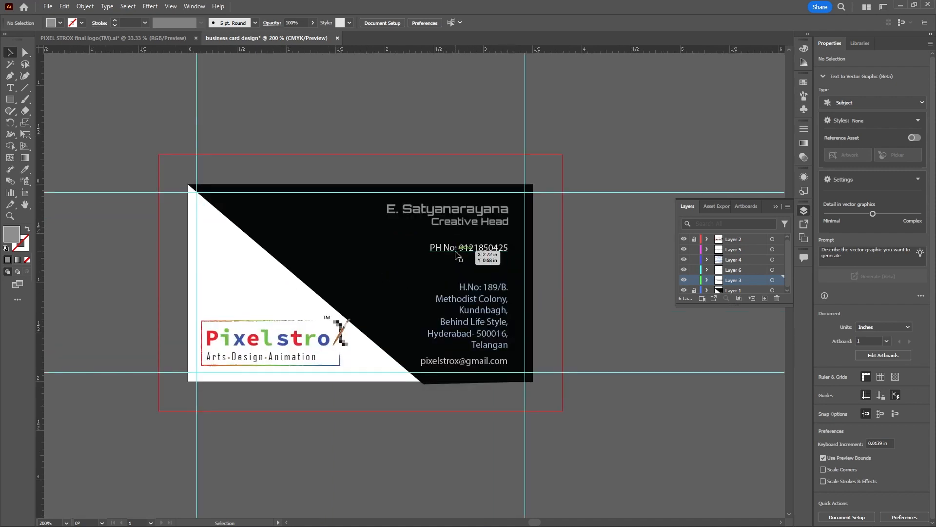
pyautogui.scroll(2, 462, 220)
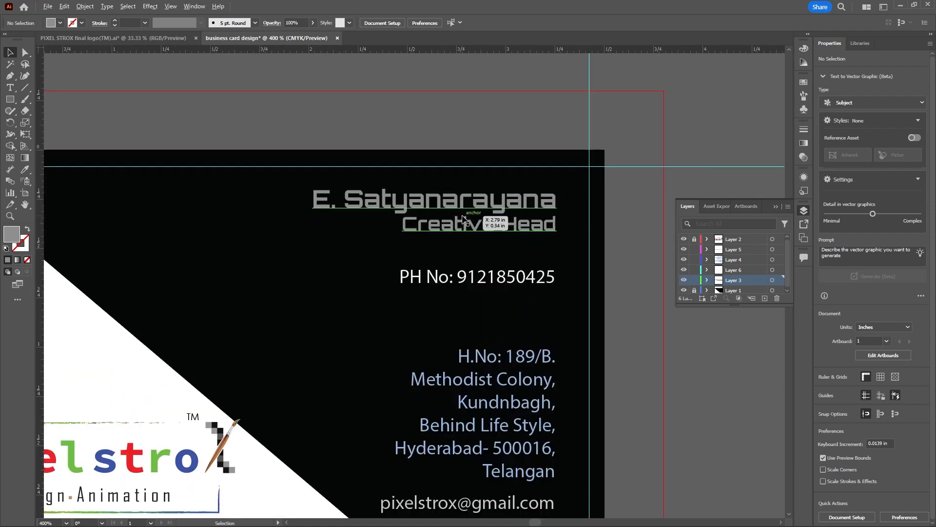
pyautogui.scroll(-2, 463, 221)
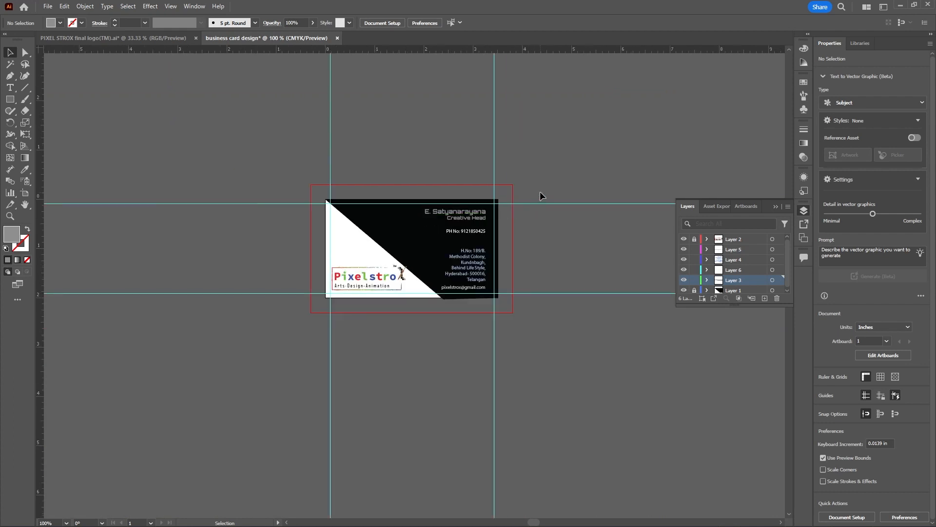
pyautogui.scroll(2, 487, 210)
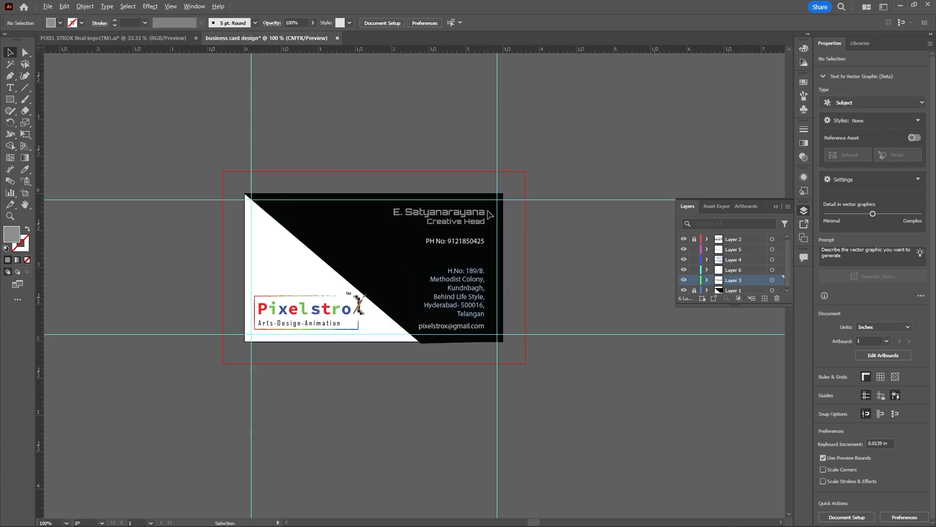
pyautogui.scroll(-2, 437, 237)
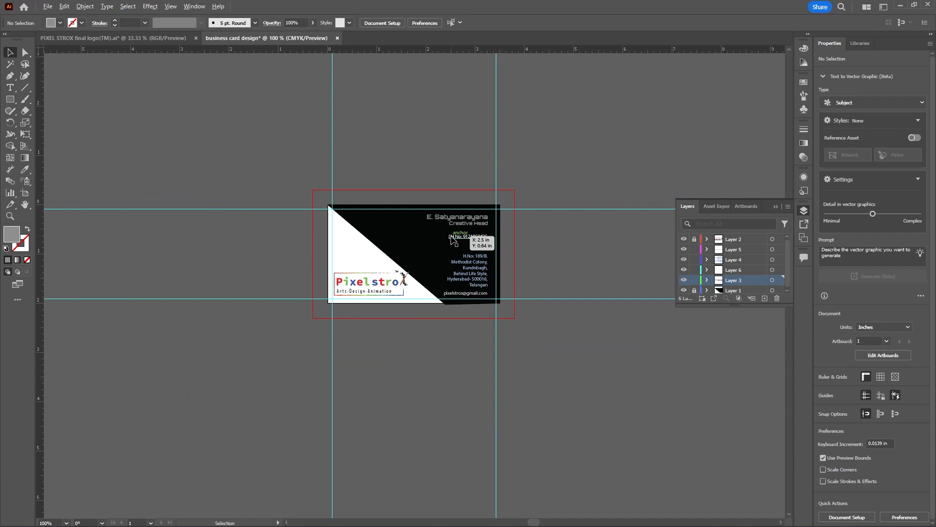
pyautogui.scroll(3, 468, 239)
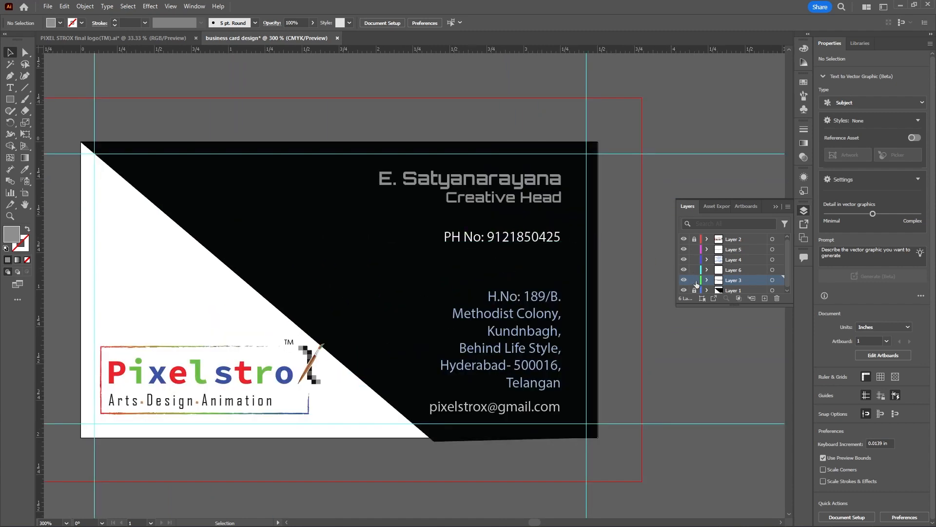
# Set the font of the phone number line on Layer 6 to Agency FB in the Bold style
pyautogui.click(773, 270)
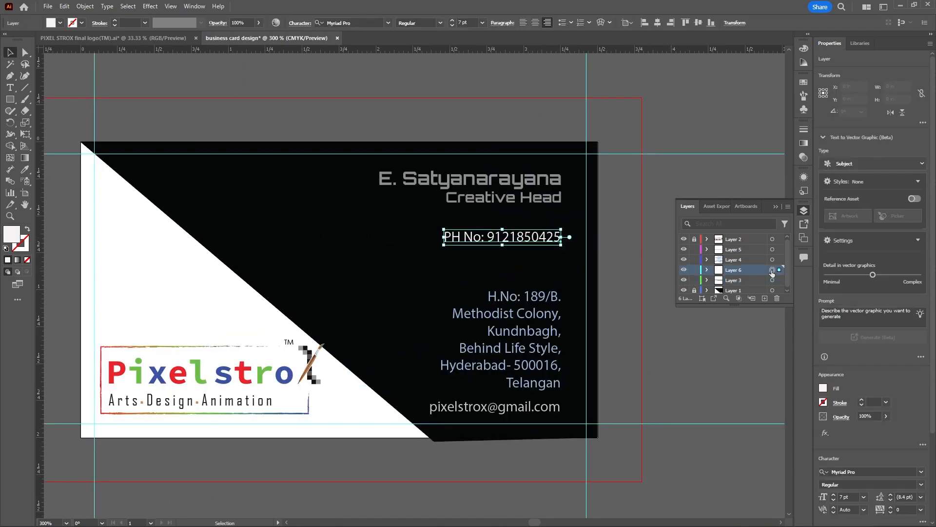
pyautogui.scroll(-2, 646, 258)
pyautogui.scroll(1, 517, 227)
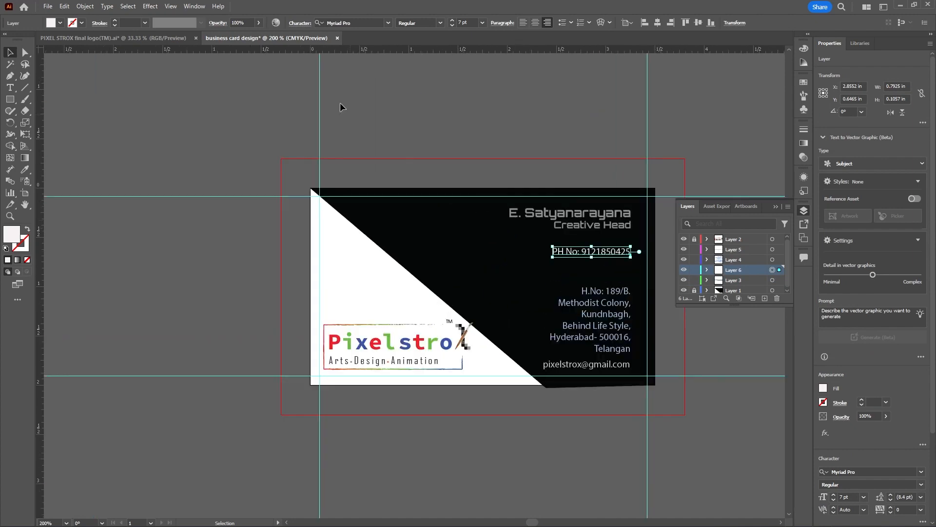
pyautogui.click(388, 23)
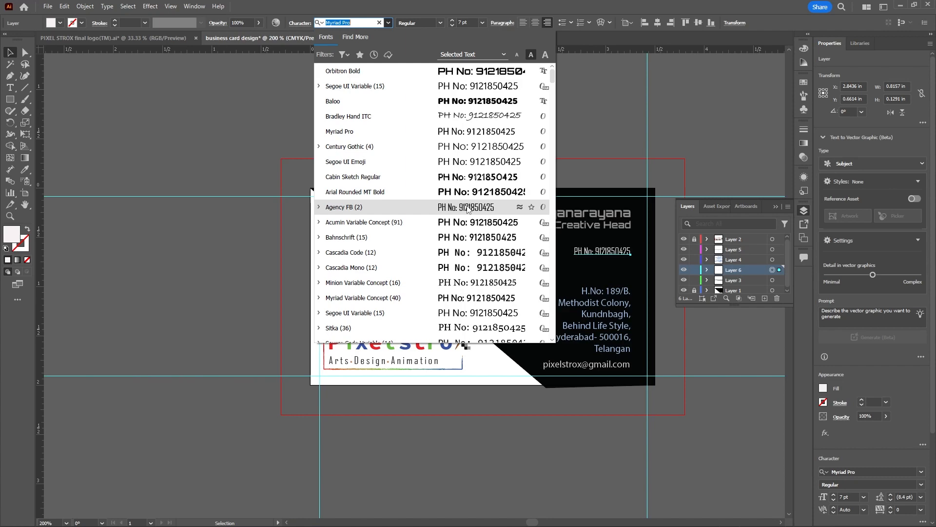
pyautogui.scroll(-2, 467, 209)
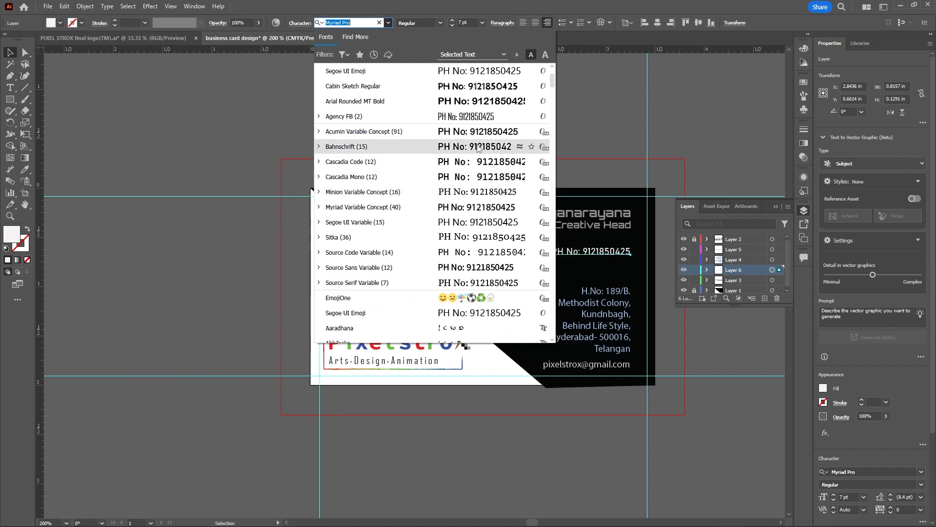
pyautogui.scroll(-3, 478, 207)
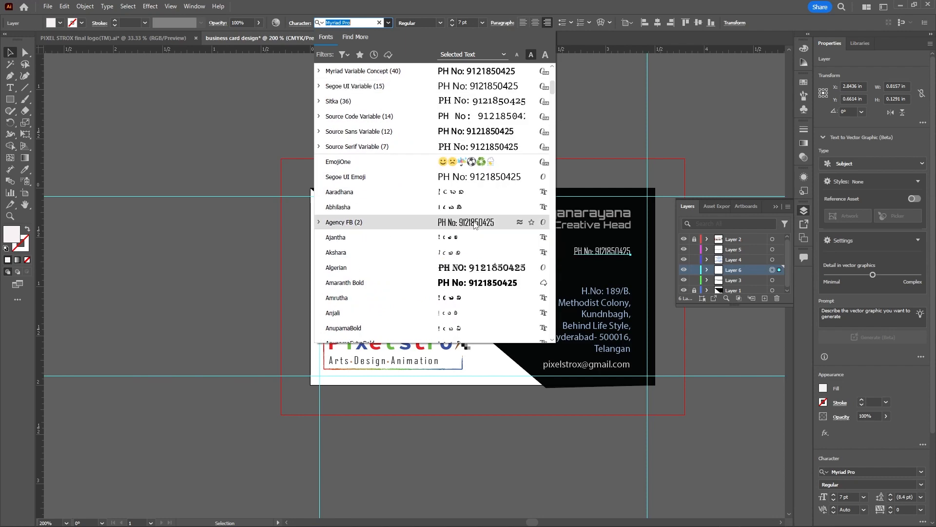
pyautogui.click(474, 225)
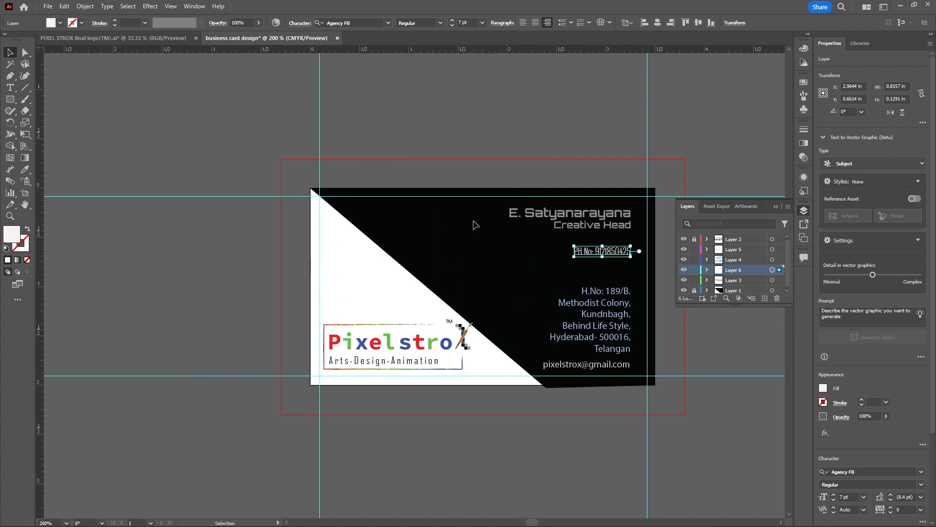
pyautogui.click(440, 23)
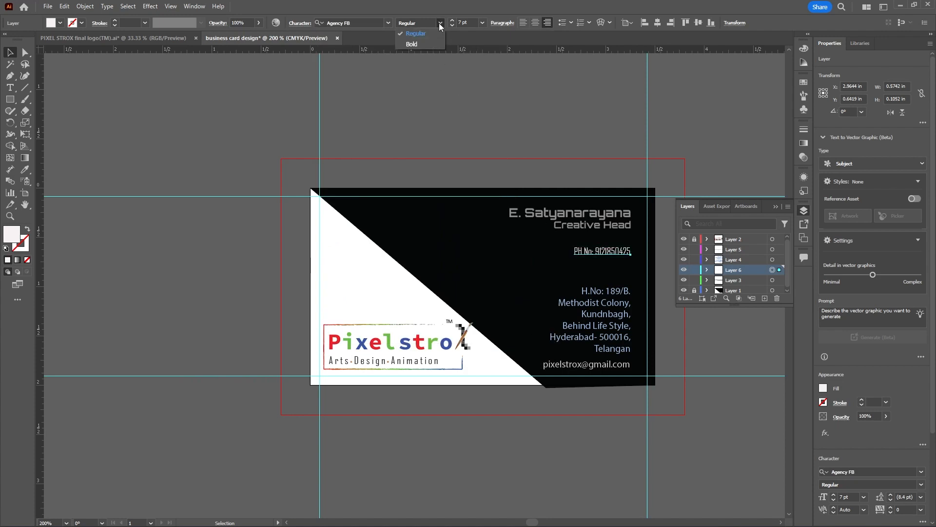
pyautogui.click(425, 44)
pyautogui.click(440, 119)
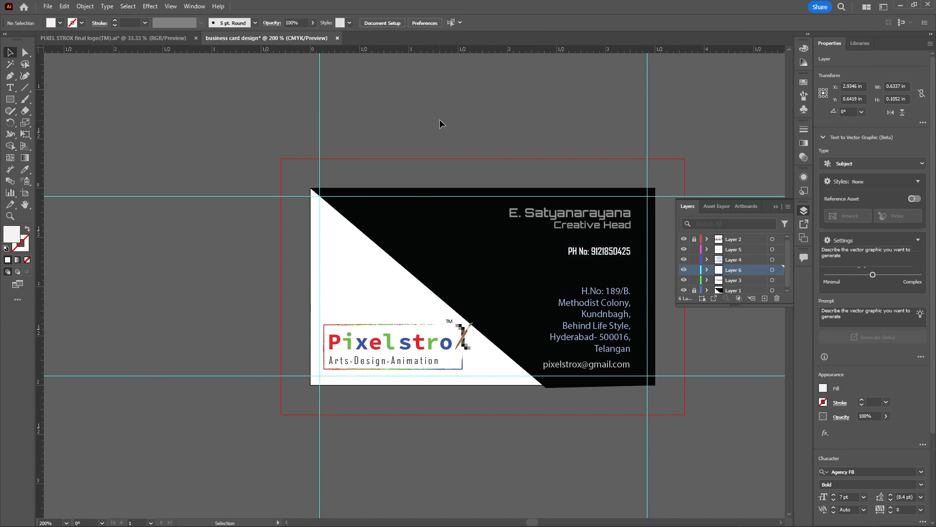
# Set the phone number line's font size to 8 pt and deselect it
pyautogui.scroll(-2, 399, 165)
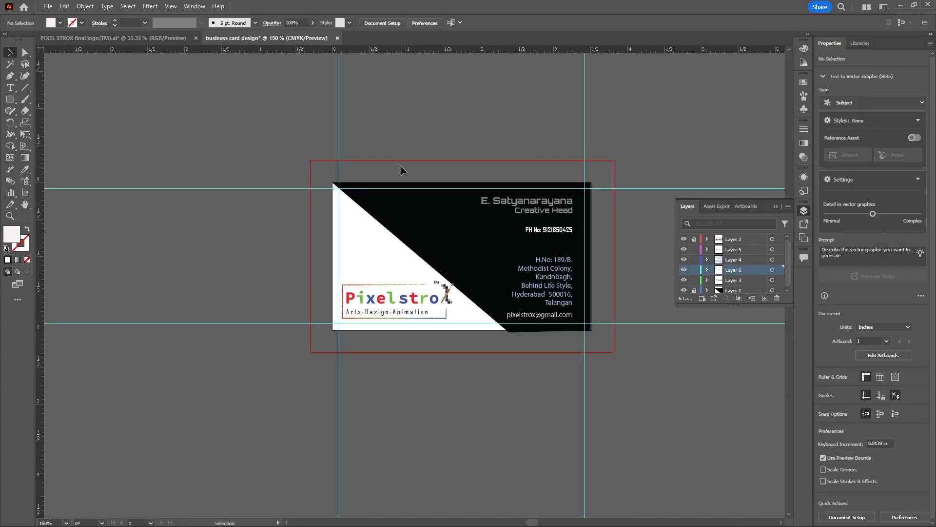
pyautogui.scroll(2, 515, 201)
pyautogui.scroll(4, 517, 204)
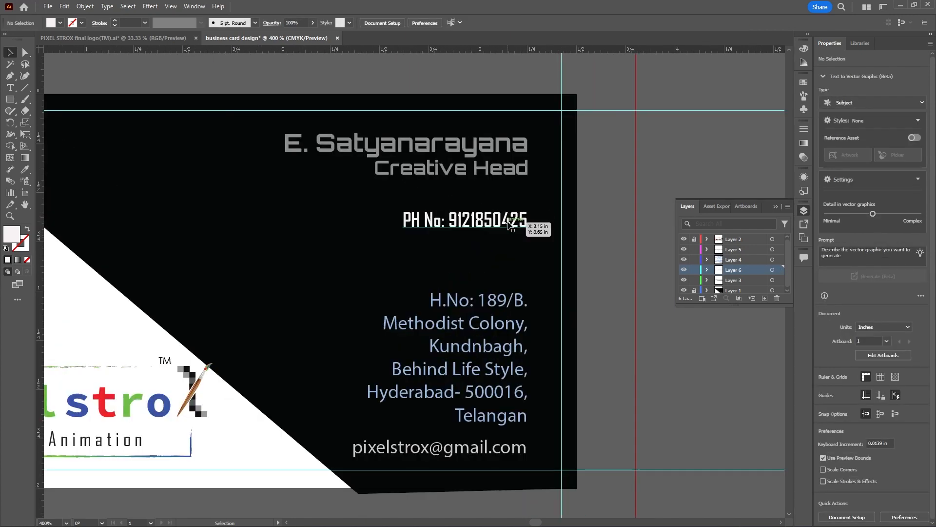
pyautogui.click(512, 223)
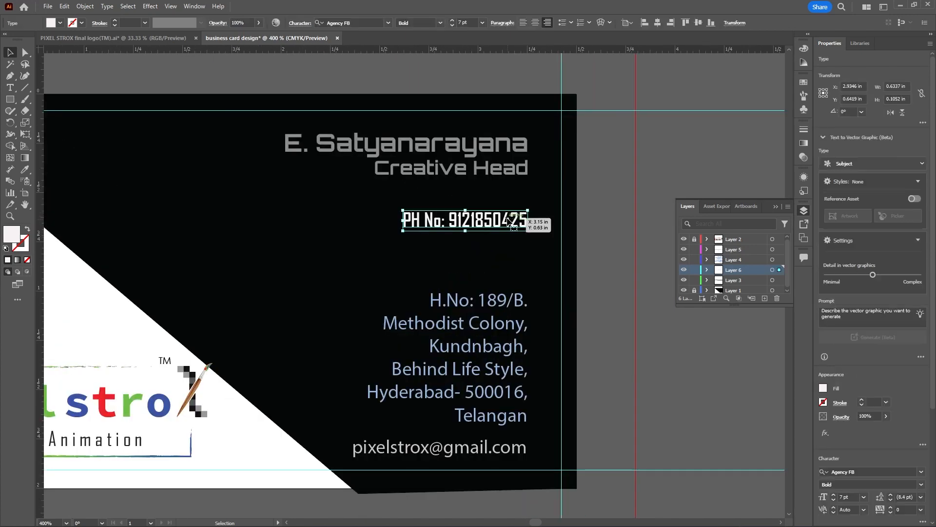
pyautogui.click(482, 27)
pyautogui.click(490, 57)
pyautogui.scroll(-1, 580, 238)
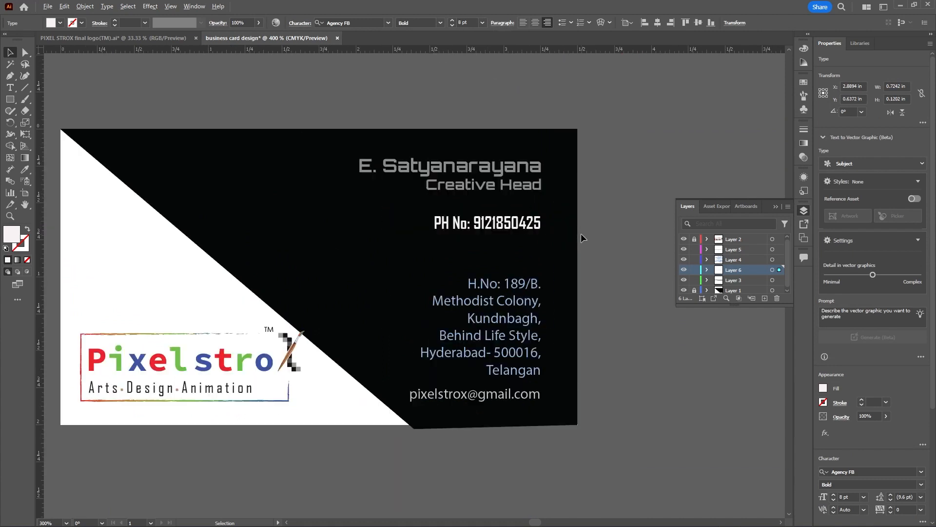
pyautogui.scroll(-1, 581, 238)
pyautogui.click(587, 238)
pyautogui.scroll(-1, 588, 230)
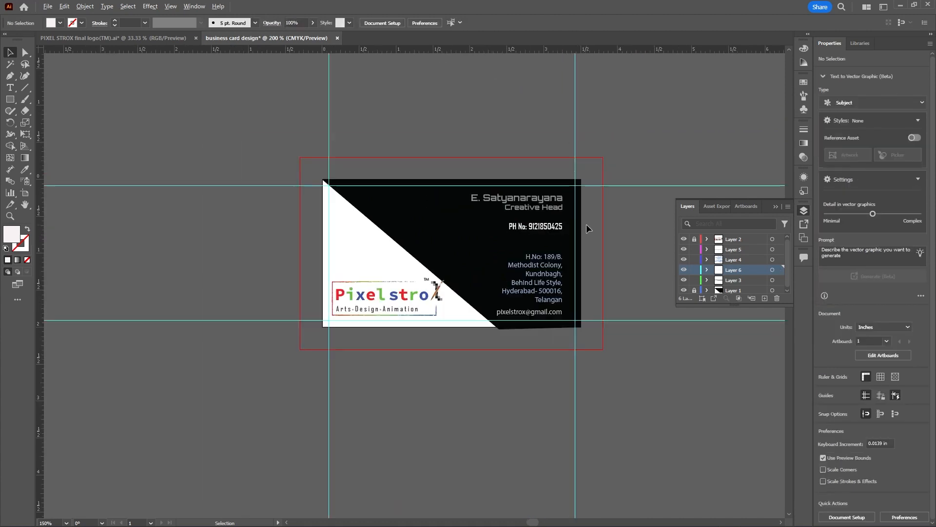
# Set the font of the address block on Layer 4 to Goudy Old Style
pyautogui.scroll(1, 575, 230)
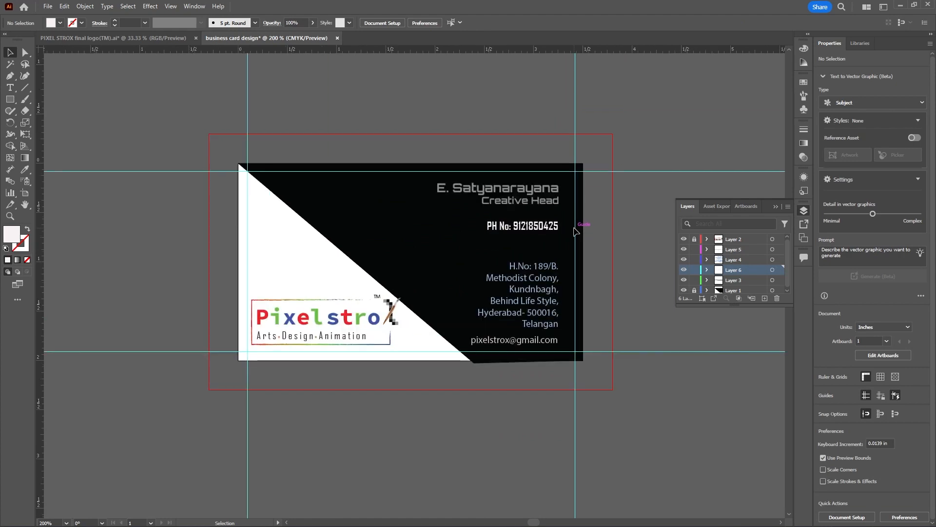
pyautogui.click(541, 279)
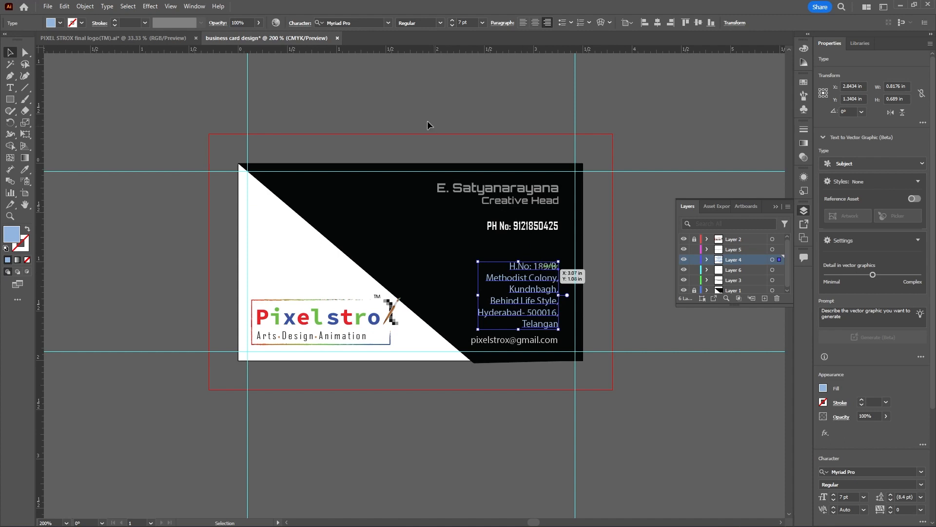
pyautogui.click(388, 24)
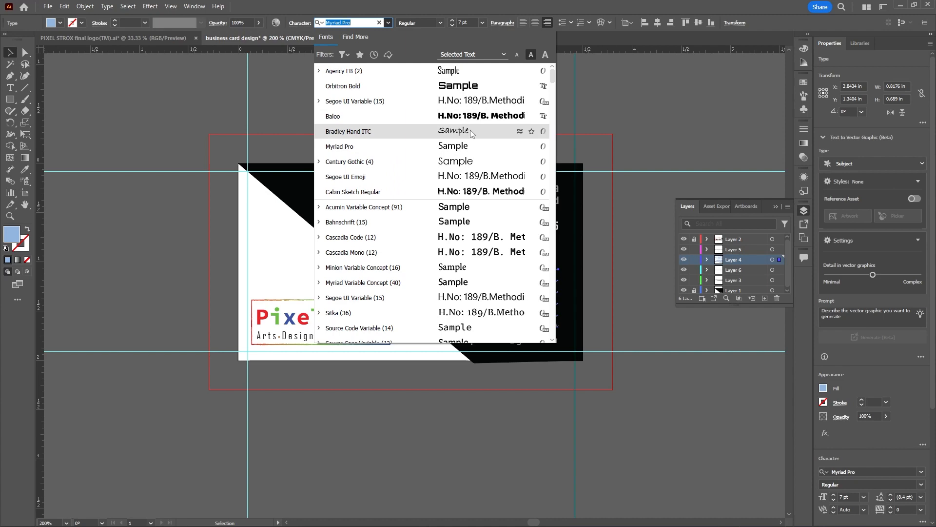
pyautogui.scroll(-5, 471, 130)
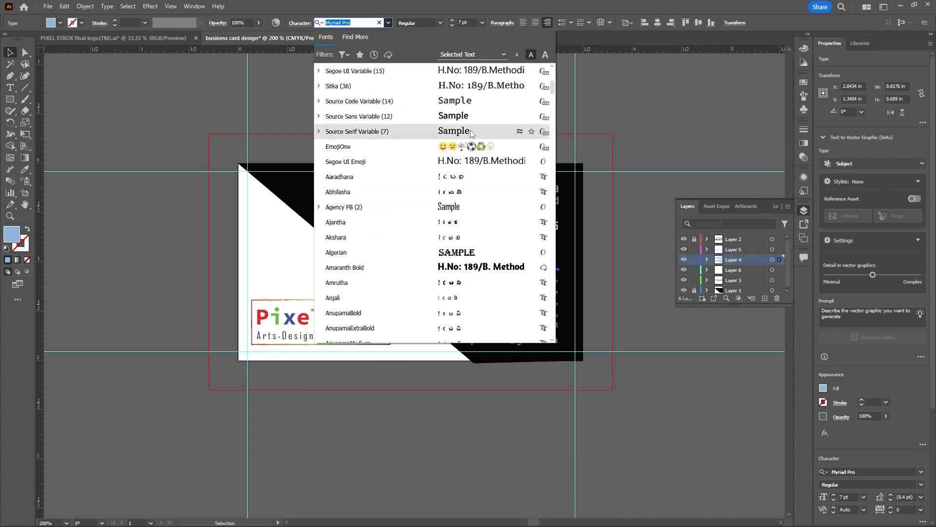
pyautogui.scroll(-3, 471, 129)
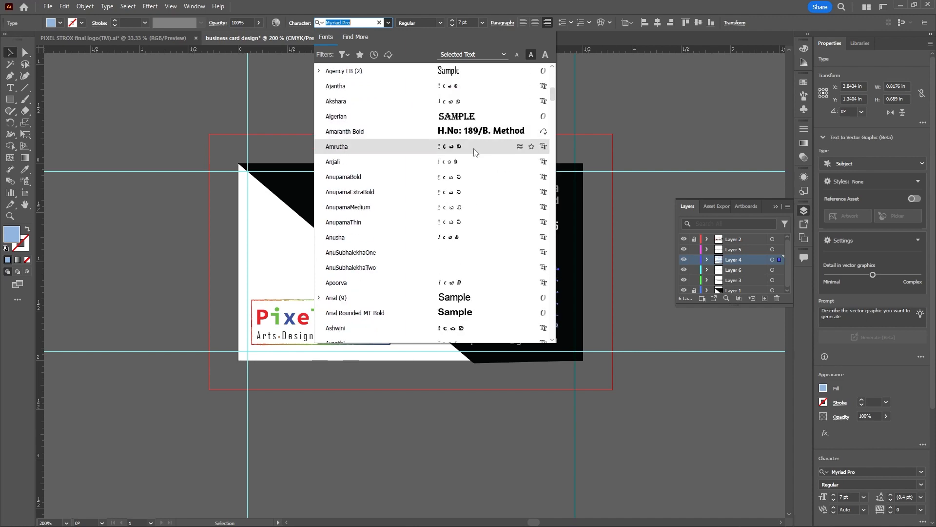
pyautogui.scroll(4, 473, 149)
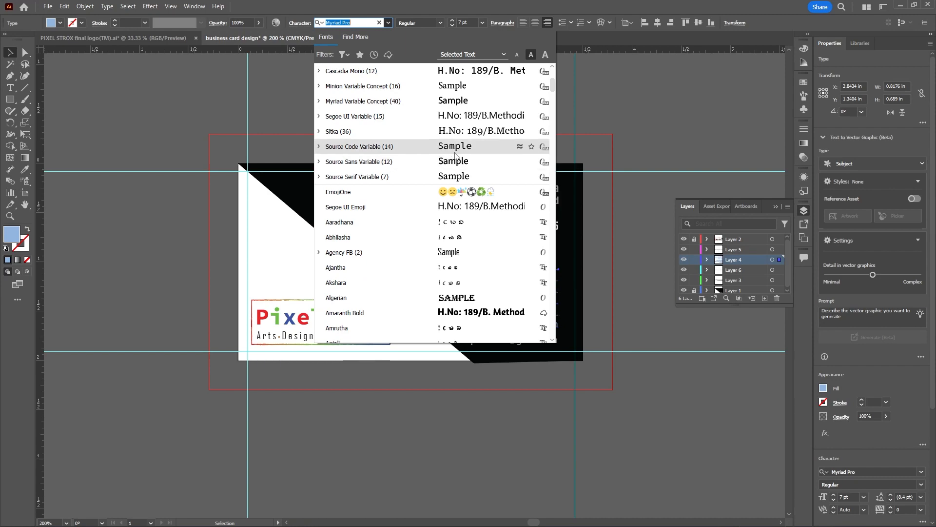
pyautogui.scroll(3, 454, 156)
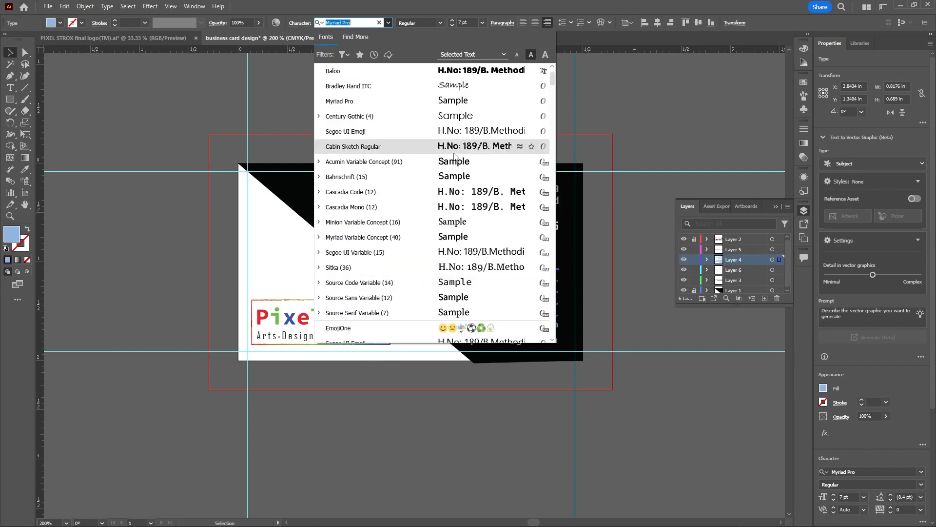
pyautogui.scroll(1, 454, 156)
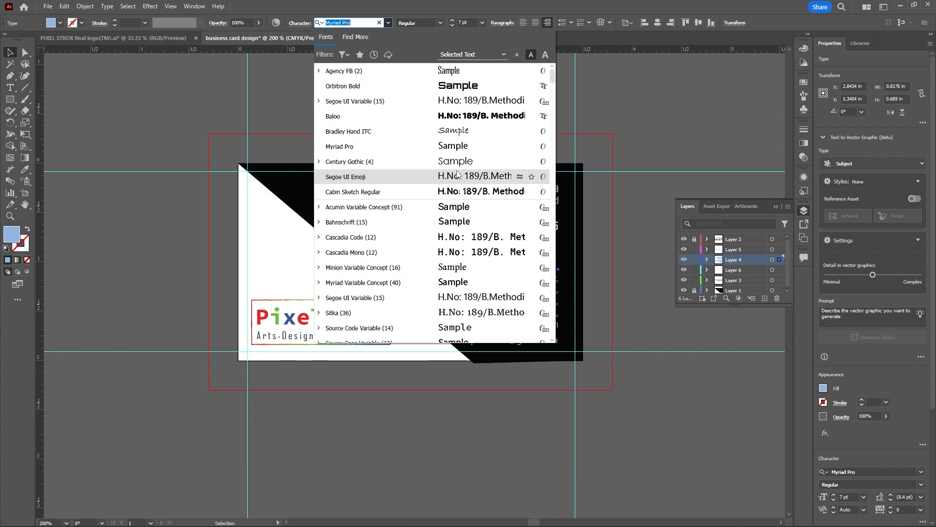
pyautogui.scroll(-15, 457, 173)
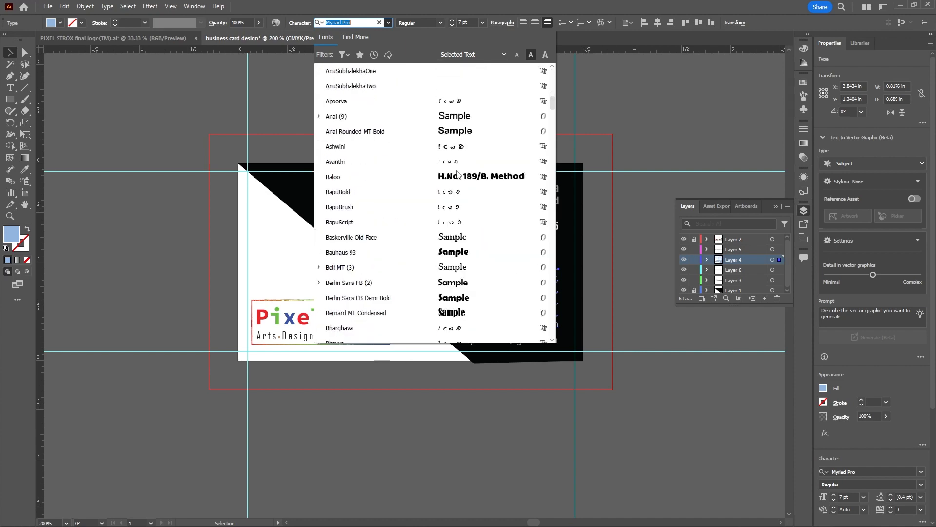
pyautogui.scroll(-12, 457, 173)
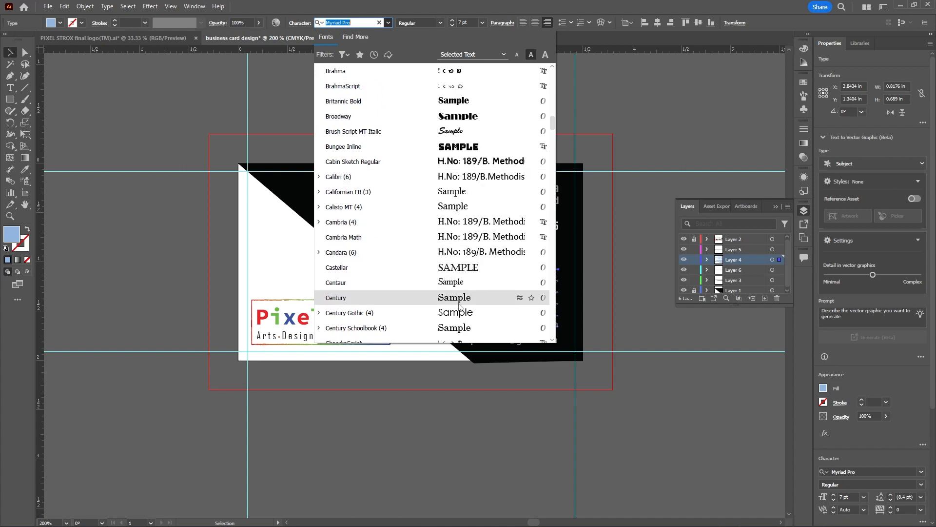
pyautogui.scroll(-1, 473, 278)
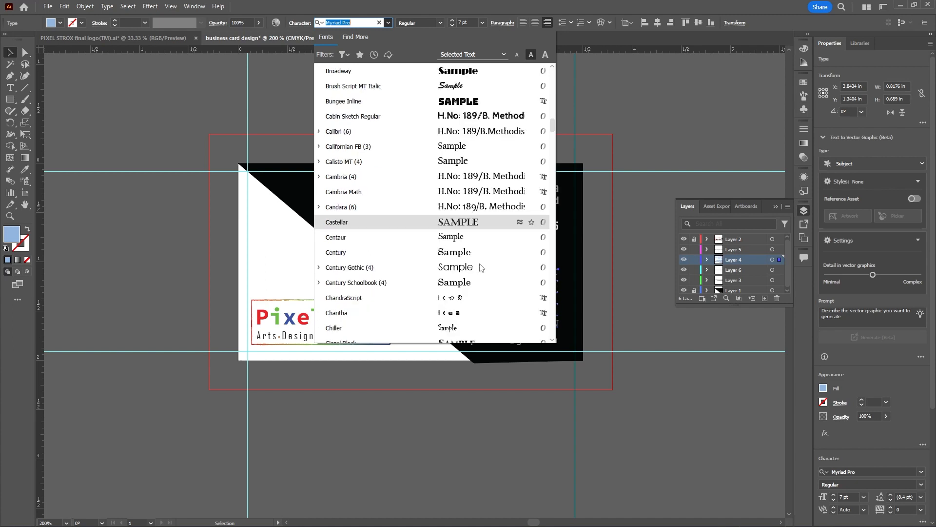
pyautogui.scroll(-2, 479, 267)
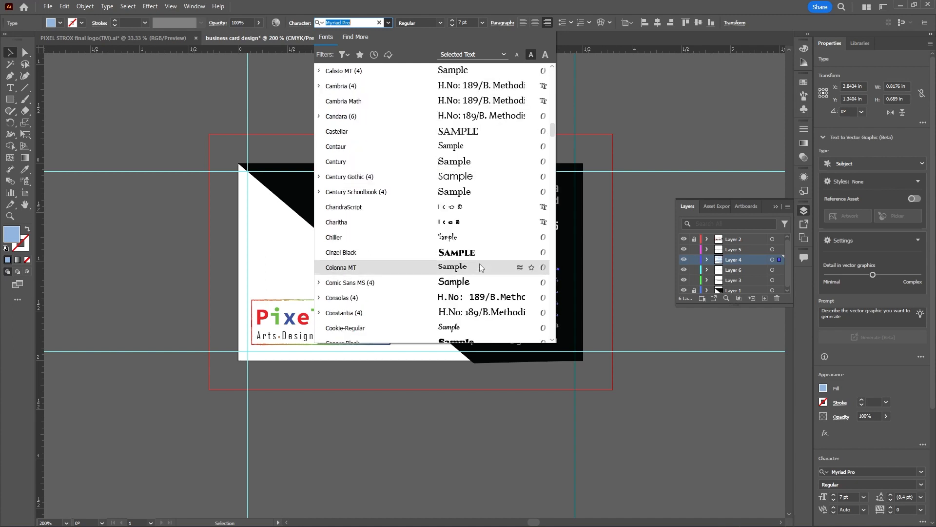
pyautogui.scroll(-2, 480, 264)
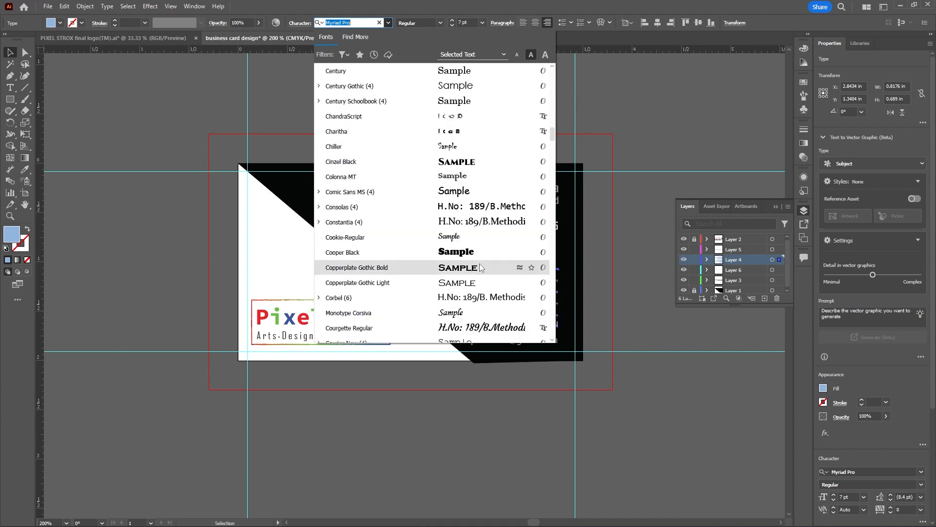
pyautogui.scroll(-4, 481, 267)
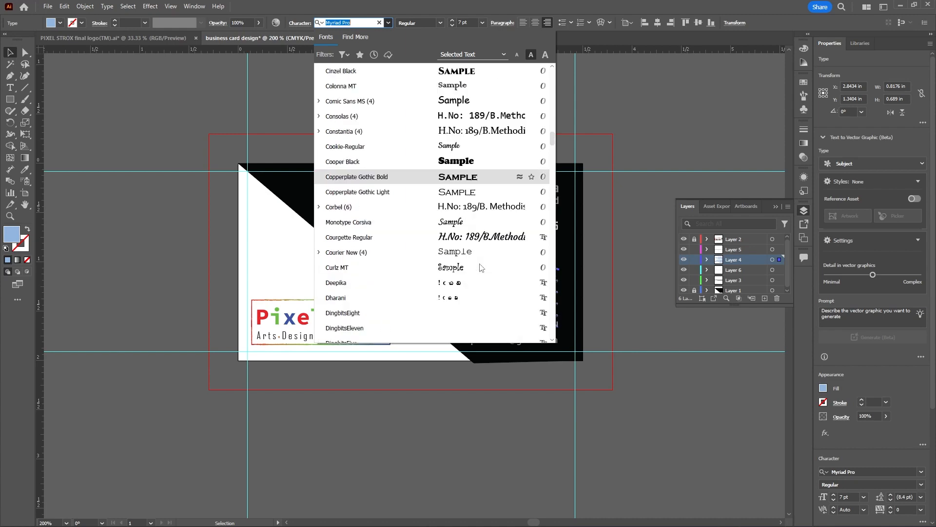
pyautogui.scroll(-5, 480, 267)
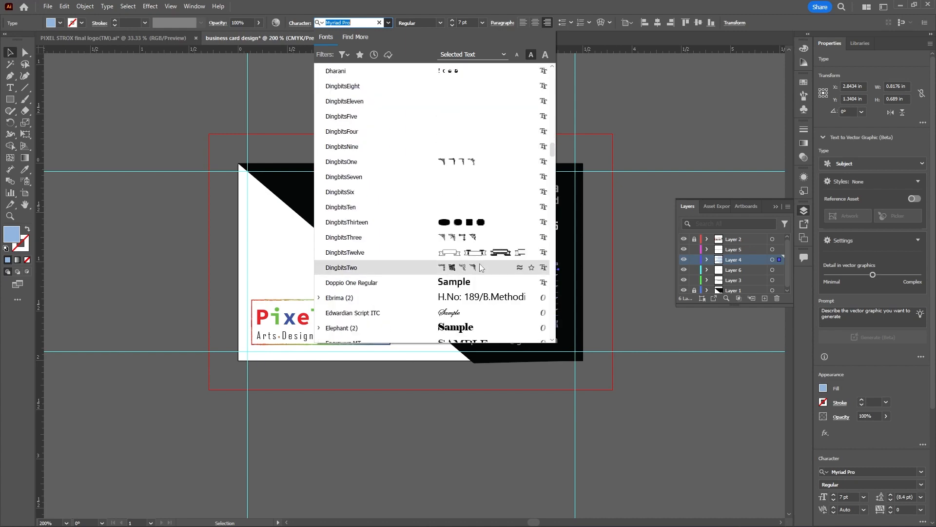
pyautogui.scroll(-2, 481, 267)
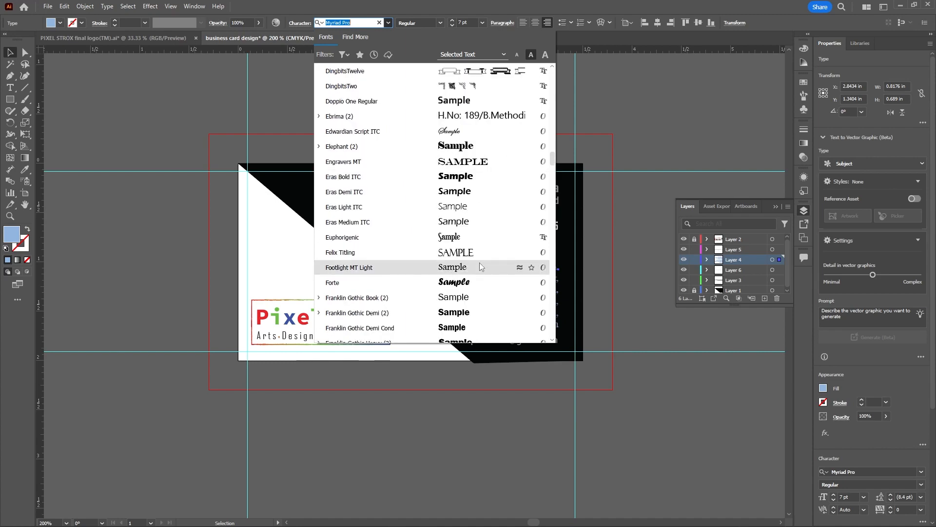
pyautogui.scroll(-3, 480, 267)
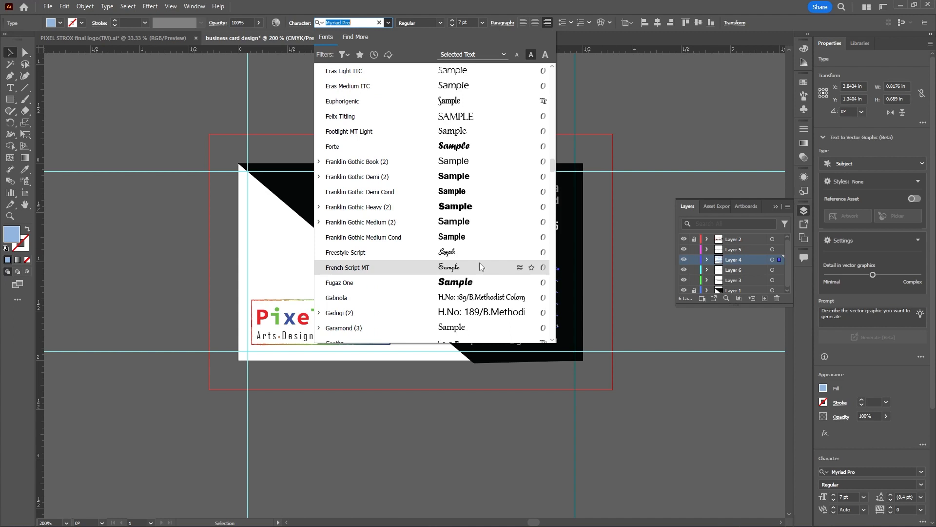
pyautogui.scroll(-4, 479, 266)
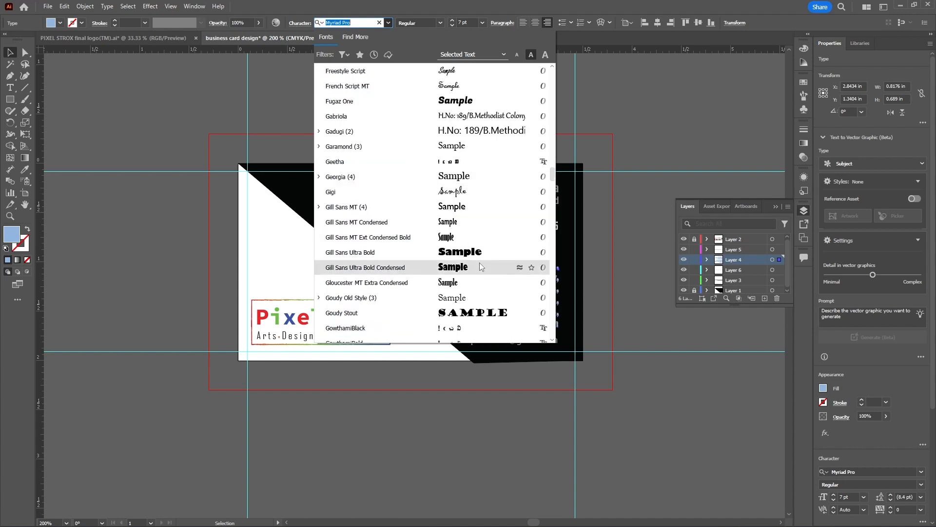
pyautogui.click(467, 299)
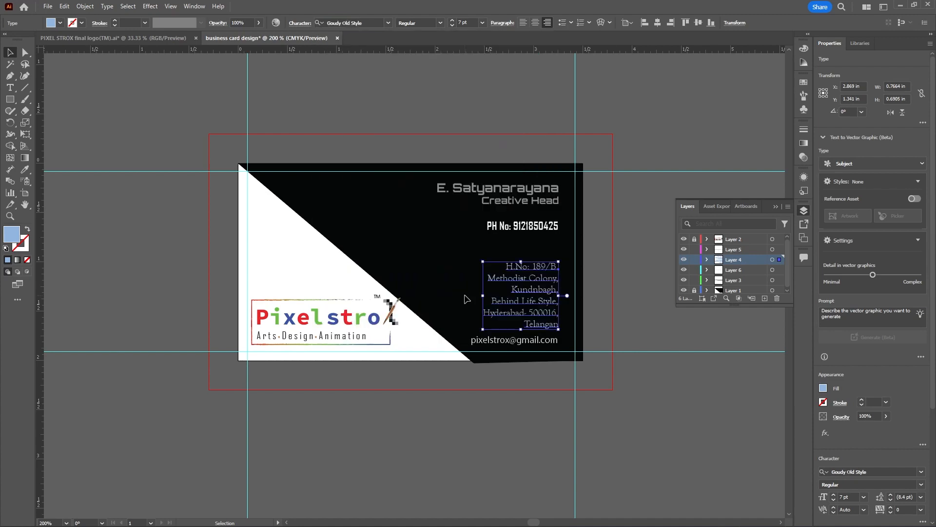
# Set the address block's font to Cambria Math and deselect it
pyautogui.click(385, 24)
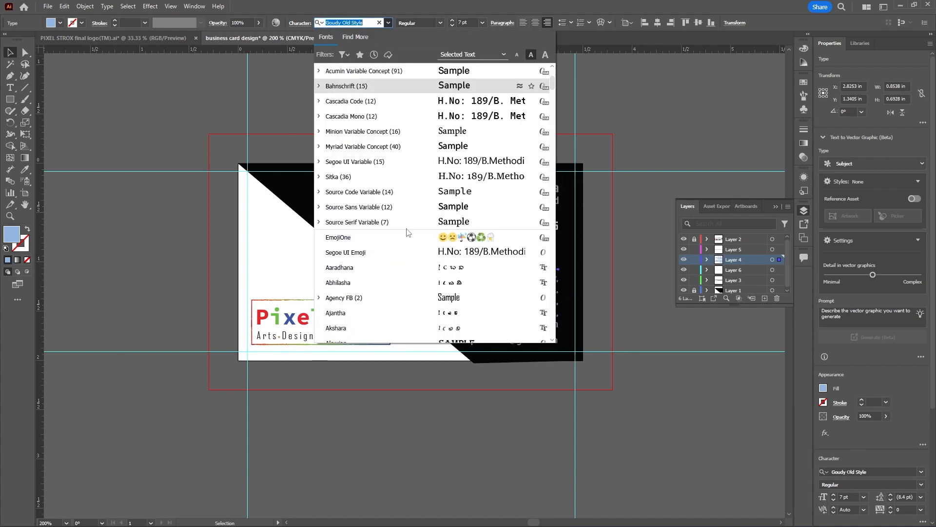
pyautogui.scroll(-10, 409, 232)
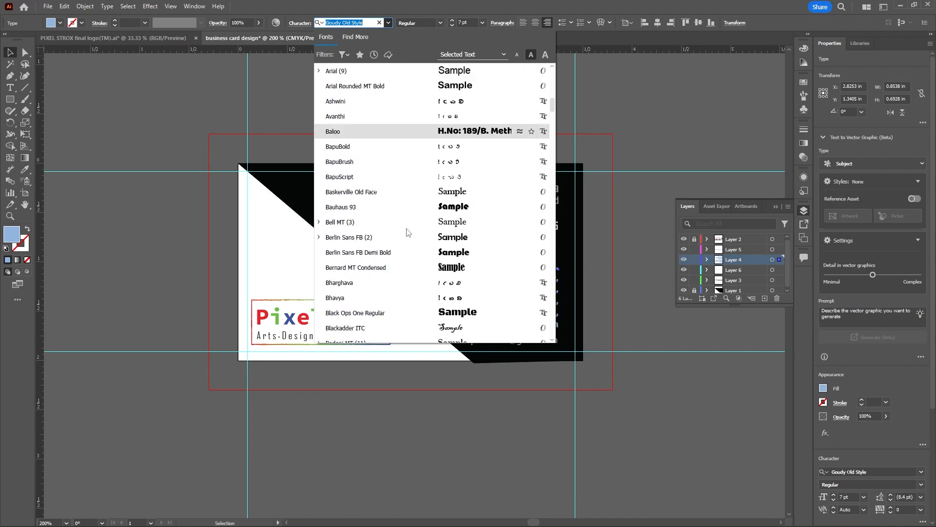
pyautogui.scroll(-8, 408, 232)
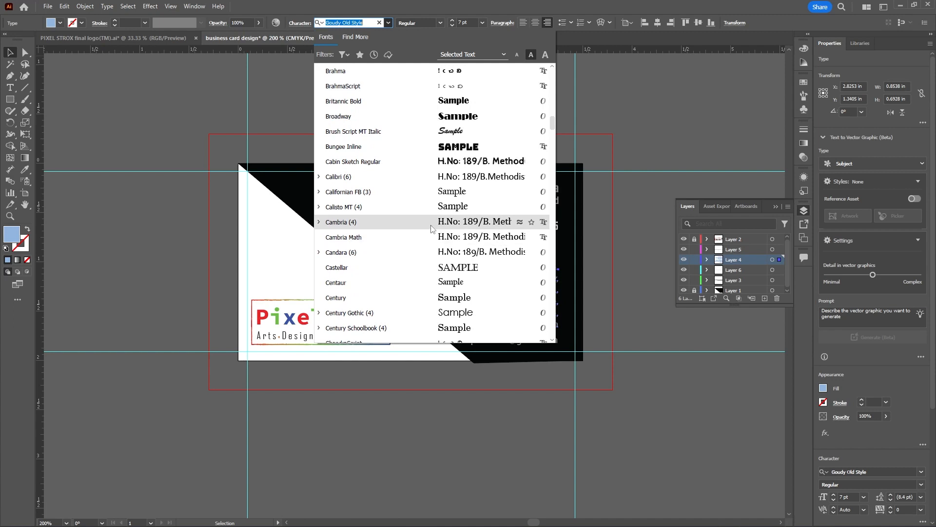
pyautogui.click(493, 237)
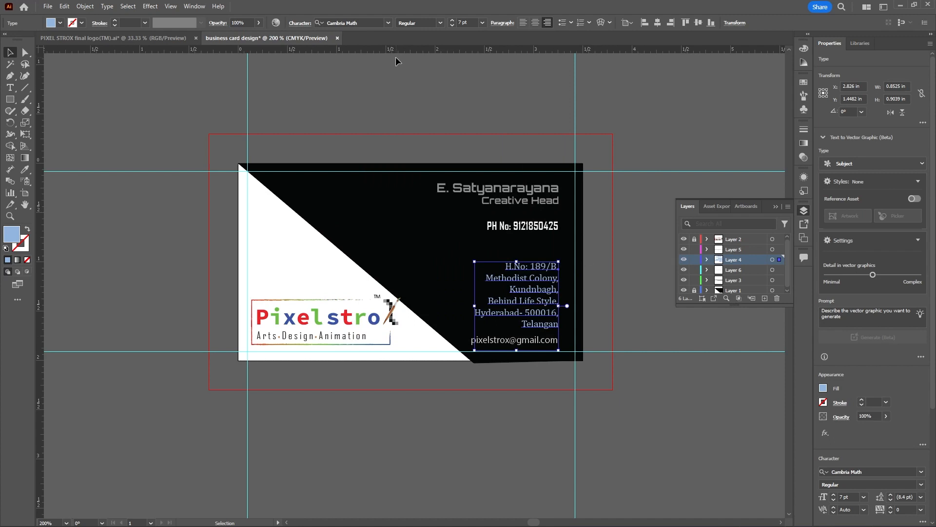
pyautogui.click(639, 158)
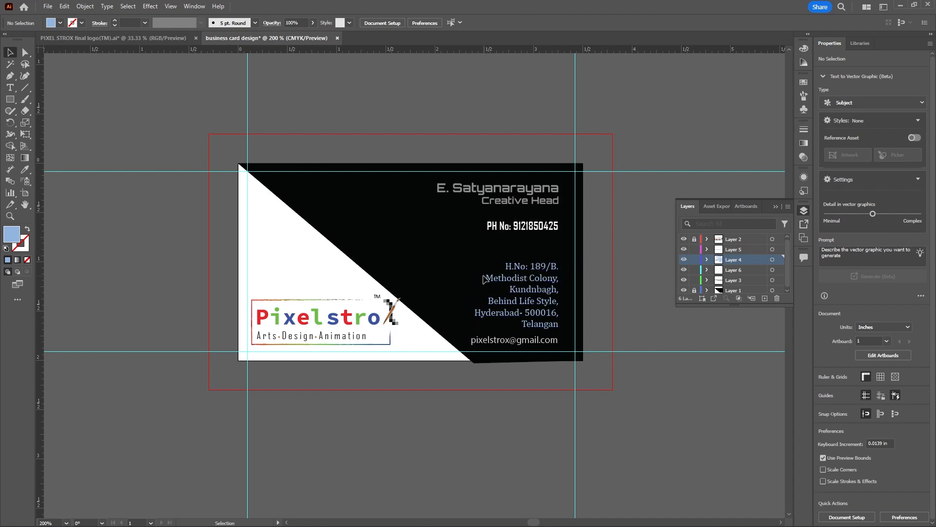
# Examine the address and e-mail lettering on the card both close up and at 100% zoom
pyautogui.scroll(-2, 477, 251)
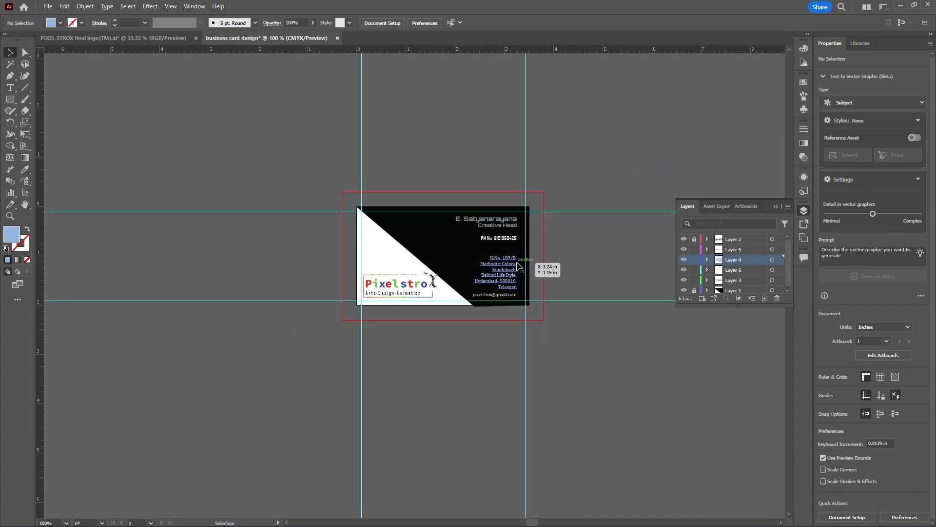
pyautogui.scroll(2, 518, 263)
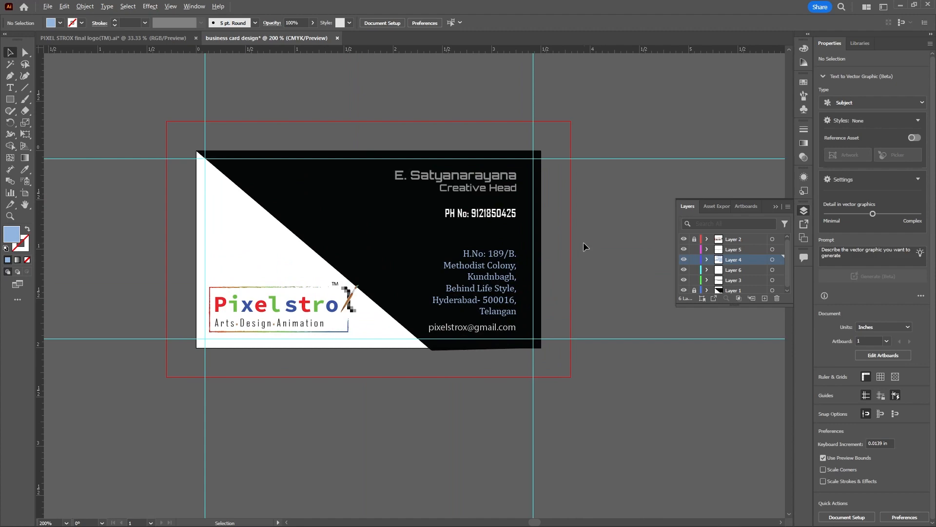
pyautogui.scroll(-2, 571, 236)
pyautogui.scroll(2, 534, 290)
pyautogui.scroll(4, 532, 288)
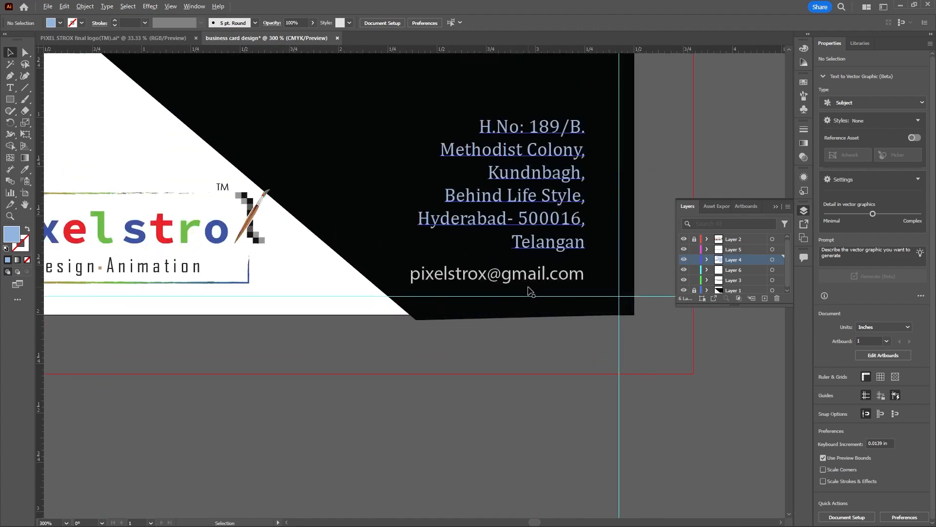
pyautogui.click(533, 280)
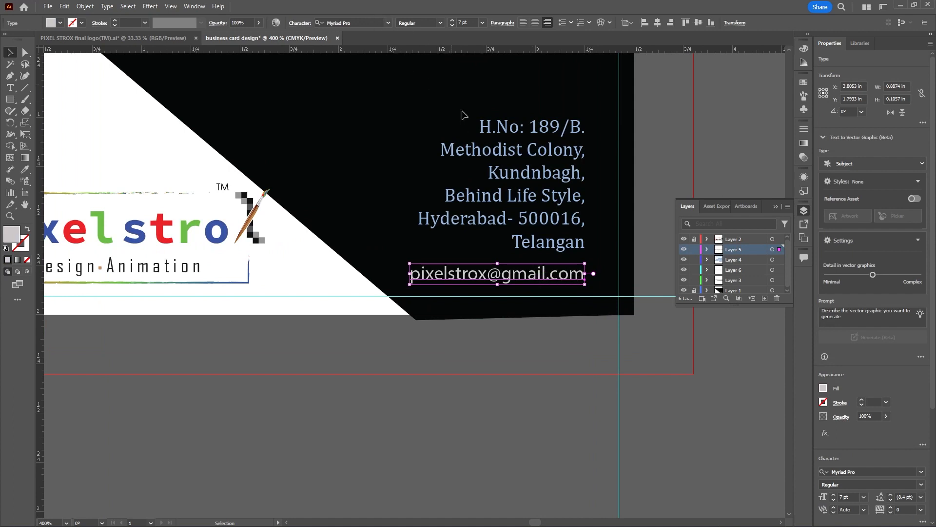
pyautogui.scroll(-4, 499, 246)
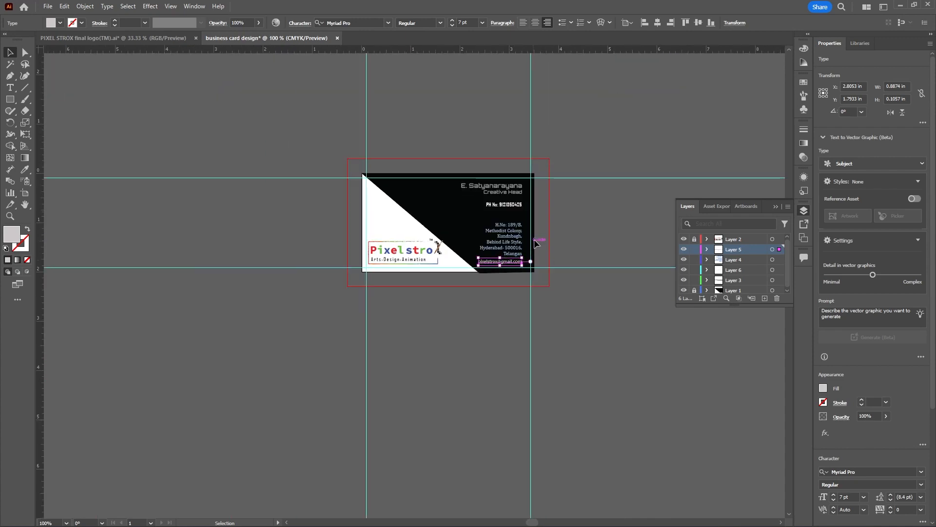
pyautogui.click(552, 233)
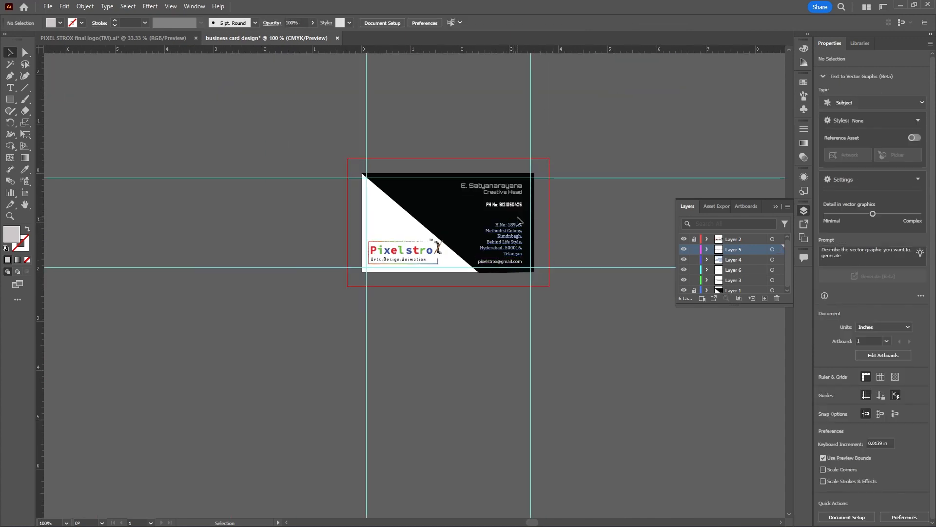
# Keep Agency FB for the phone number line on Layer 6, change its style to Regular and deselect it
pyautogui.scroll(2, 518, 220)
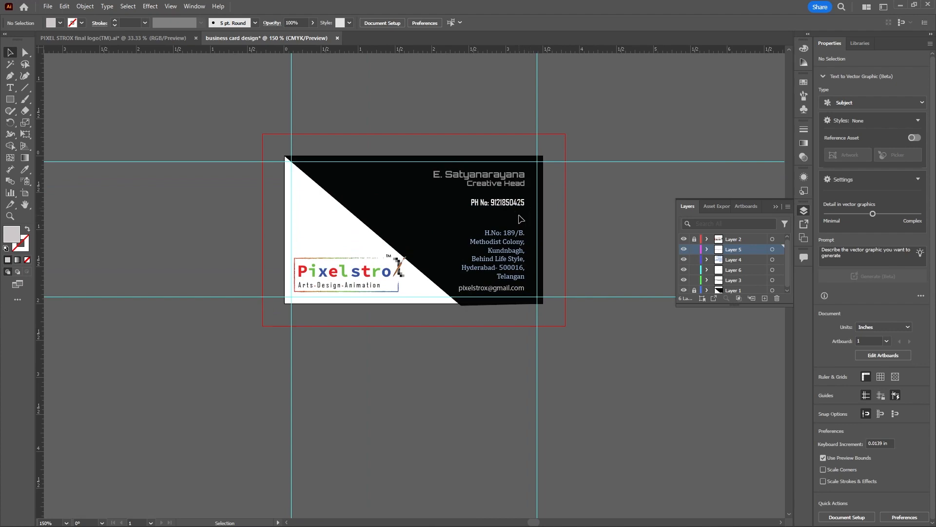
pyautogui.scroll(3, 539, 204)
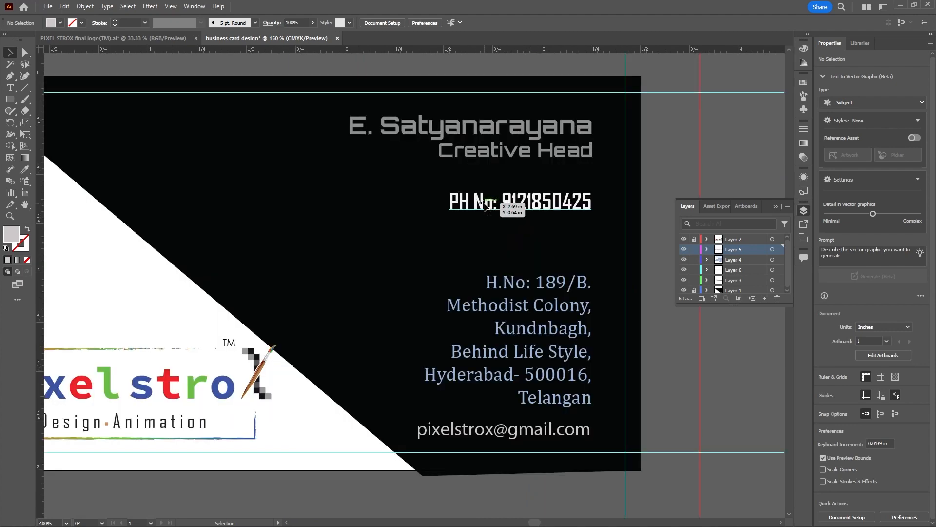
pyautogui.click(537, 204)
pyautogui.scroll(-2, 614, 218)
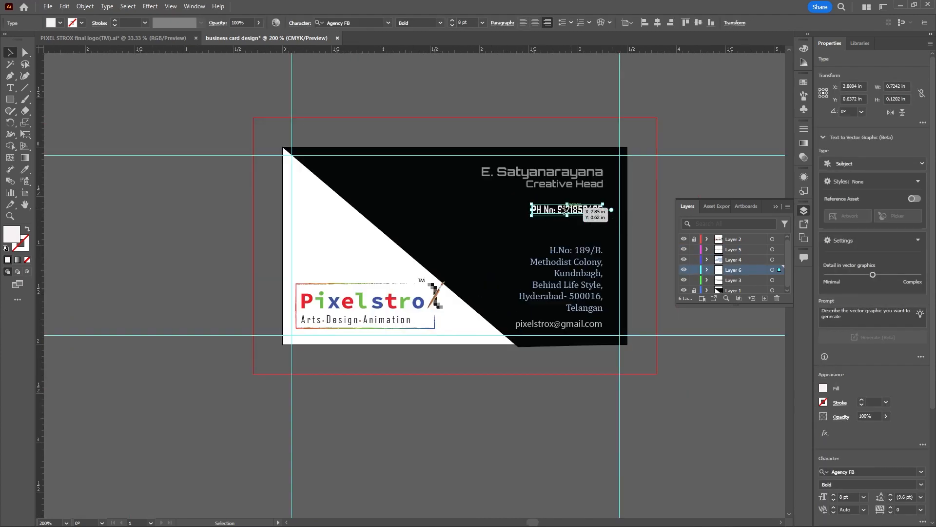
pyautogui.scroll(1, 508, 203)
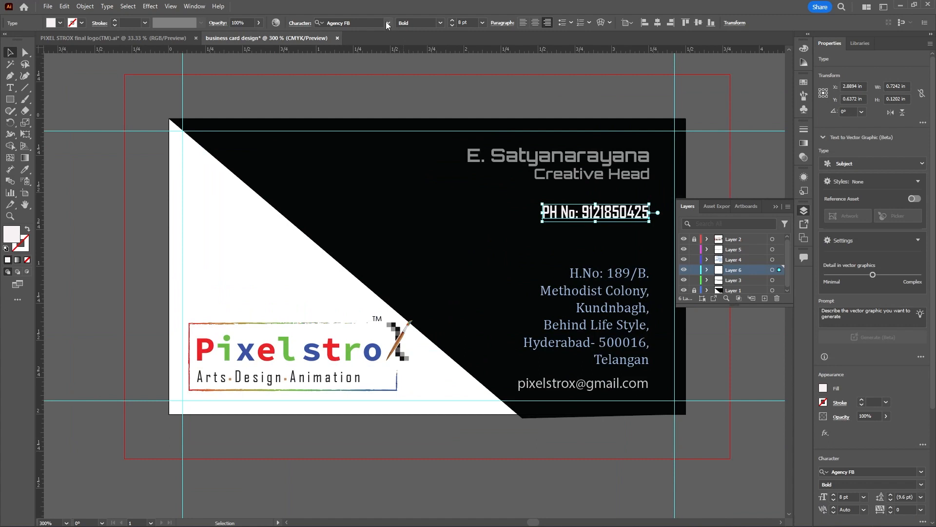
pyautogui.click(387, 23)
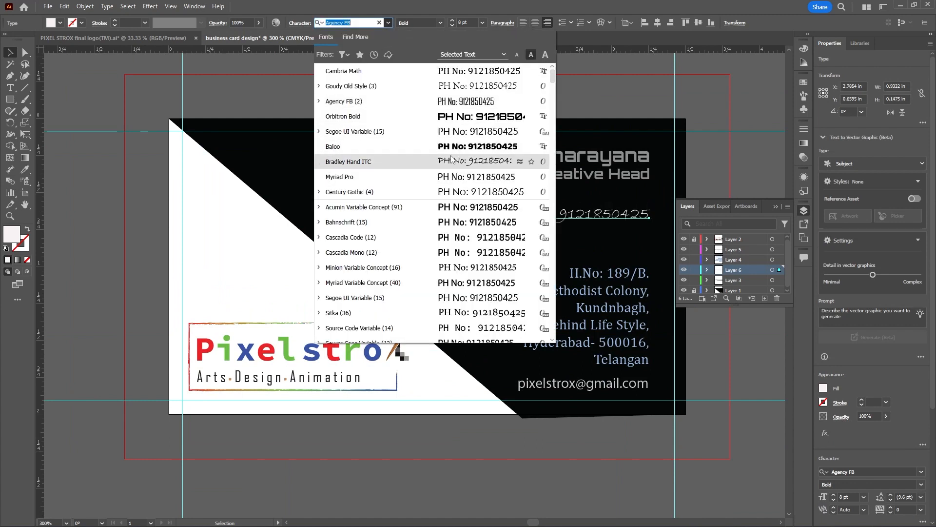
pyautogui.click(465, 103)
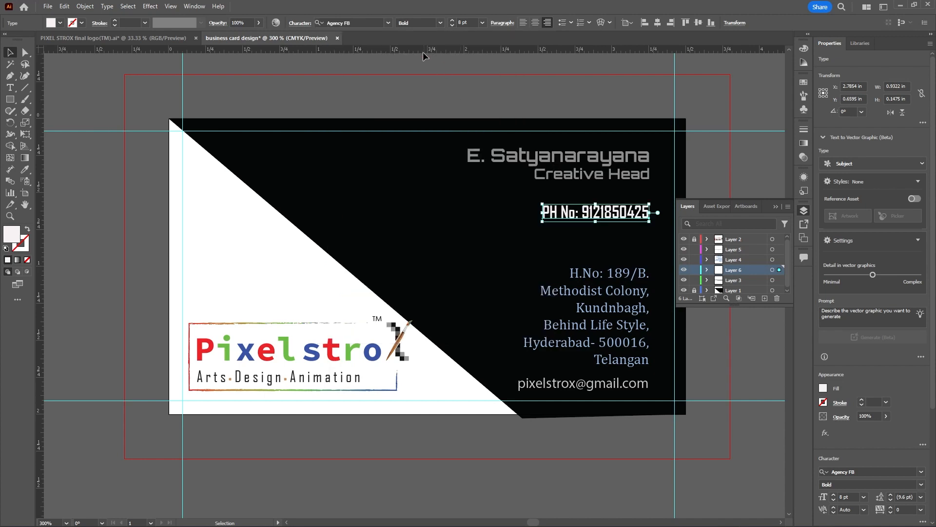
pyautogui.click(441, 24)
pyautogui.click(435, 32)
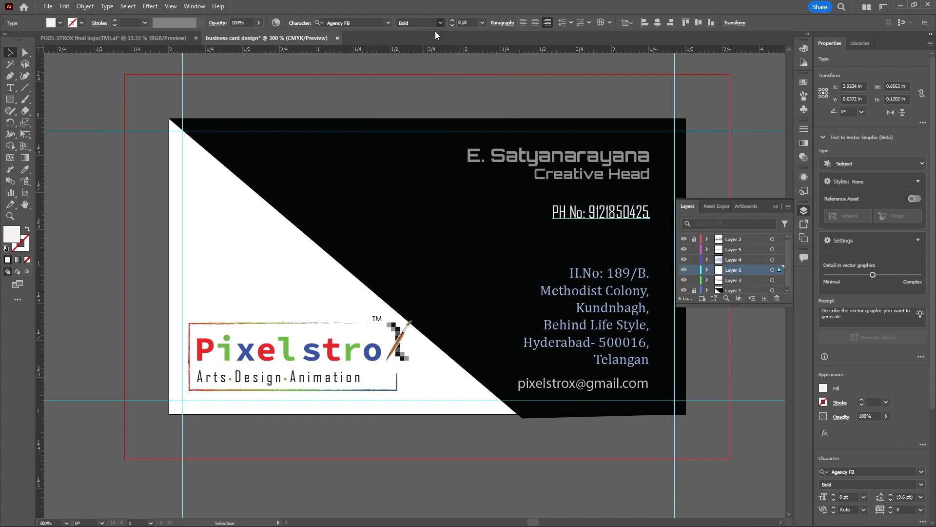
pyautogui.click(432, 182)
# View the card at actual size to check the restyled phone number and address text
pyautogui.scroll(-2, 429, 213)
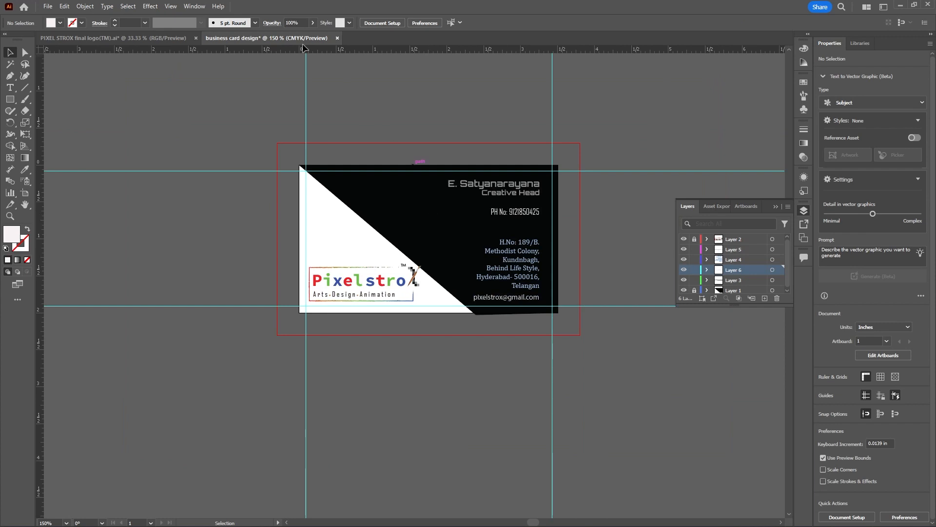
pyautogui.click(170, 7)
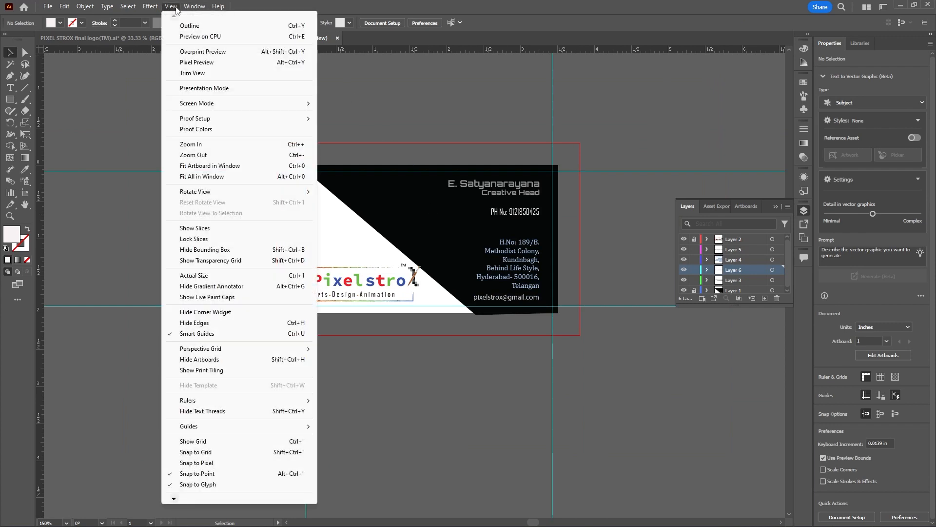
pyautogui.click(219, 276)
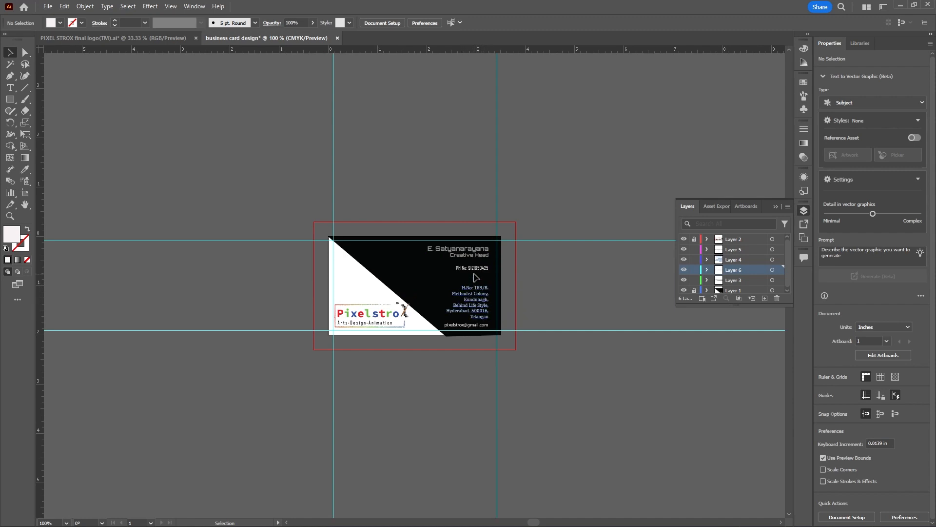
# Set the phone number line's font size to 9 pt and deselect it
pyautogui.scroll(2, 475, 274)
pyautogui.scroll(2, 475, 276)
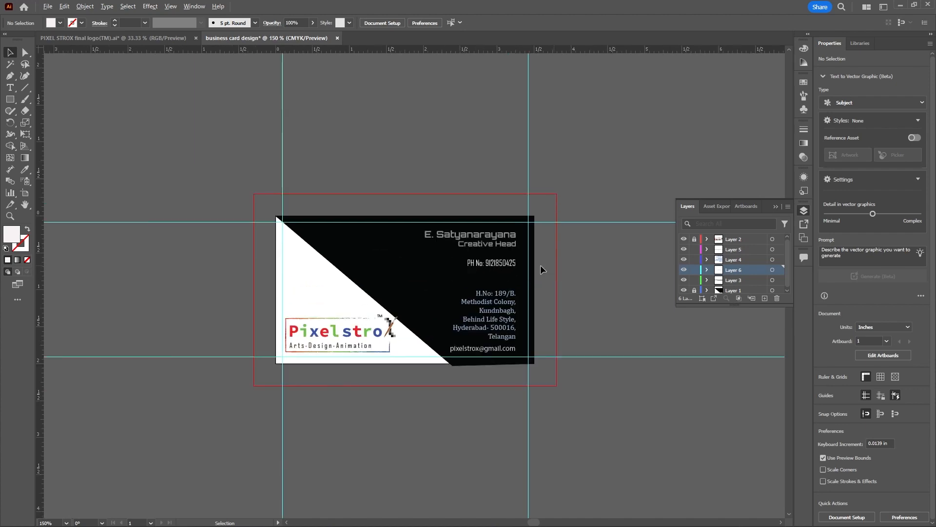
pyautogui.scroll(-6, 556, 248)
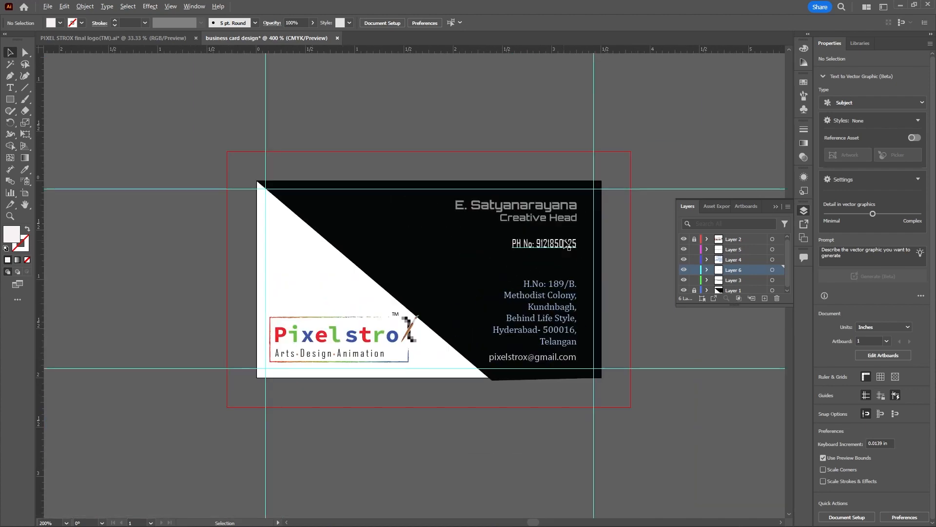
pyautogui.scroll(5, 568, 249)
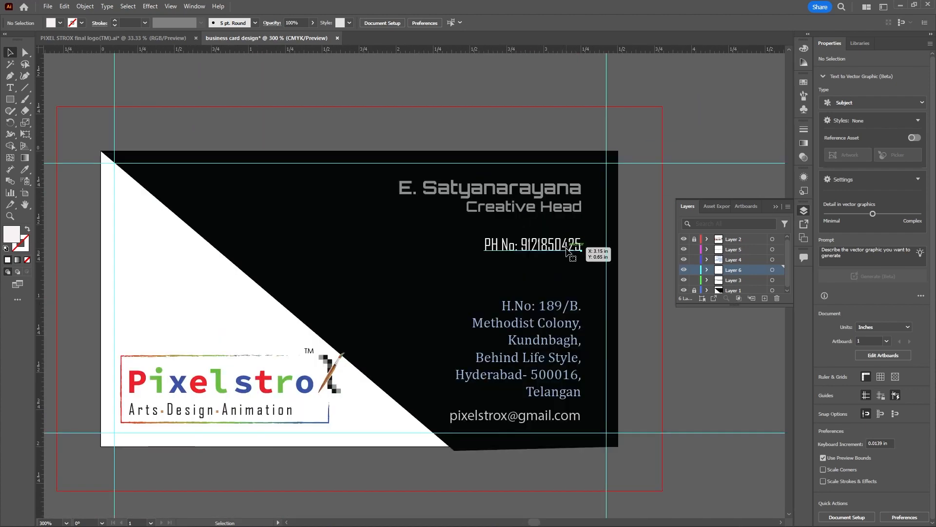
pyautogui.click(568, 249)
pyautogui.click(483, 23)
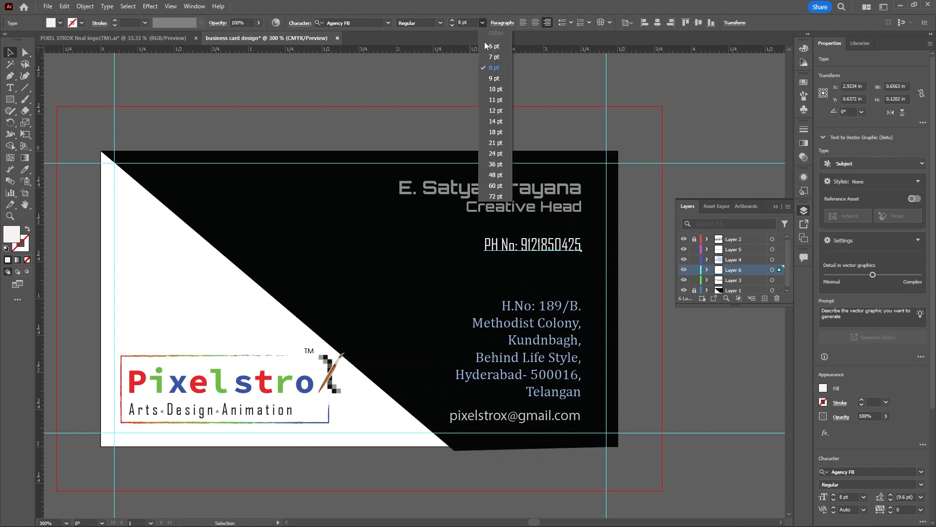
pyautogui.click(494, 71)
pyautogui.scroll(-2, 585, 247)
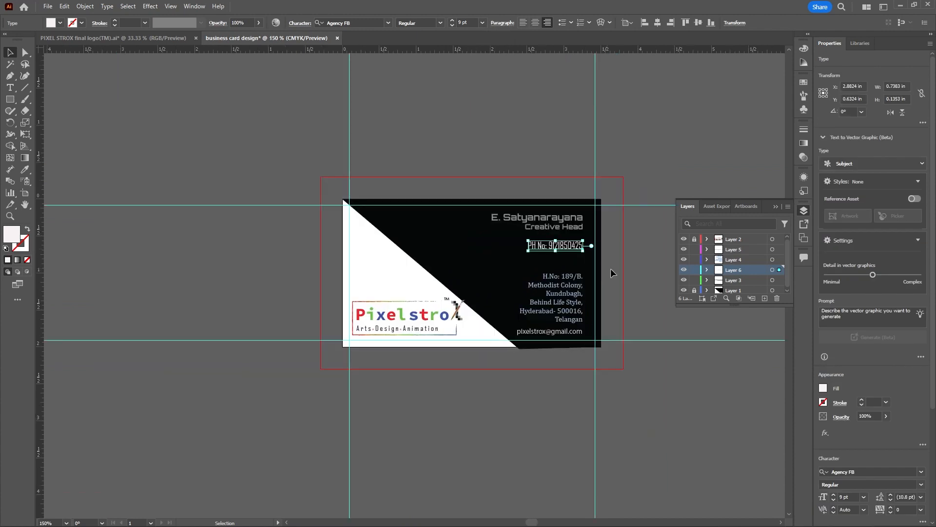
pyautogui.click(617, 268)
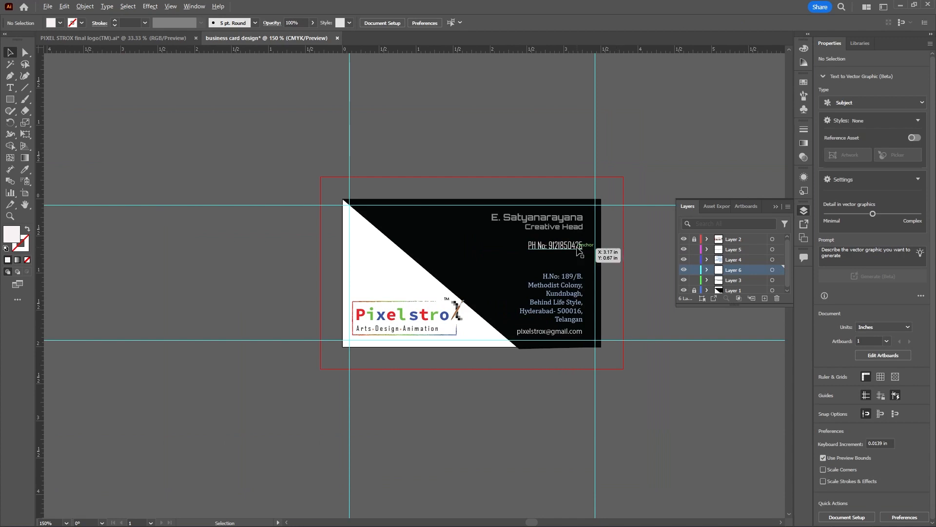
# Apply the red of the logo's letter "t" to the phone number line with the Eyedropper
pyautogui.scroll(1, 580, 250)
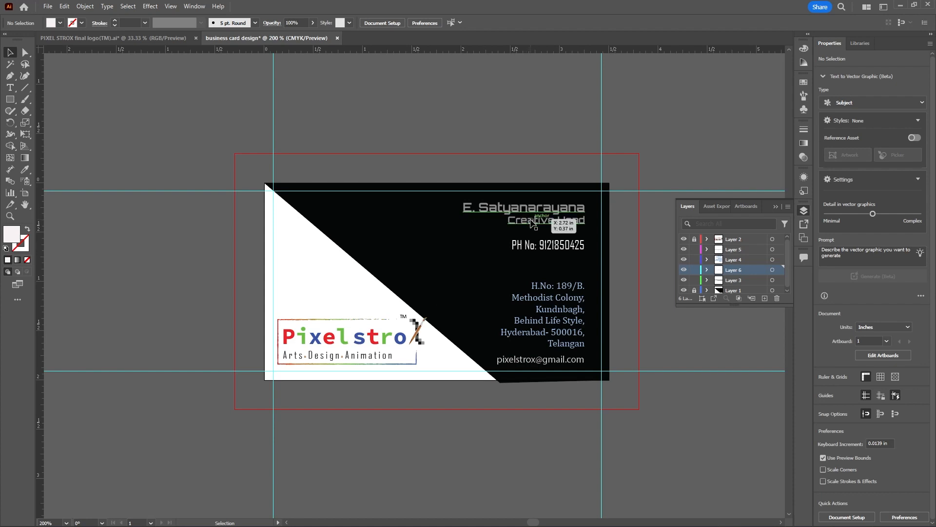
pyautogui.click(547, 247)
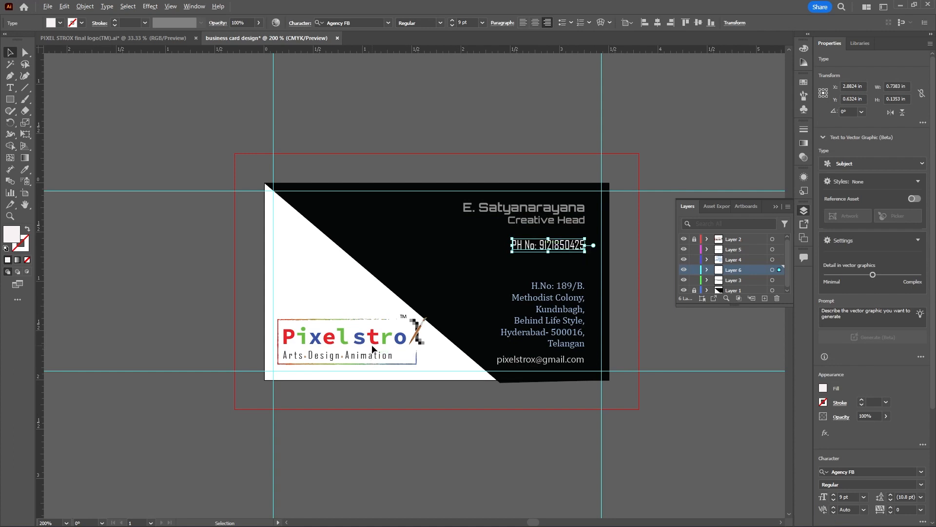
pyautogui.scroll(3, 372, 347)
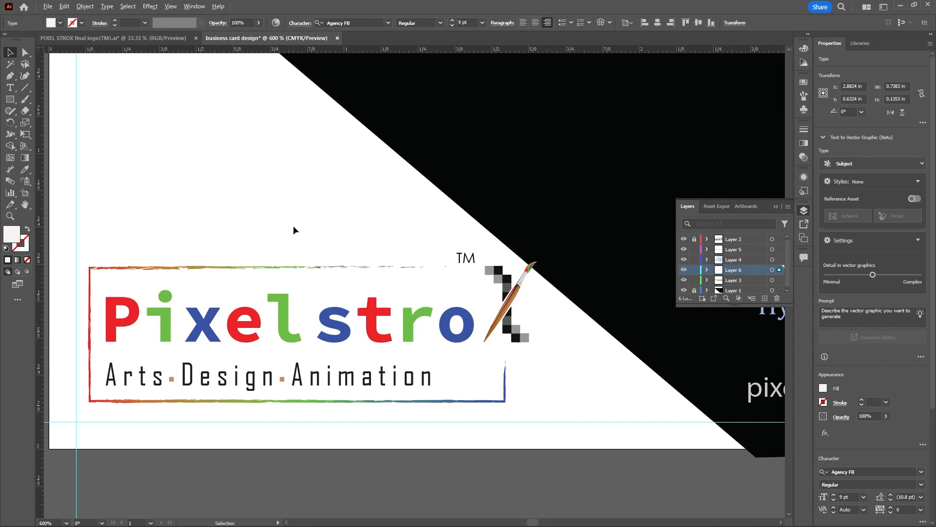
pyautogui.scroll(-2, 293, 225)
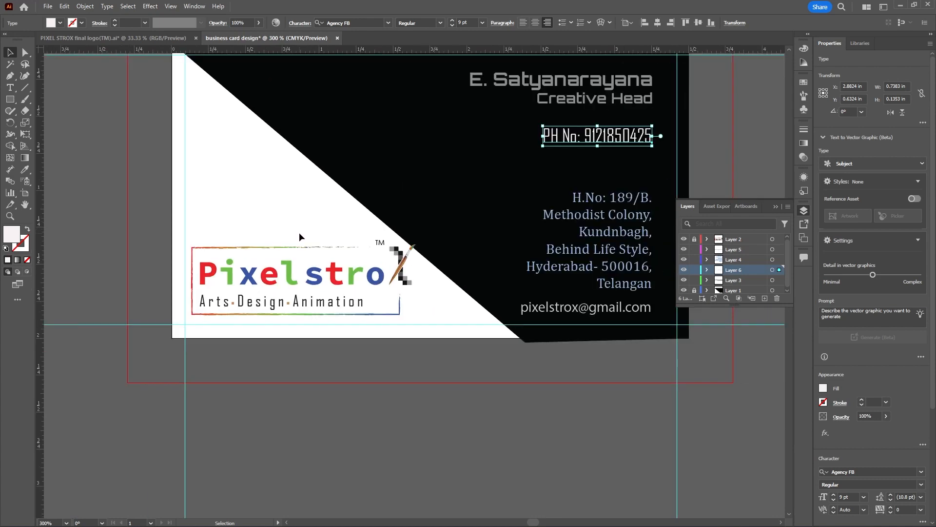
pyautogui.click(300, 232)
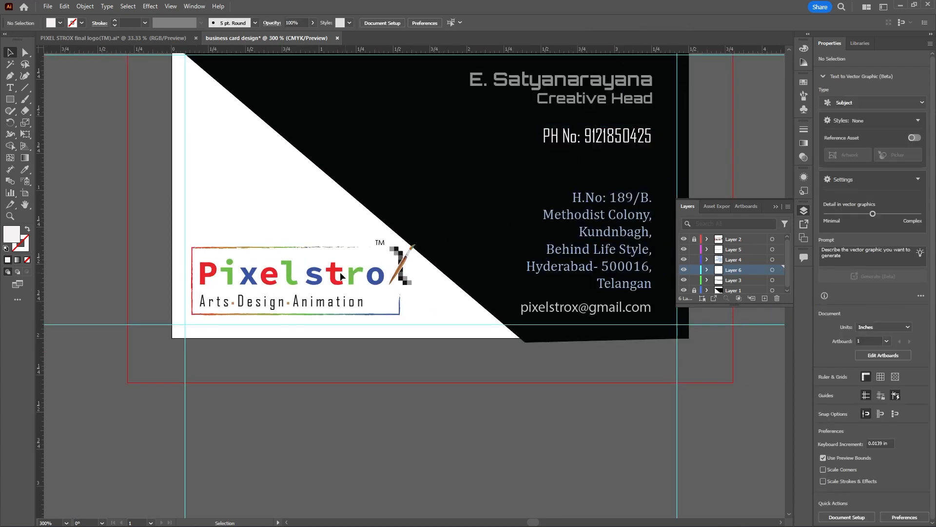
pyautogui.click(566, 146)
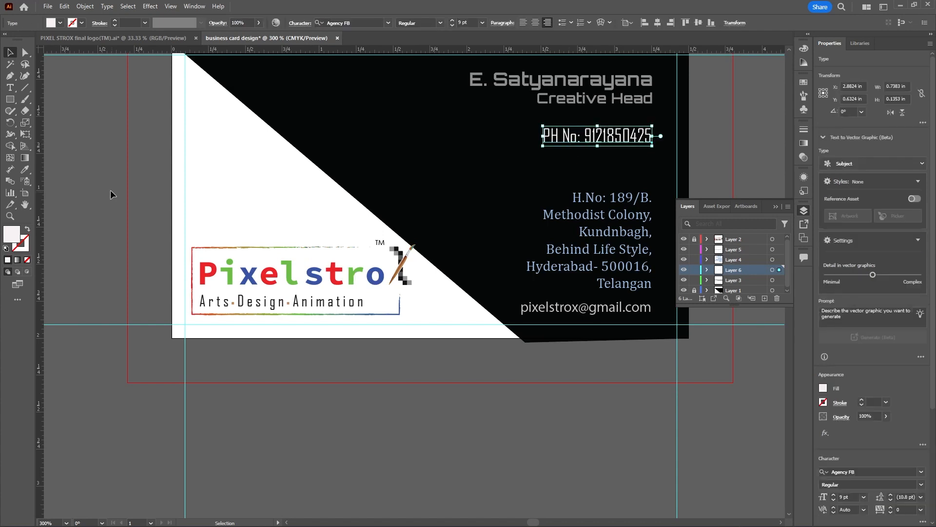
pyautogui.click(25, 169)
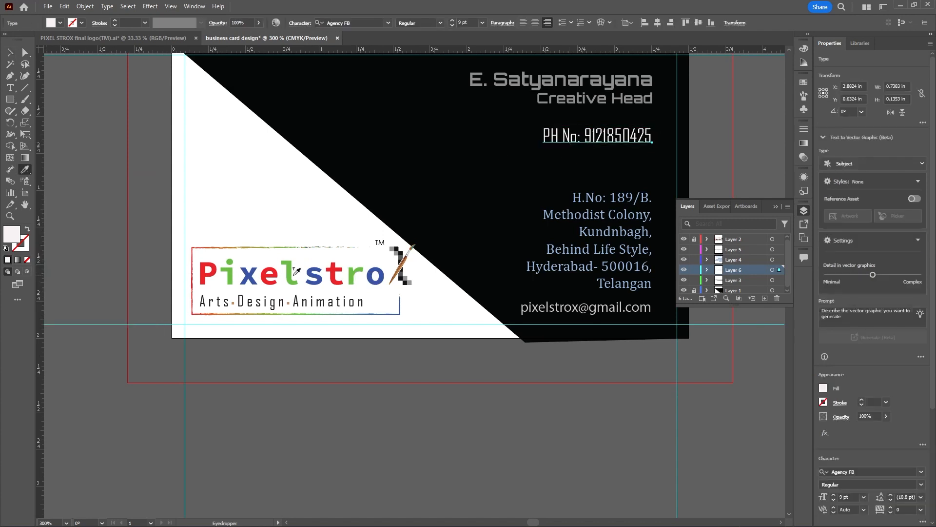
pyautogui.click(333, 272)
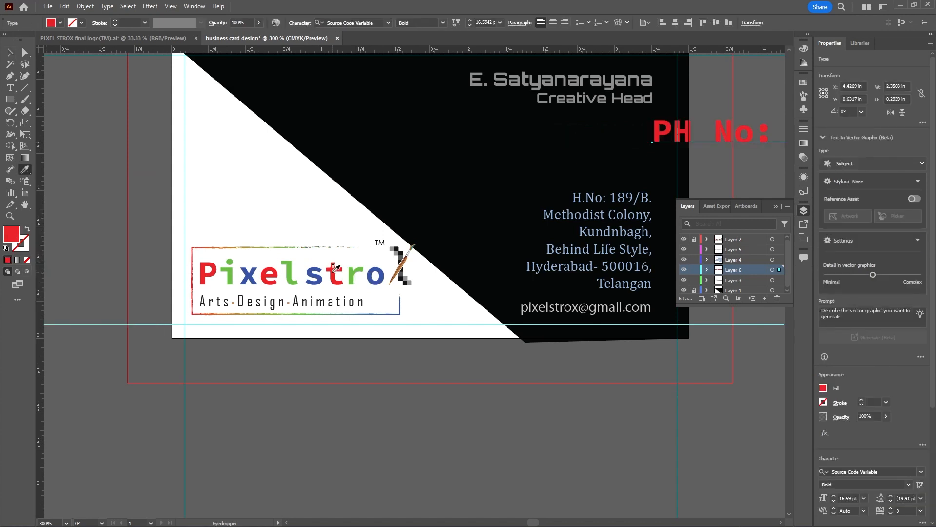
# Set the red phone number line's font back to Agency FB and its size to 9 pt
pyautogui.scroll(-2, 307, 306)
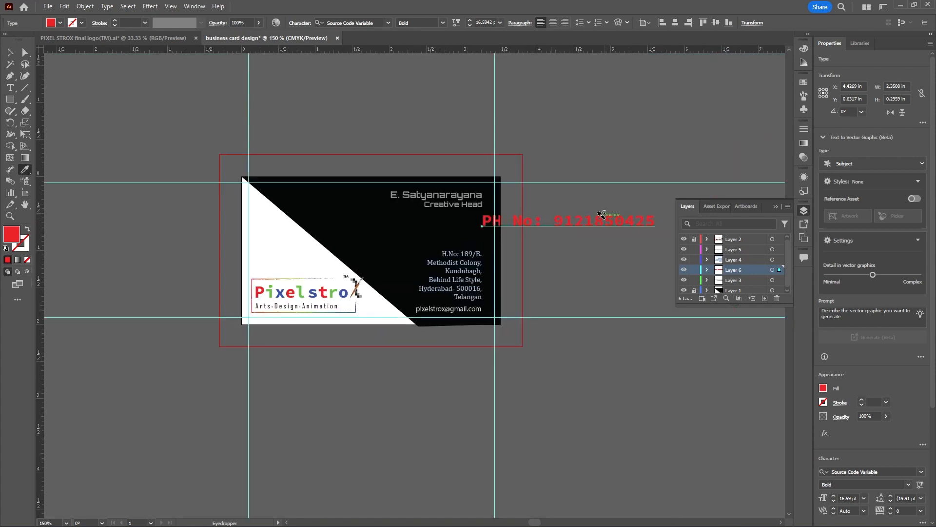
pyautogui.scroll(2, 606, 213)
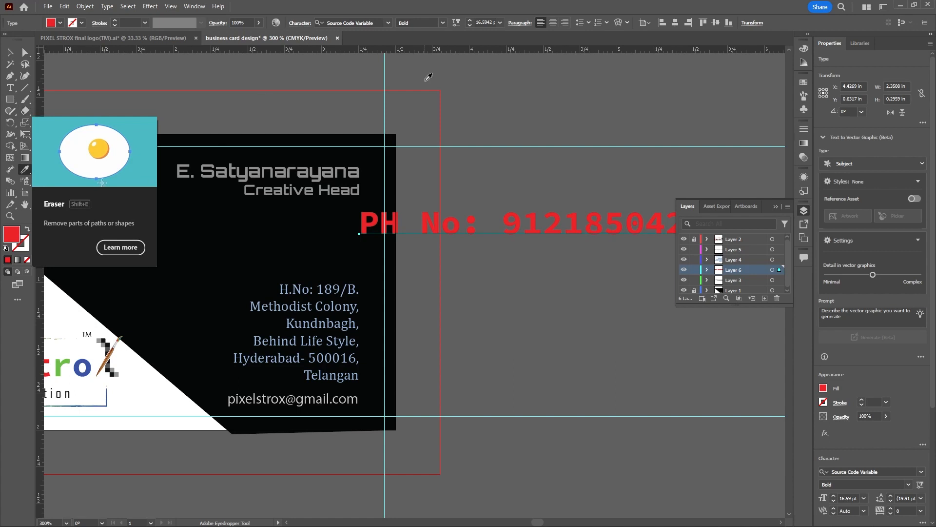
pyautogui.click(388, 23)
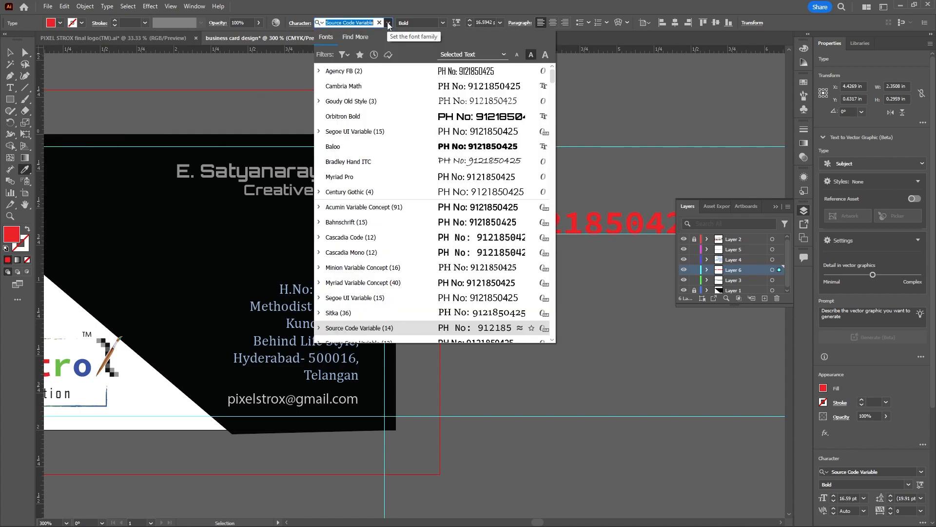
pyautogui.click(451, 73)
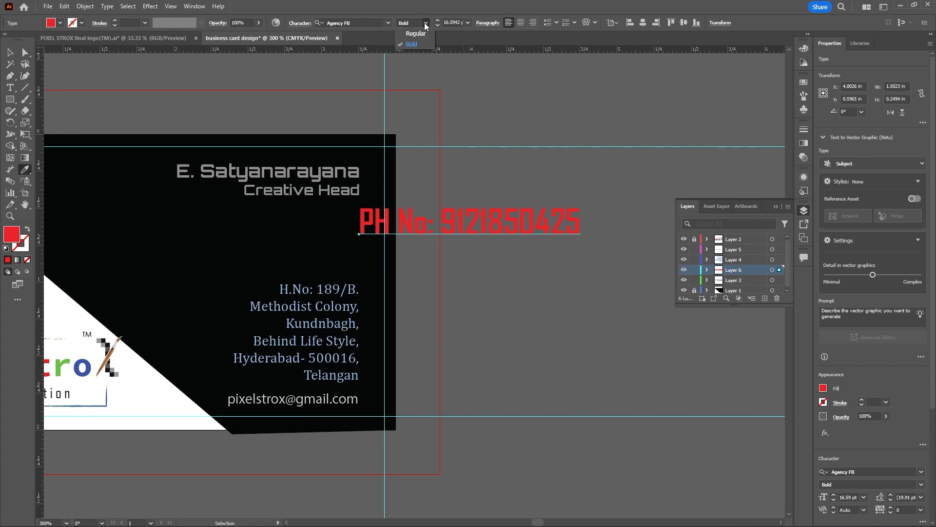
pyautogui.click(467, 22)
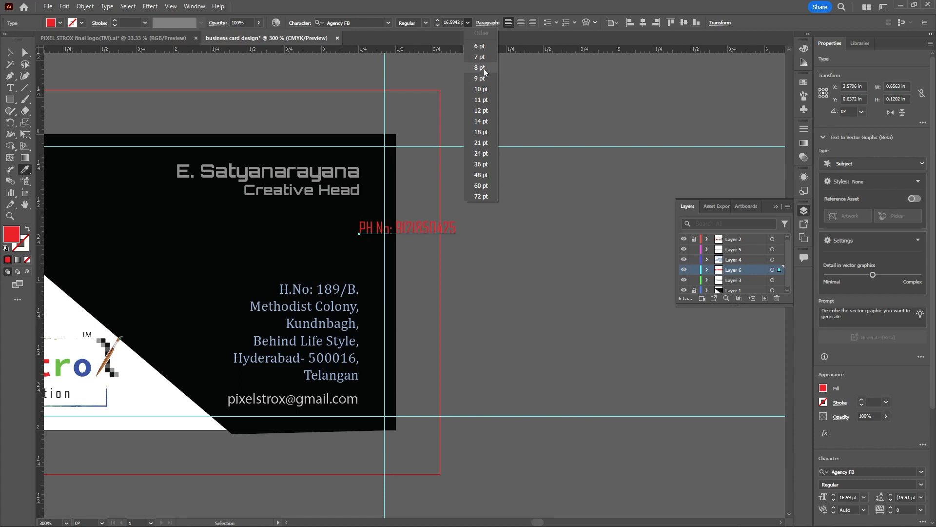
pyautogui.click(481, 78)
pyautogui.scroll(-2, 567, 189)
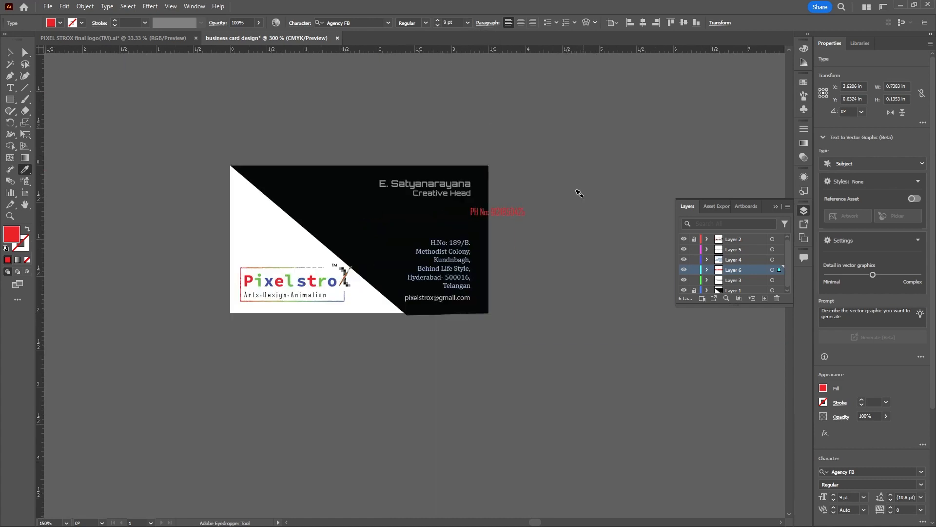
# Move the red phone number line back onto the card between the job title and the address, flush with their right edge, and deselect it
pyautogui.click(11, 51)
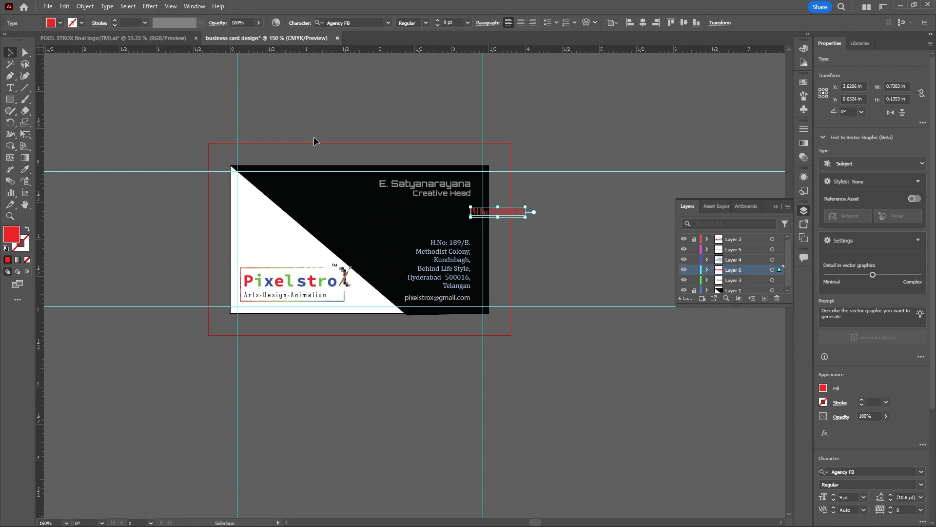
pyautogui.scroll(2, 513, 188)
pyautogui.moveTo(497, 238); pyautogui.dragTo(421, 247)
pyautogui.scroll(-3, 599, 197)
pyautogui.scroll(3, 532, 242)
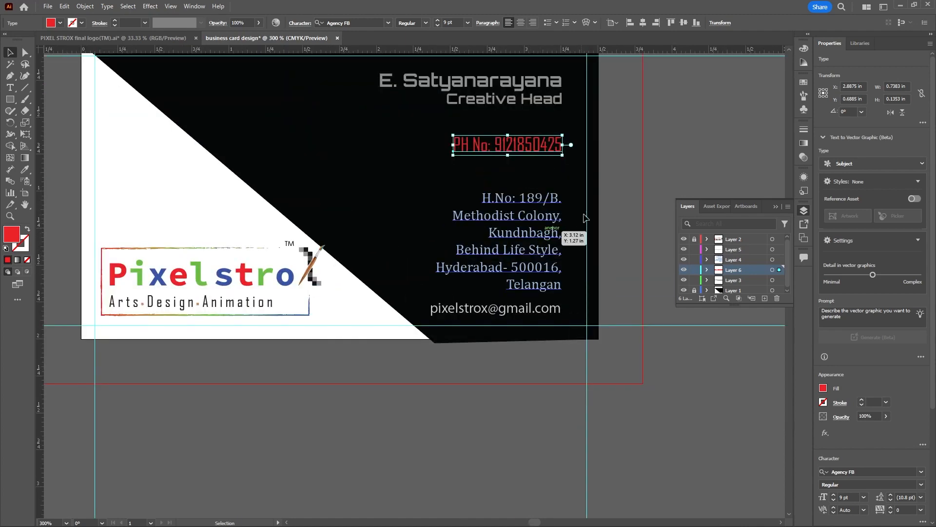
pyautogui.click(609, 210)
pyautogui.scroll(-2, 510, 228)
pyautogui.scroll(2, 507, 226)
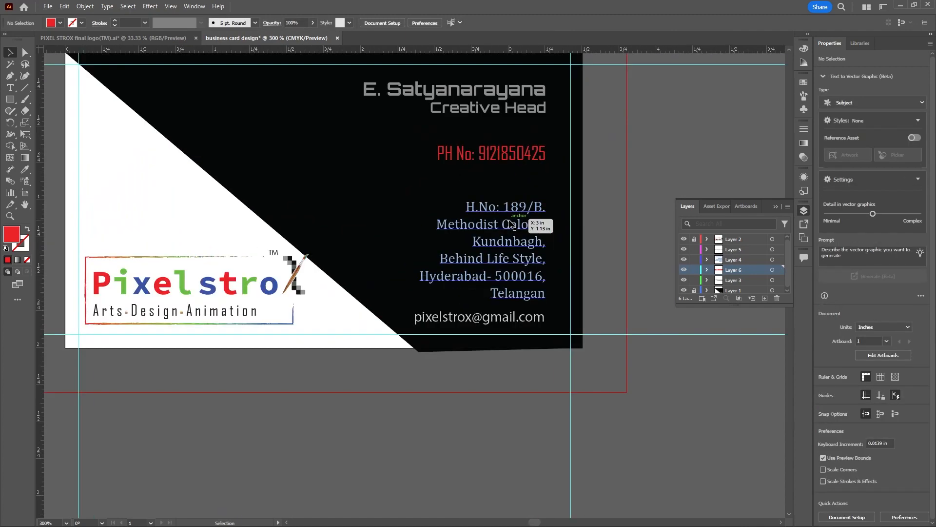
pyautogui.click(519, 210)
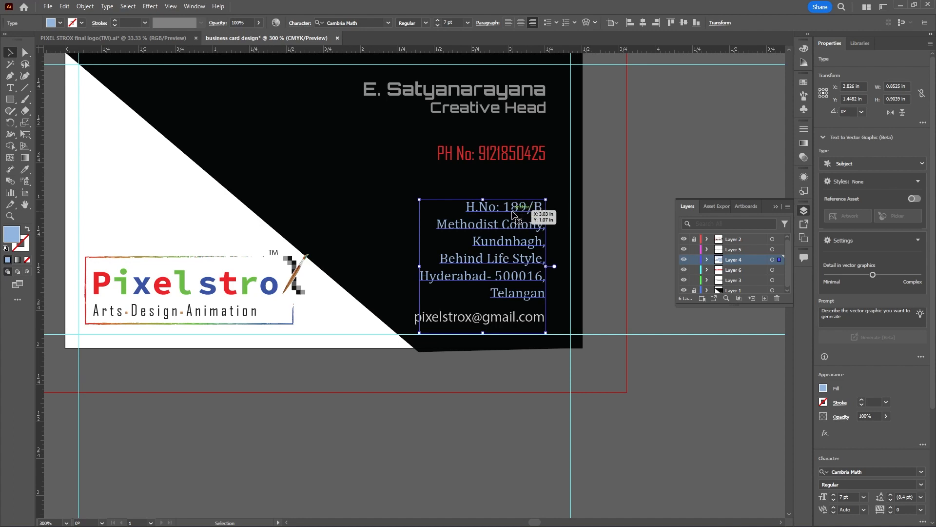
pyautogui.scroll(-2, 502, 247)
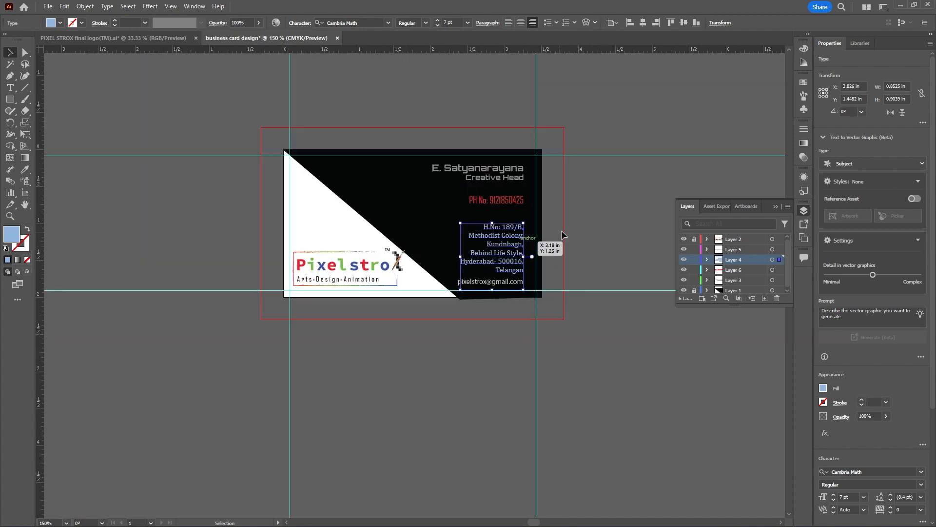
pyautogui.click(573, 224)
# Unlock Layer 2, align the name, job title, phone, address and e-mail texts to their common right edge, and deselect them
pyautogui.scroll(1, 519, 246)
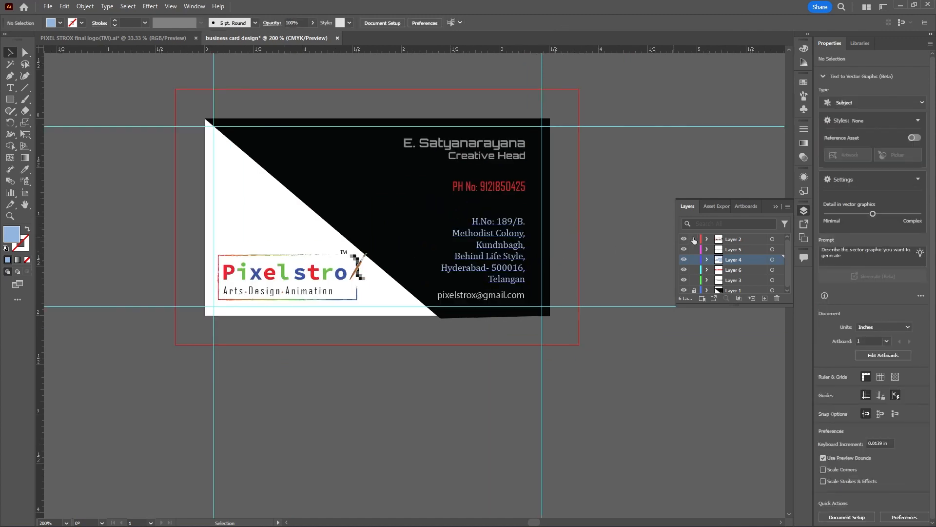
pyautogui.moveTo(393, 143); pyautogui.dragTo(485, 308)
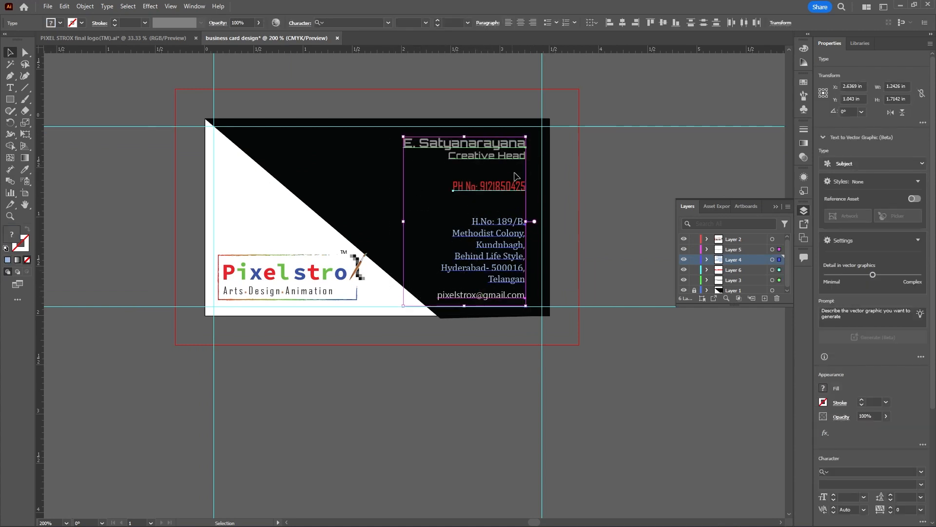
pyautogui.click(636, 25)
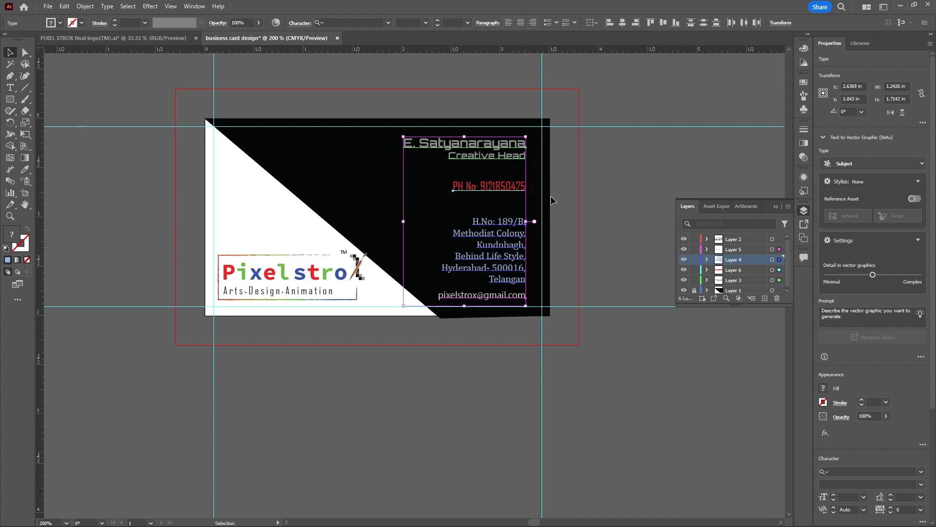
pyautogui.click(598, 184)
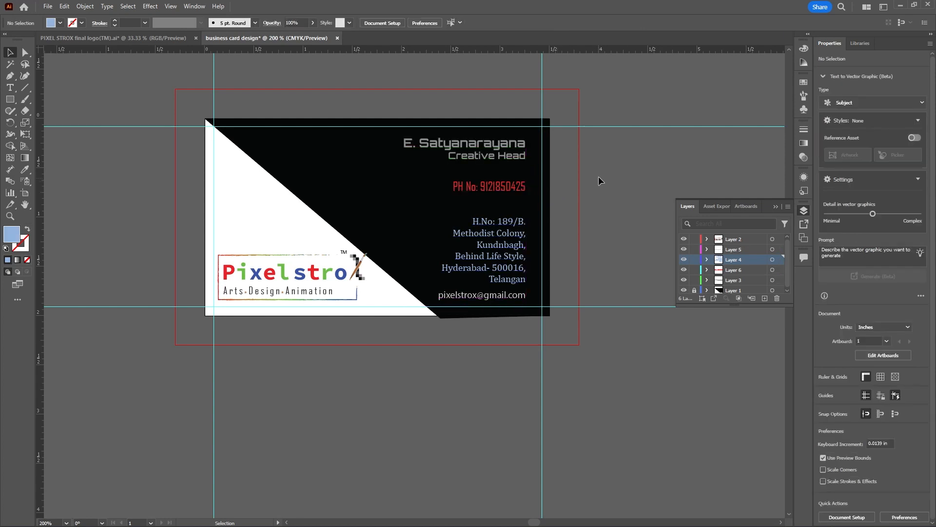
# Enlarge the Pixelstrox logo on Layer 2 and move it up so it overlaps the black shape's slanted edge, and deselect it
pyautogui.scroll(-2, 585, 210)
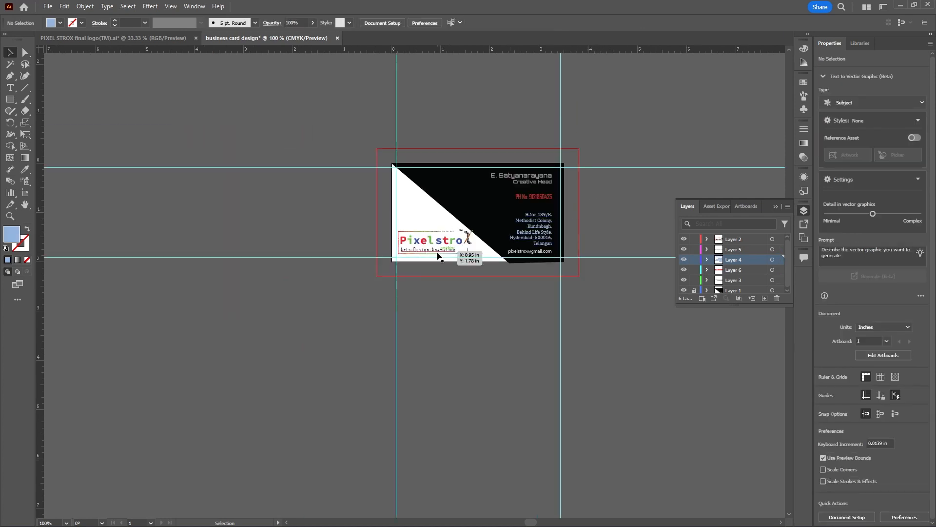
pyautogui.scroll(2, 437, 251)
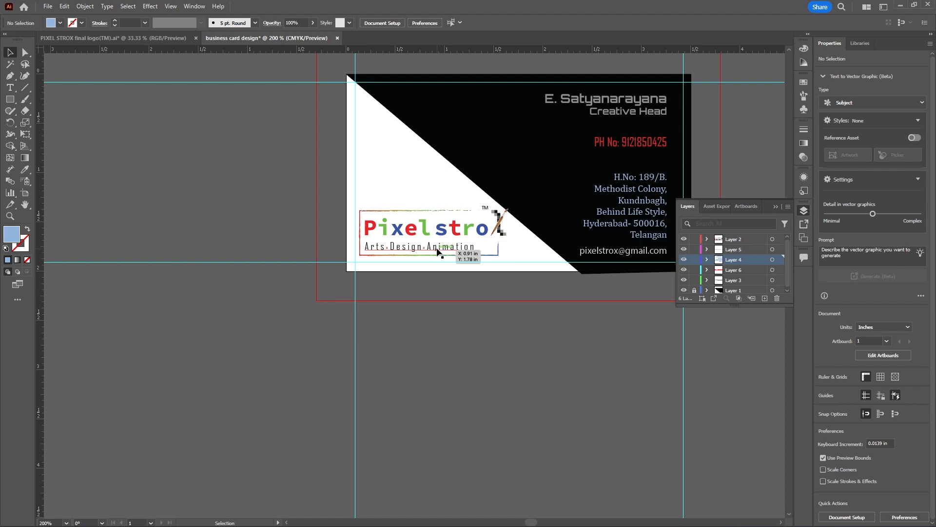
pyautogui.scroll(-2, 442, 249)
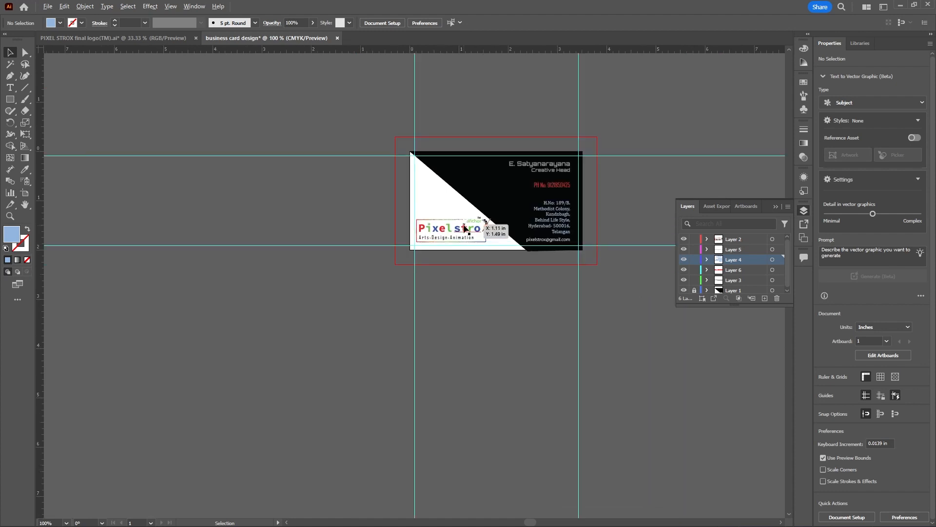
pyautogui.scroll(1, 465, 228)
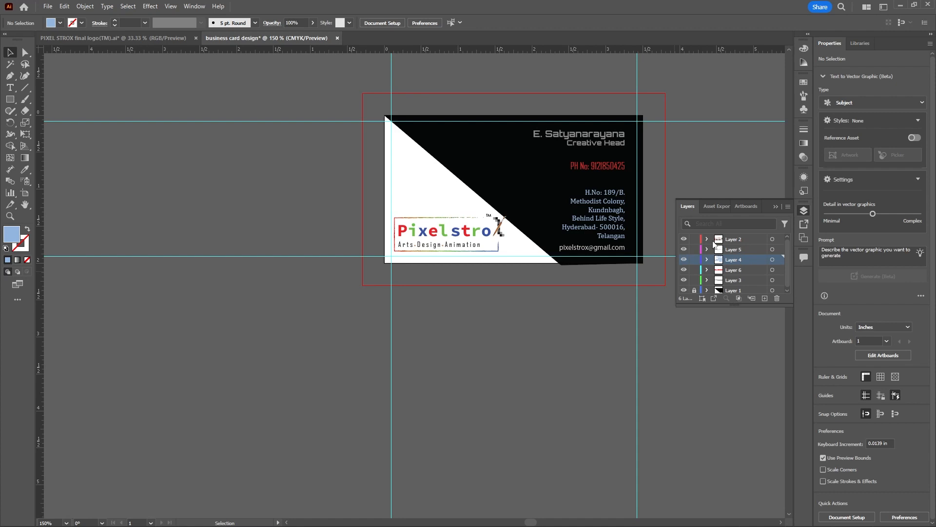
pyautogui.click(684, 240)
pyautogui.click(683, 240)
pyautogui.click(773, 239)
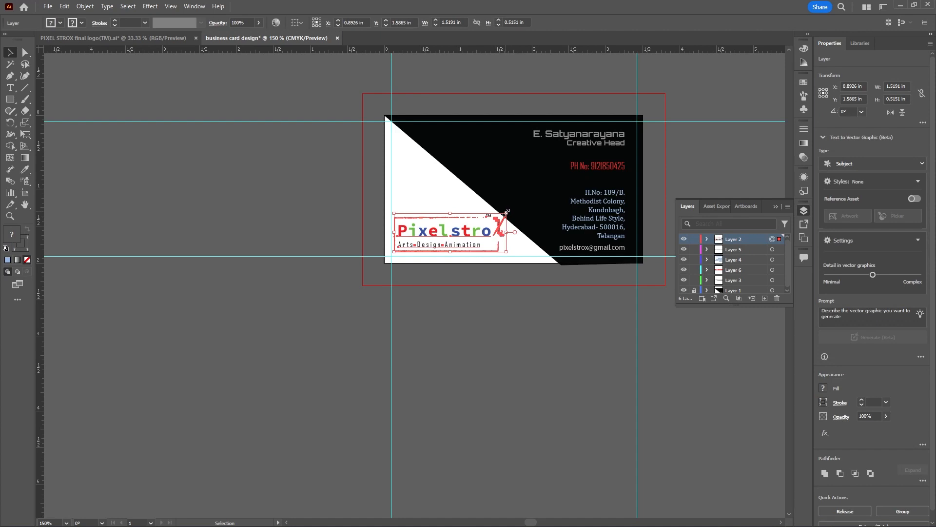
pyautogui.moveTo(507, 211); pyautogui.dragTo(537, 182)
pyautogui.click(340, 208)
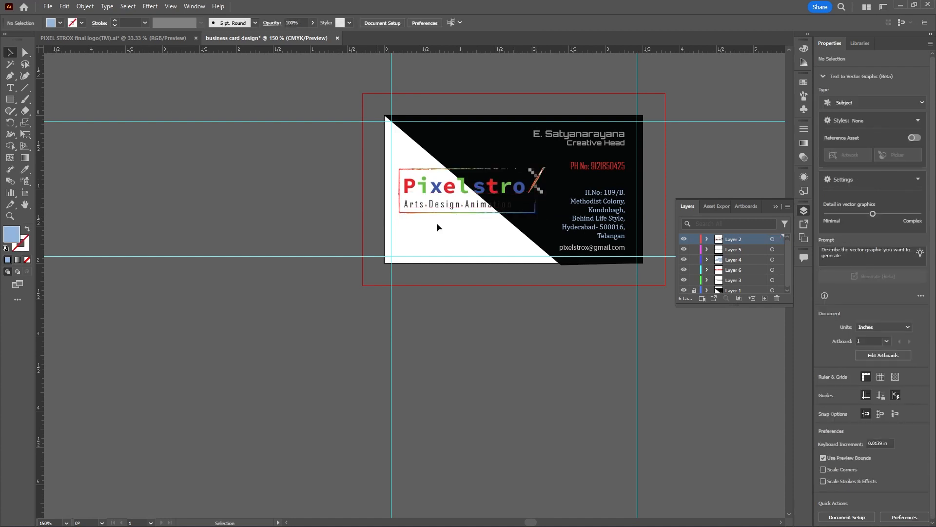
# Undo the logo's upward move and its enlargement, and deselect the logo
pyautogui.scroll(1, 507, 201)
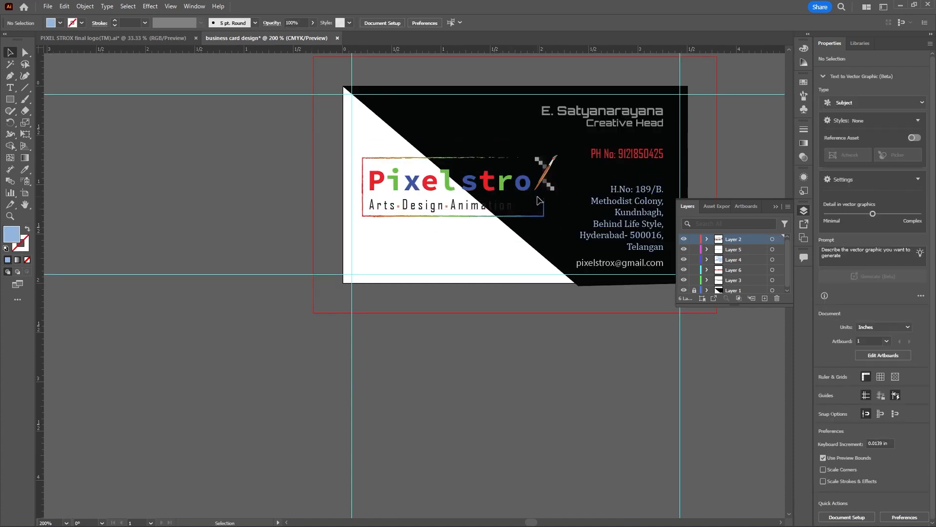
pyautogui.hotkey('ctrl', 'z')
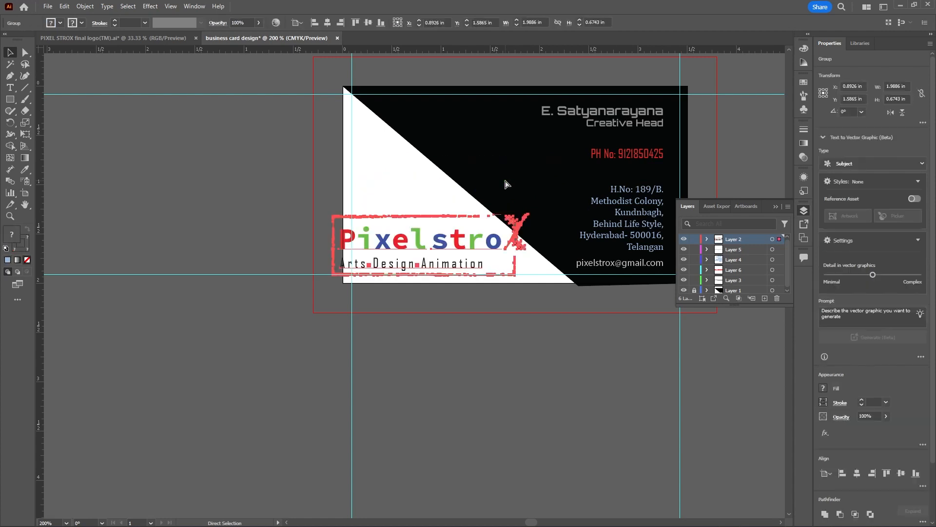
pyautogui.hotkey('ctrl', 'z')
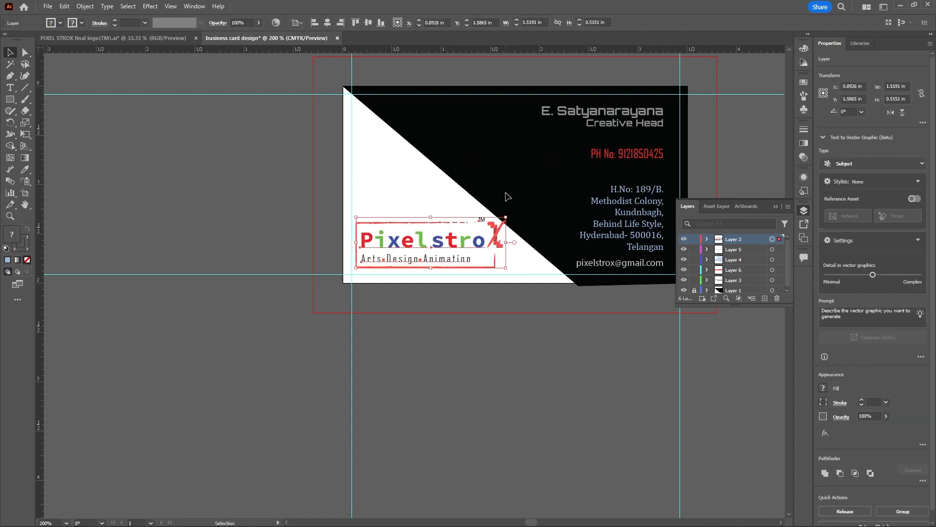
pyautogui.click(416, 196)
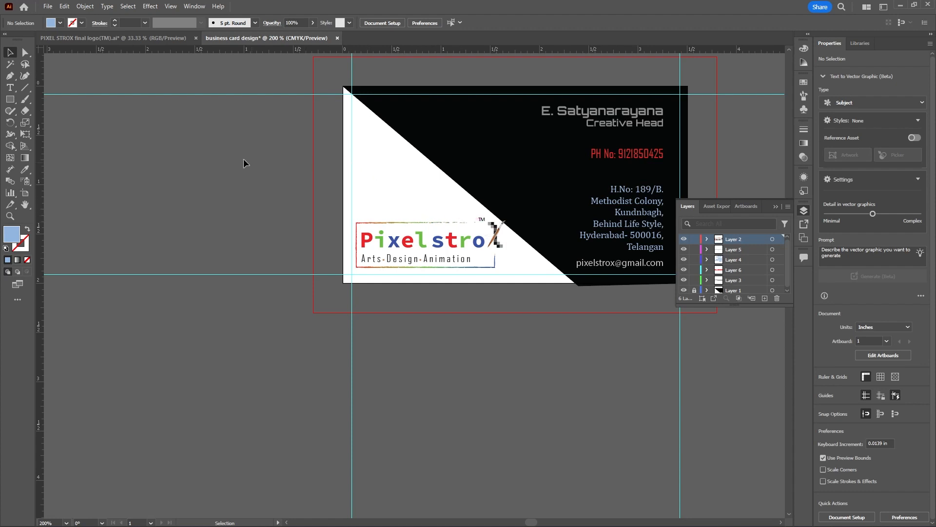
# Draw a straight line about 1.72 in long with the Pen tool, from the card's left edge at the upper guide alongside the slanted edge, and deselect it
pyautogui.click(11, 76)
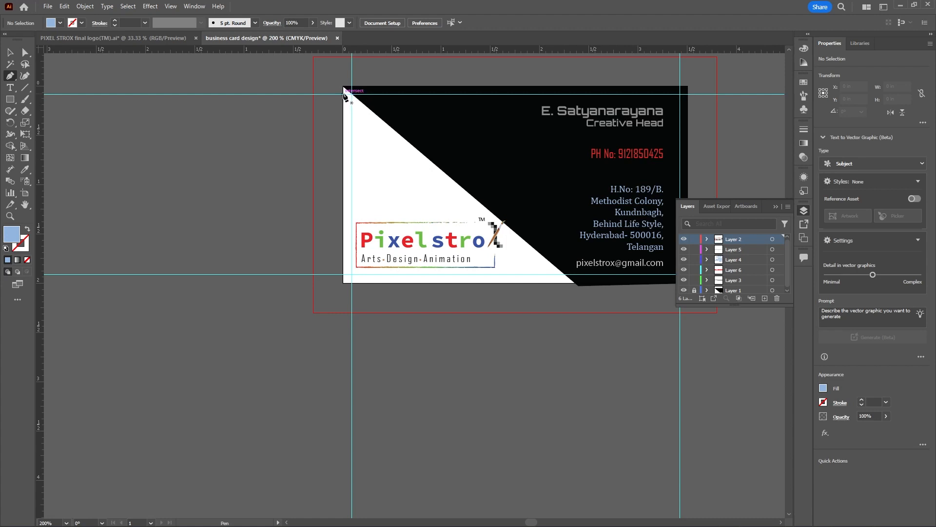
pyautogui.click(344, 94)
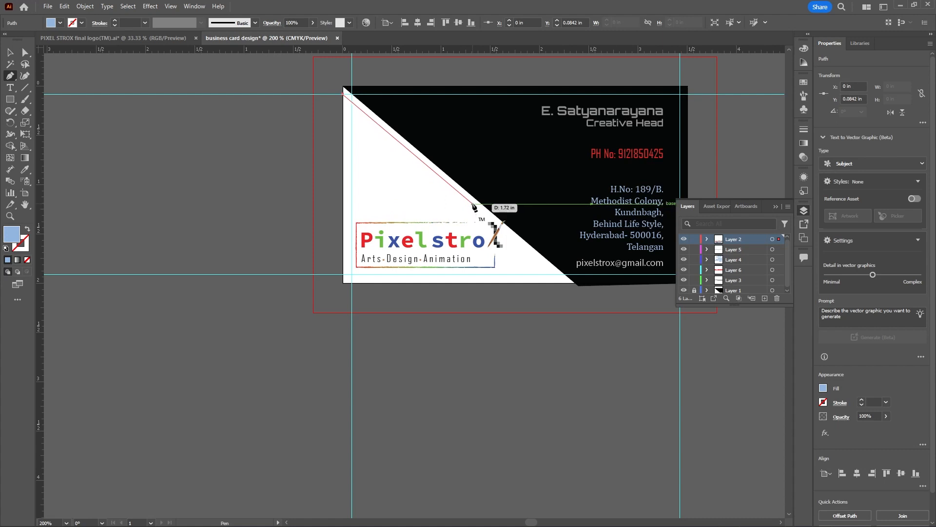
pyautogui.click(470, 205)
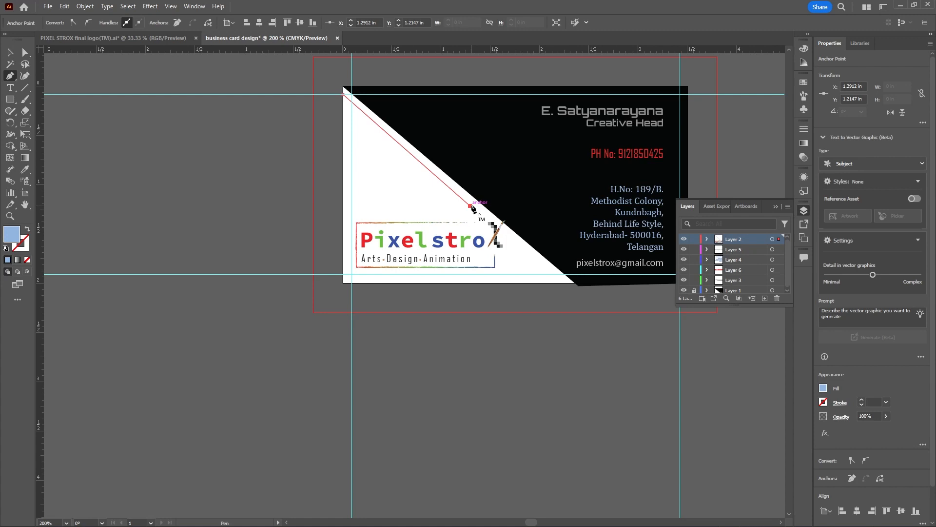
pyautogui.click(10, 52)
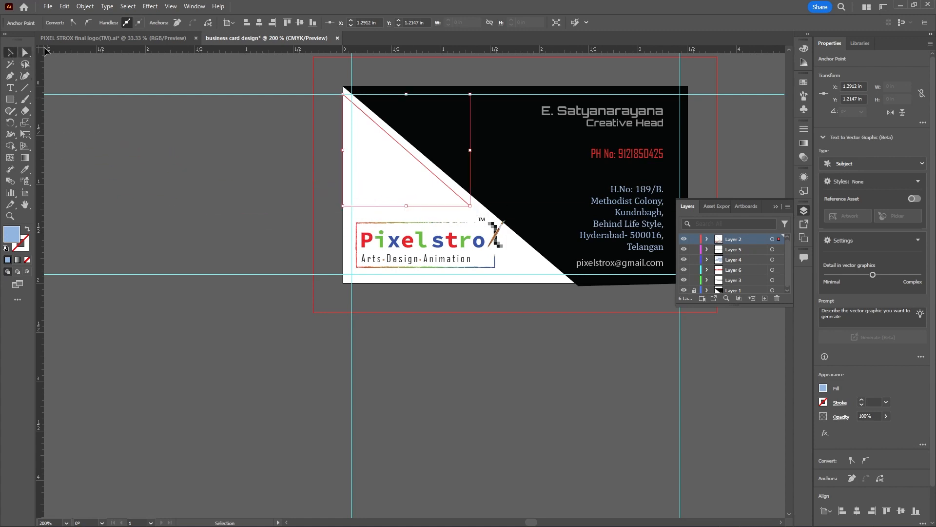
pyautogui.click(393, 154)
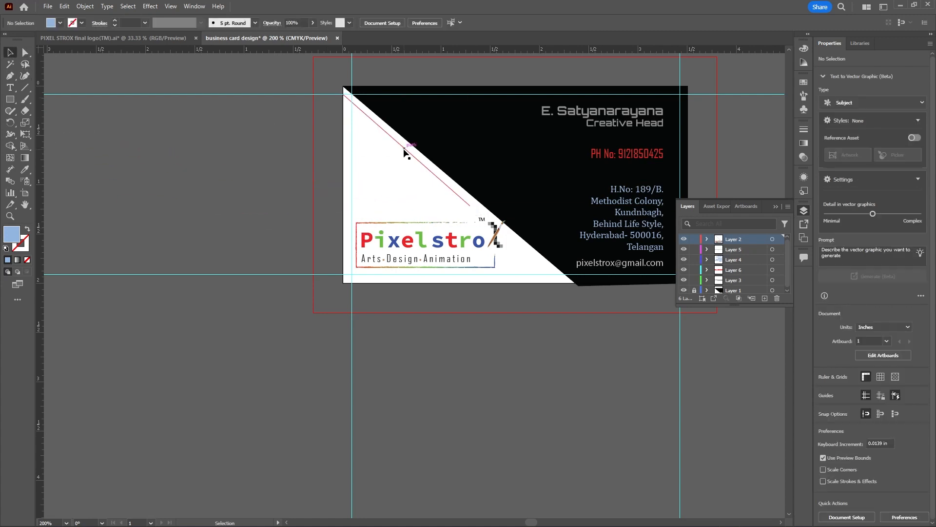
# Give the diagonal line a 2 pt stroke with Width Profile 1, and deselect it
pyautogui.click(145, 23)
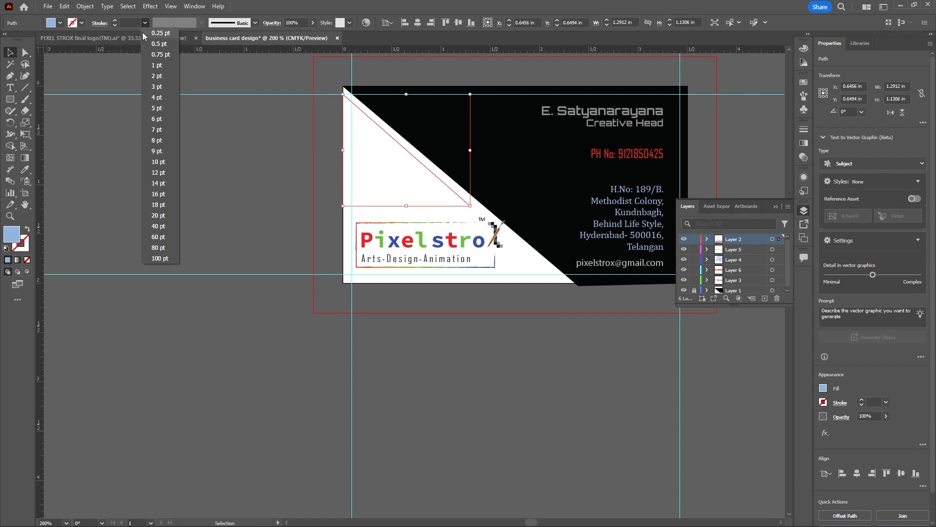
pyautogui.click(153, 77)
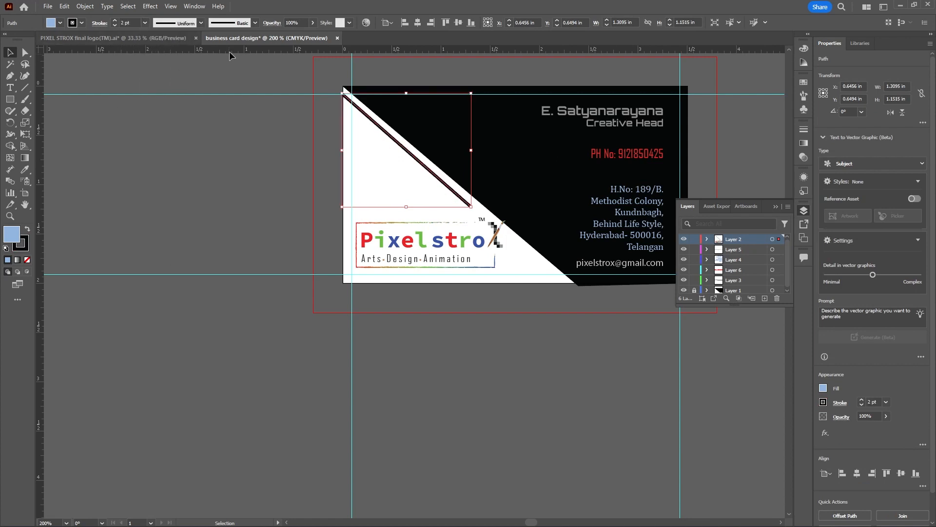
pyautogui.click(202, 23)
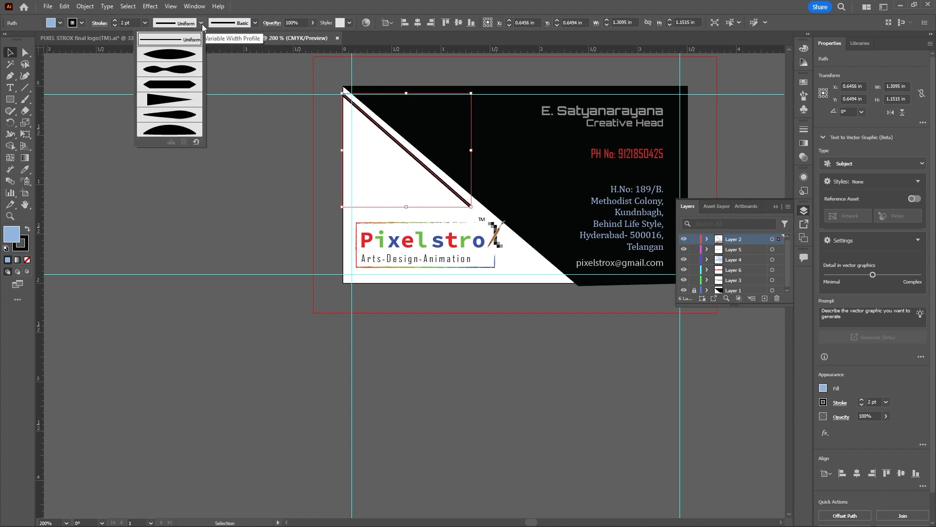
pyautogui.click(188, 57)
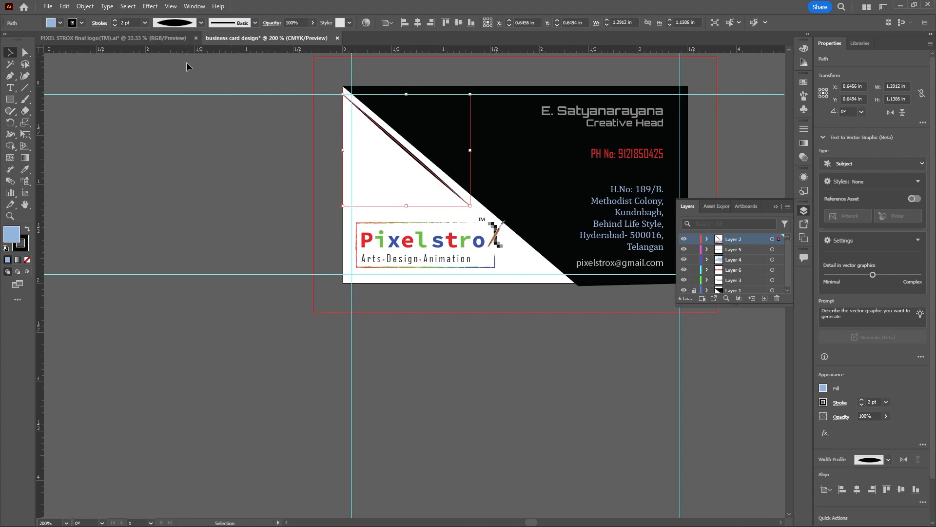
pyautogui.click(209, 141)
pyautogui.scroll(-2, 537, 292)
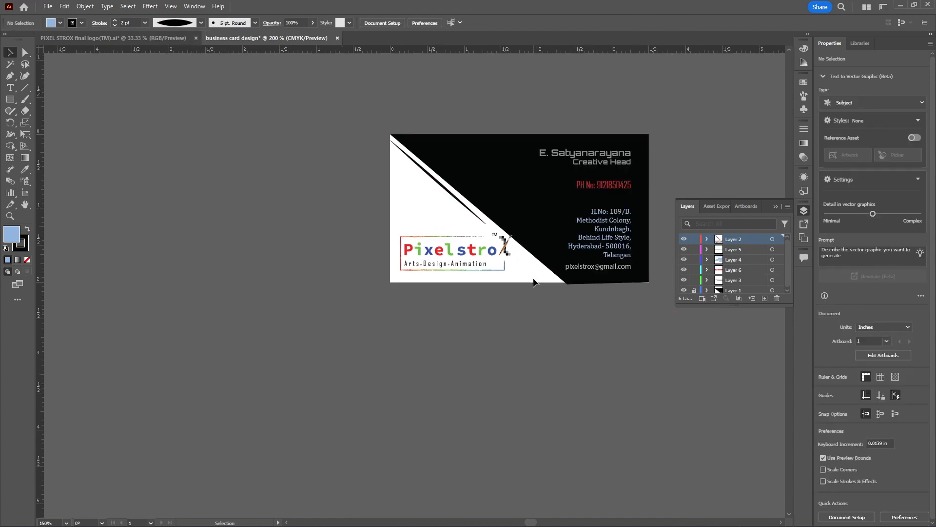
pyautogui.scroll(2, 491, 230)
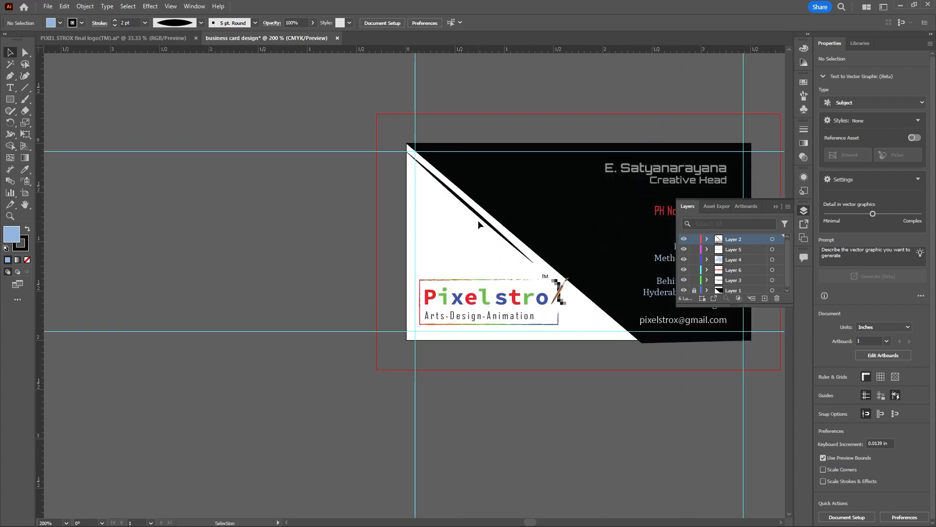
# Reduce the tapered diagonal line's stroke weight to 1 pt and deselect it
pyautogui.click(481, 219)
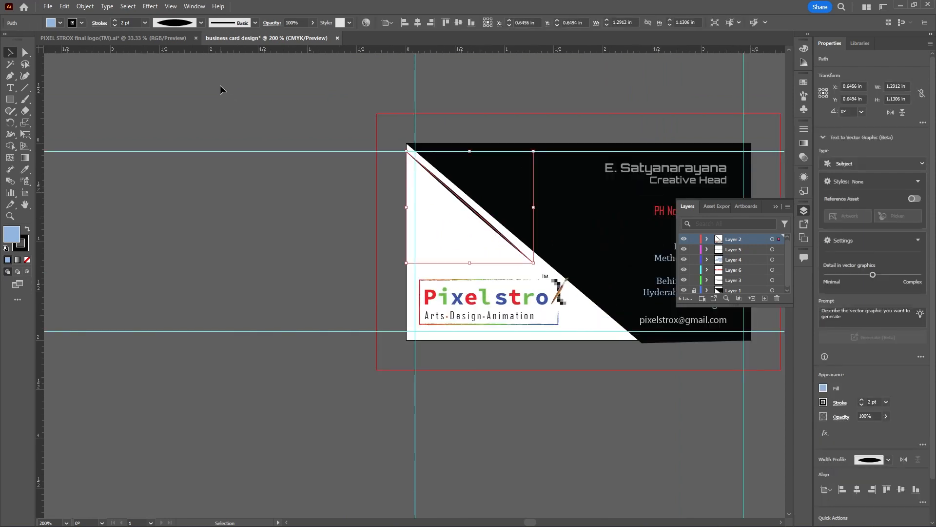
pyautogui.click(145, 23)
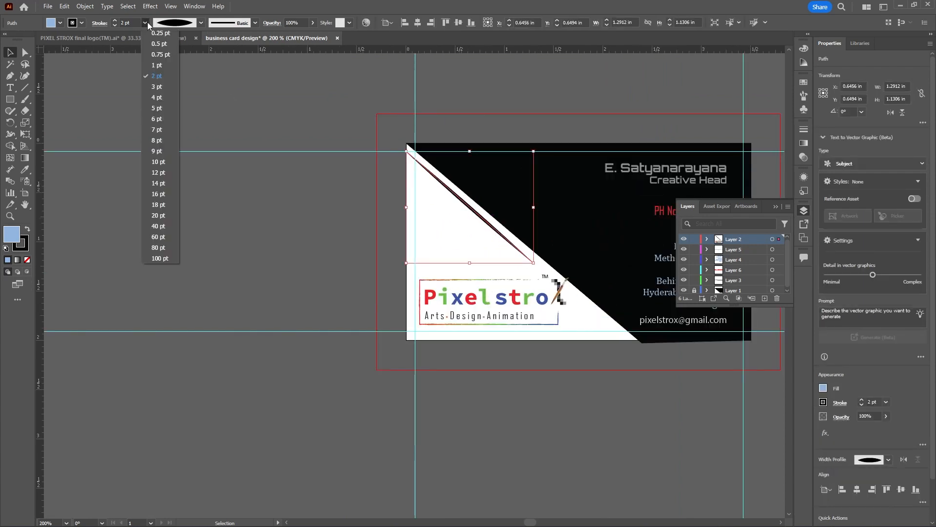
pyautogui.click(154, 65)
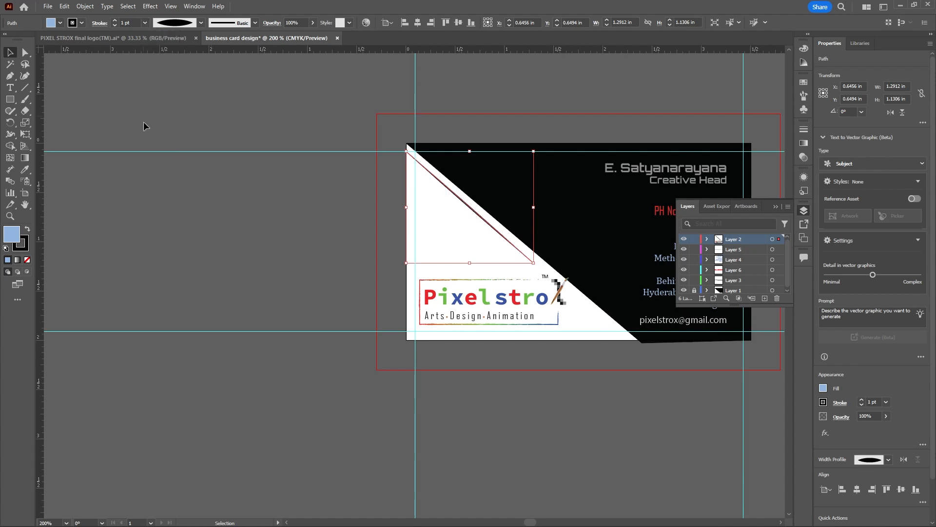
pyautogui.click(168, 184)
pyautogui.scroll(-1, 226, 188)
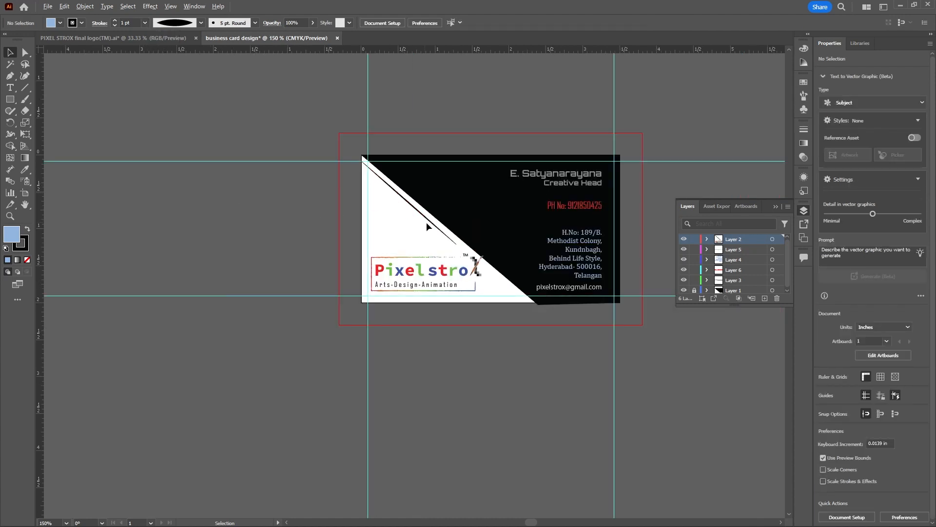
# Change the diagonal line's stroke colour to a neutral grey, remove its fill, and deselect it
pyautogui.scroll(1, 448, 228)
pyautogui.click(431, 225)
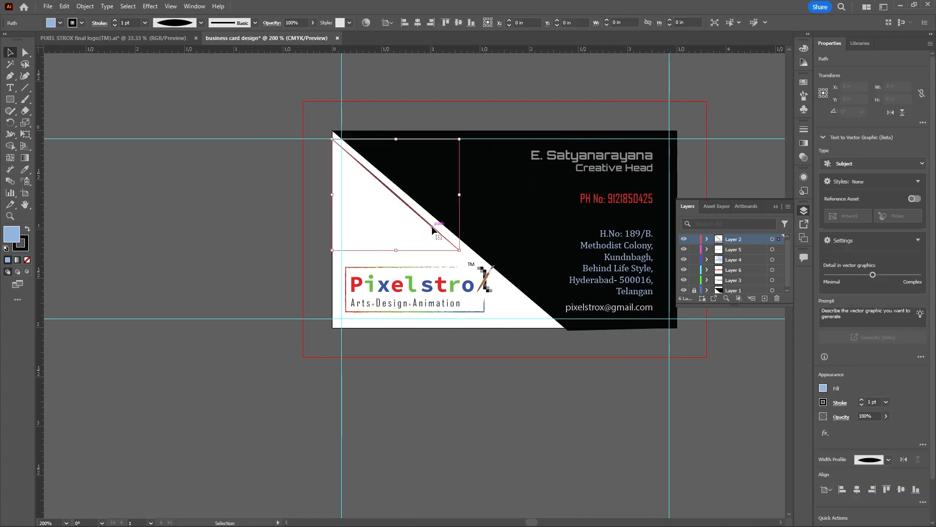
pyautogui.doubleClick(22, 246)
pyautogui.moveTo(476, 392); pyautogui.dragTo(473, 377)
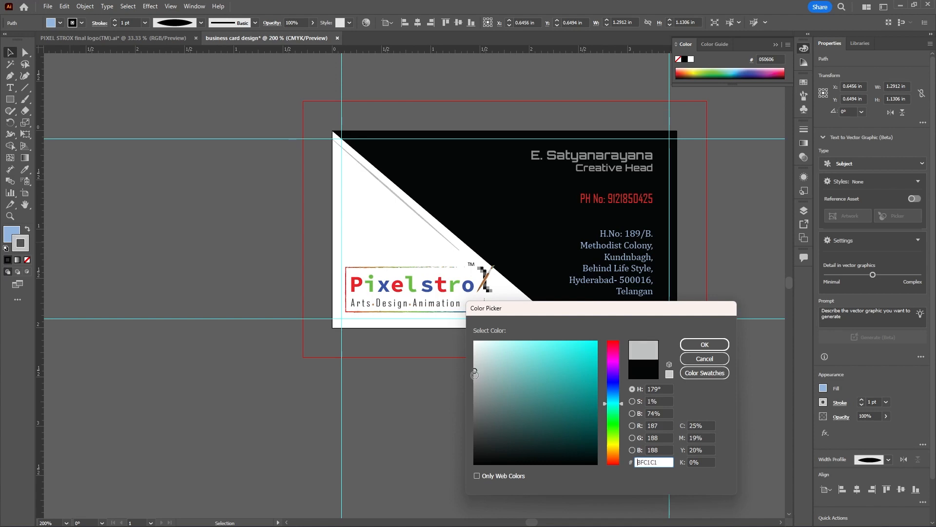
pyautogui.click(479, 379)
pyautogui.moveTo(479, 379)
pyautogui.mouseDown()
pyautogui.moveTo(479, 421)
pyautogui.moveTo(480, 367)
pyautogui.moveTo(474, 394)
pyautogui.mouseUp()
pyautogui.click(705, 344)
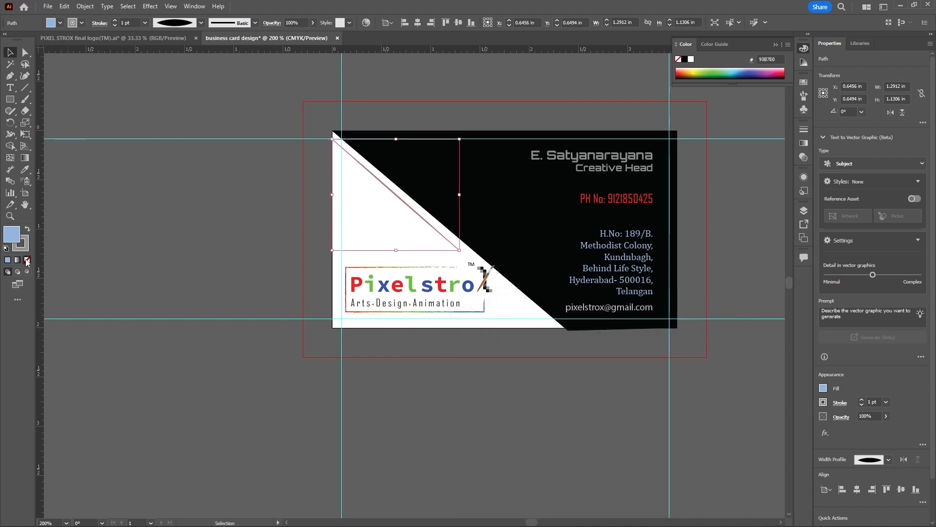
pyautogui.click(138, 239)
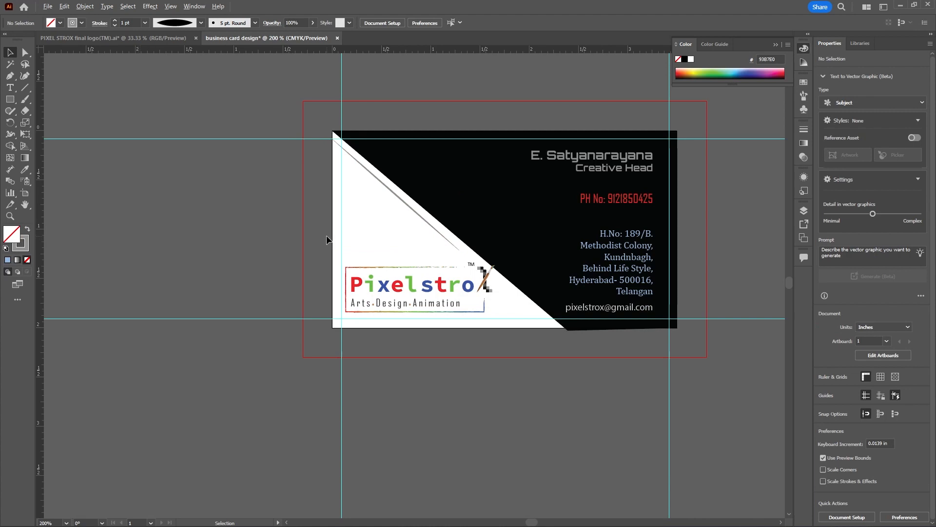
# Examine the card's overall layout and text legibility at actual size and at closer and farther views
pyautogui.scroll(-1, 343, 236)
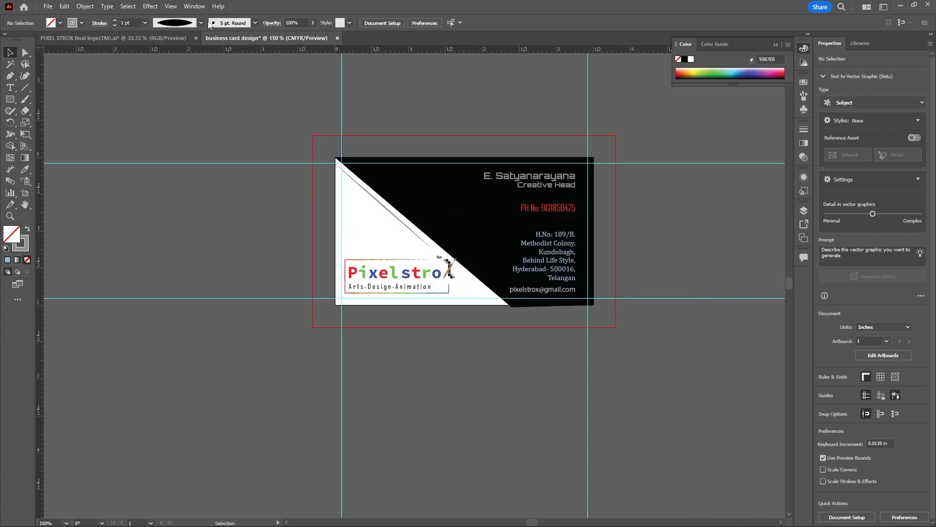
pyautogui.click(171, 6)
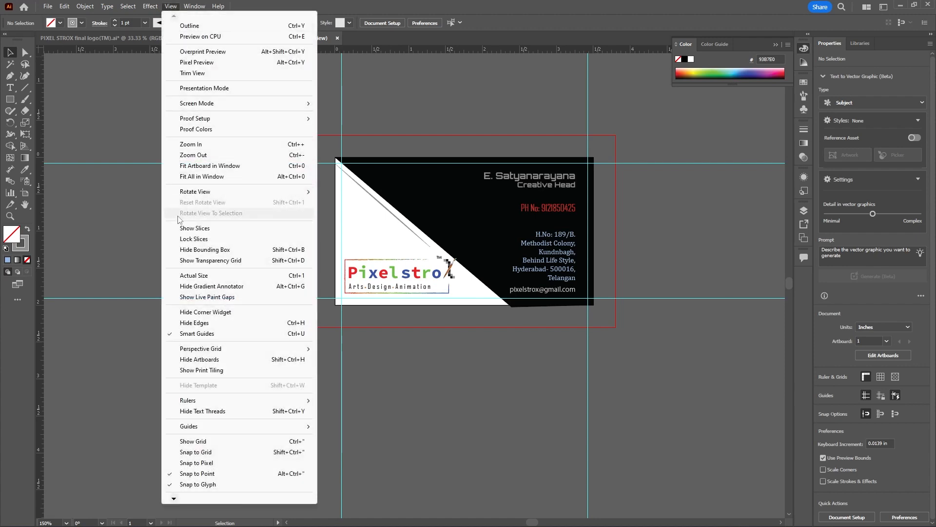
pyautogui.click(216, 275)
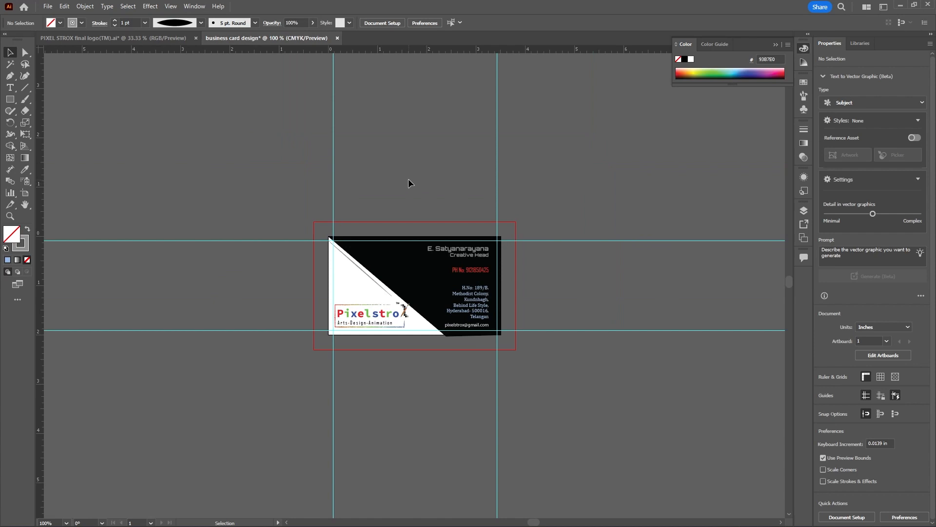
pyautogui.scroll(-1, 399, 166)
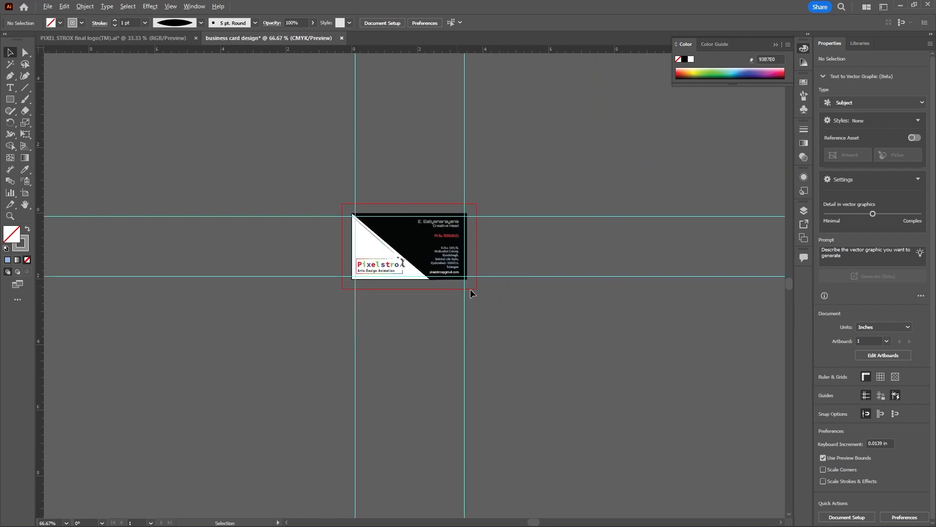
pyautogui.scroll(3, 453, 278)
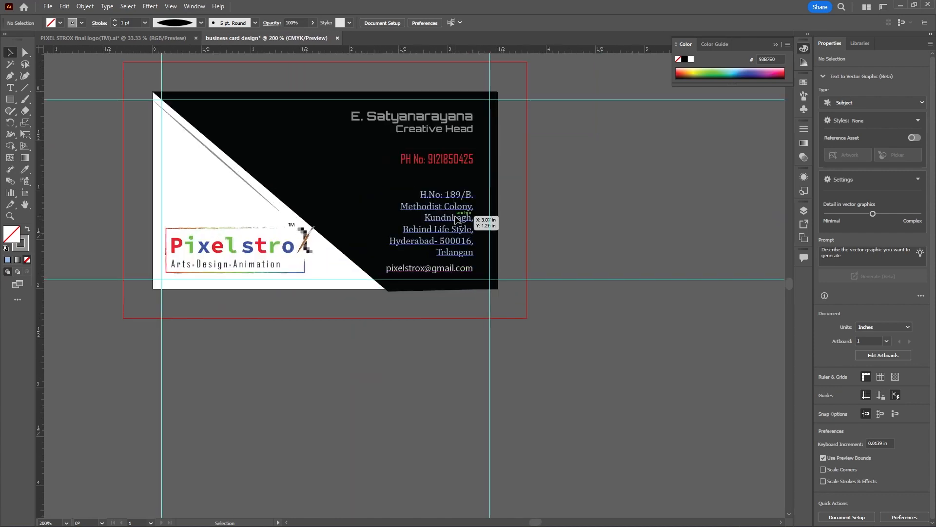
pyautogui.click(800, 210)
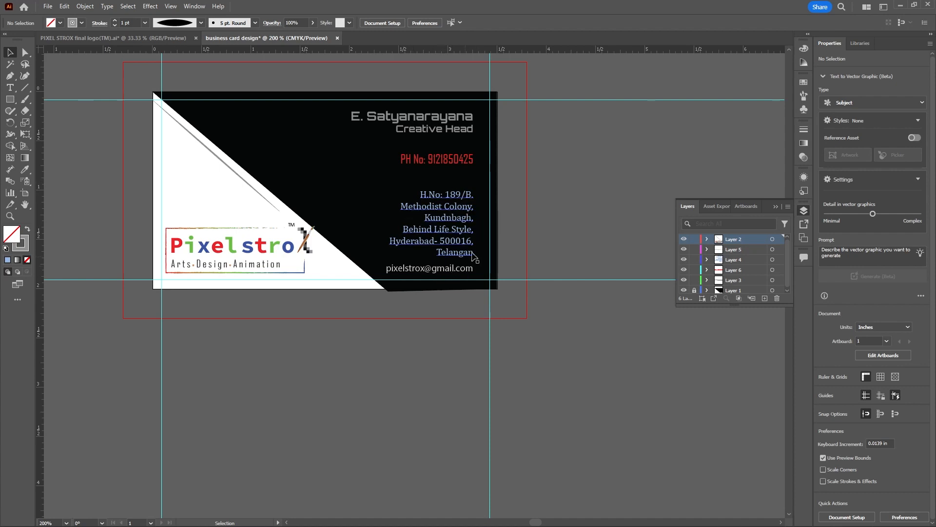
pyautogui.click(773, 207)
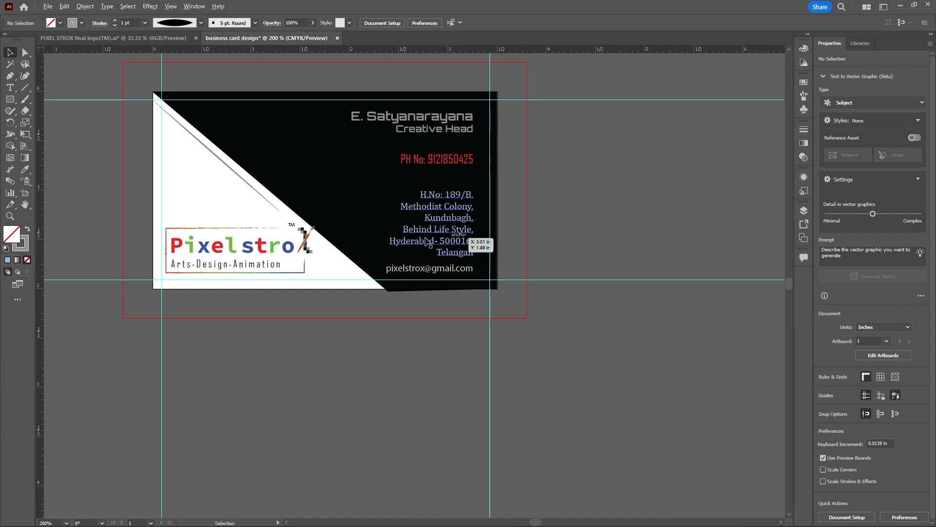
pyautogui.scroll(-1, 333, 241)
pyautogui.scroll(-1, 333, 241)
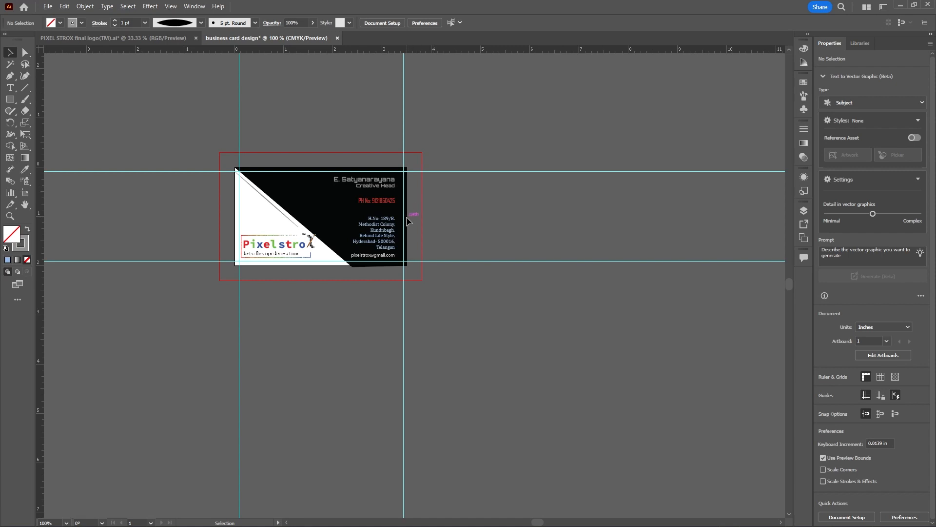
pyautogui.scroll(1, 408, 221)
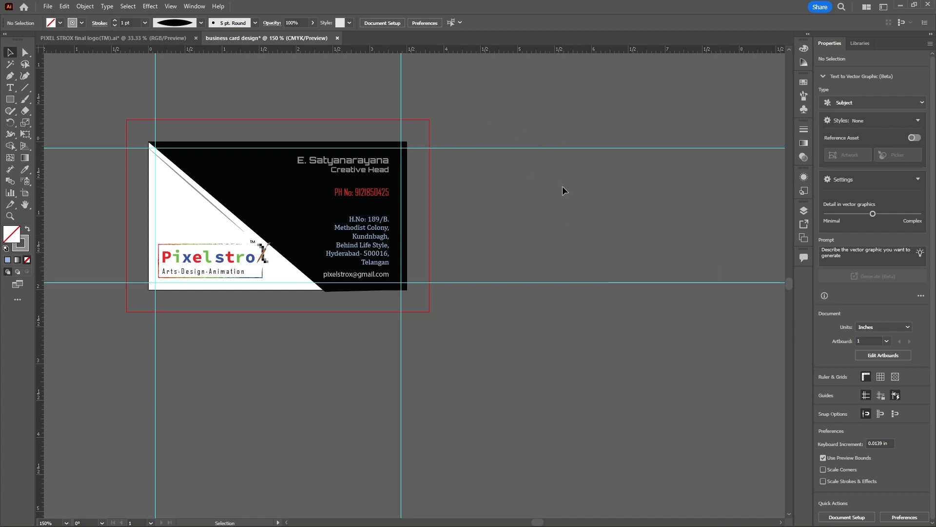
pyautogui.scroll(-2, 562, 186)
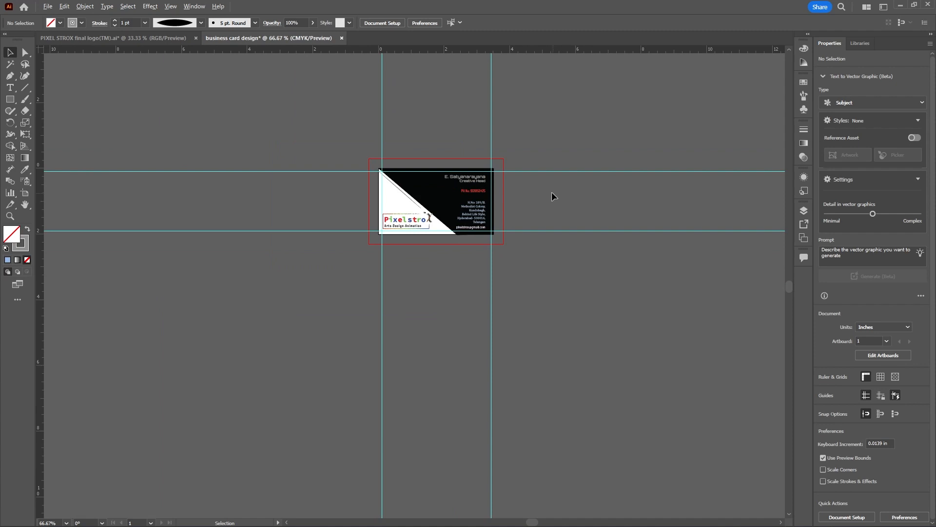
pyautogui.scroll(2, 551, 192)
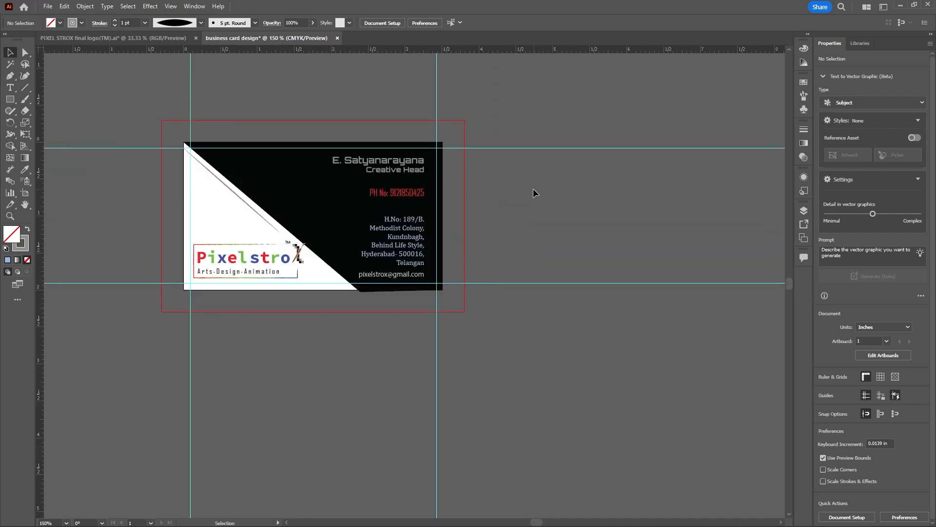
# Save the document on the computer's Desktop as business card design.ai in Adobe Illustrator format, version Illustrator 2020
pyautogui.press('a')
pyautogui.hotkey('ctrl', 's')
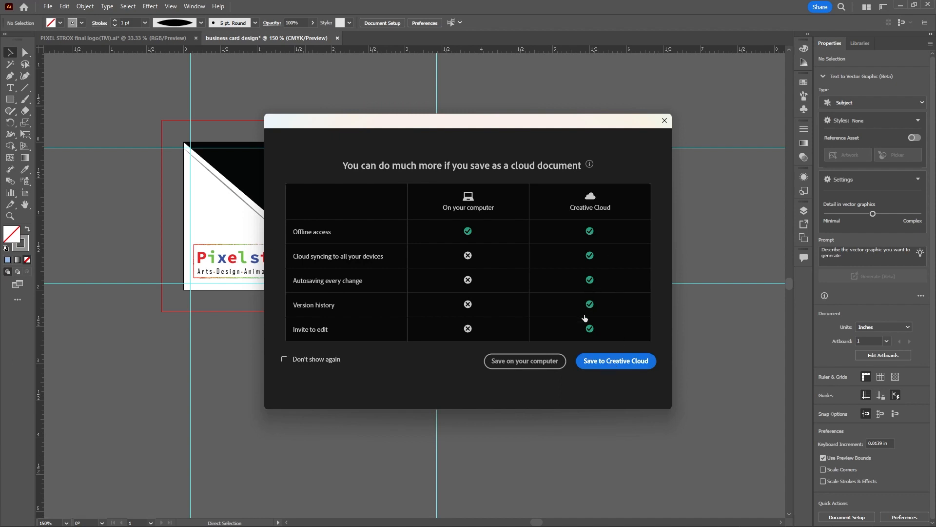
pyautogui.click(511, 362)
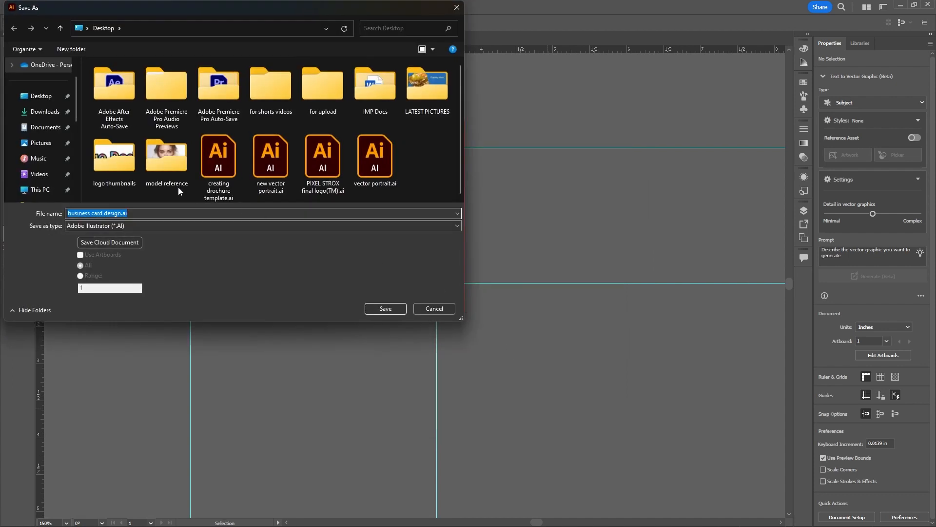
pyautogui.click(51, 97)
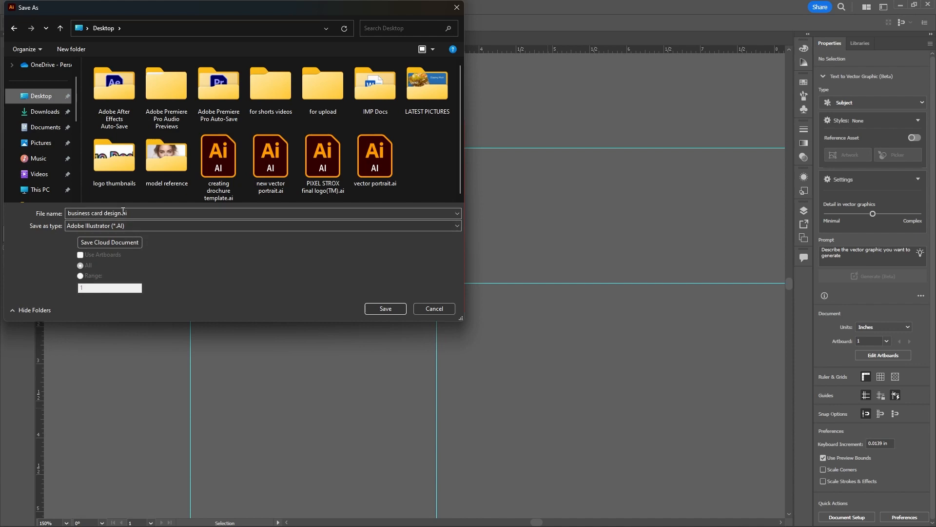
pyautogui.click(379, 309)
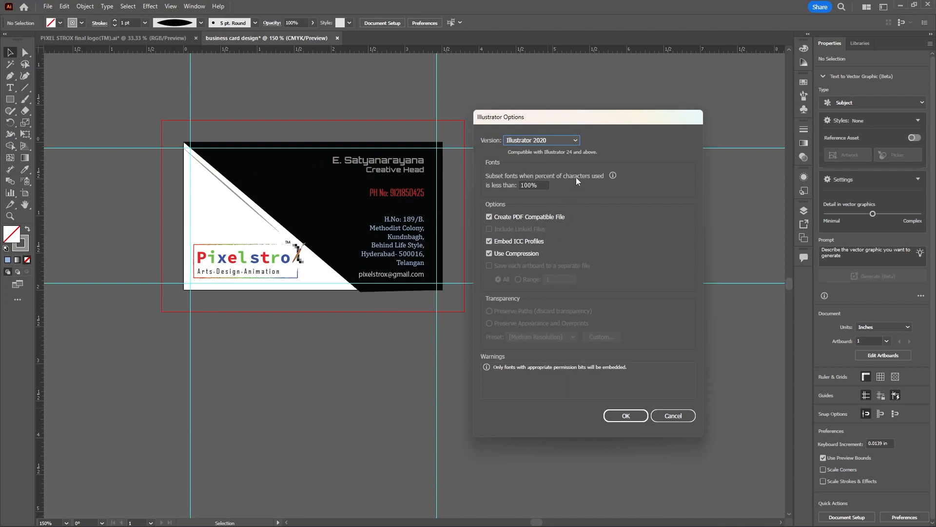
pyautogui.click(575, 141)
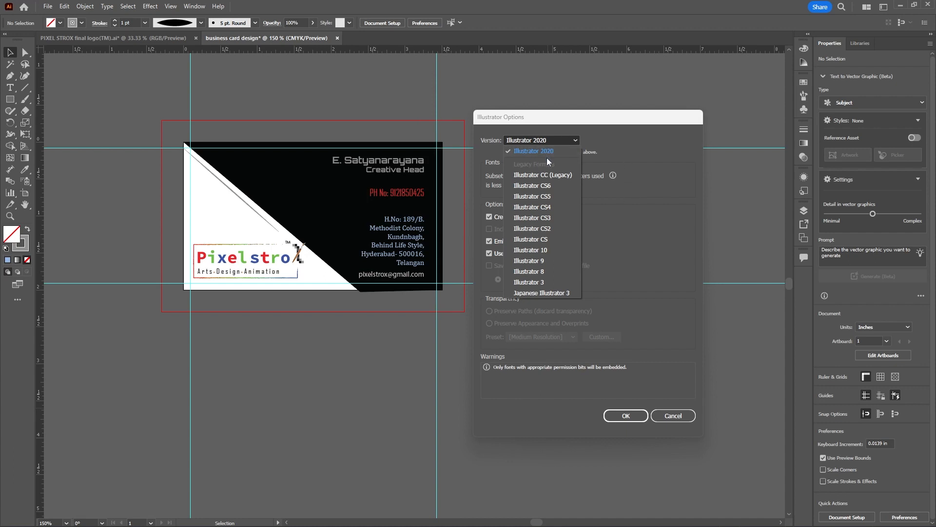
pyautogui.click(643, 243)
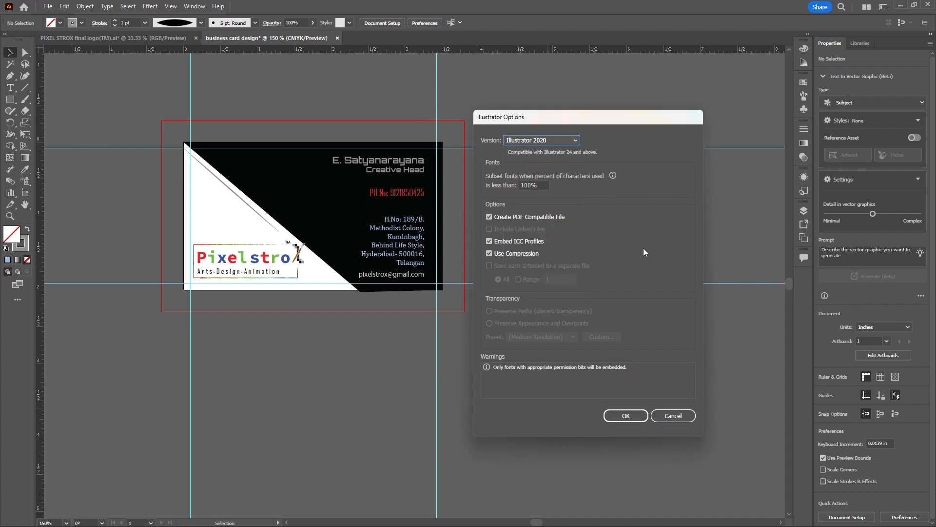
pyautogui.click(636, 415)
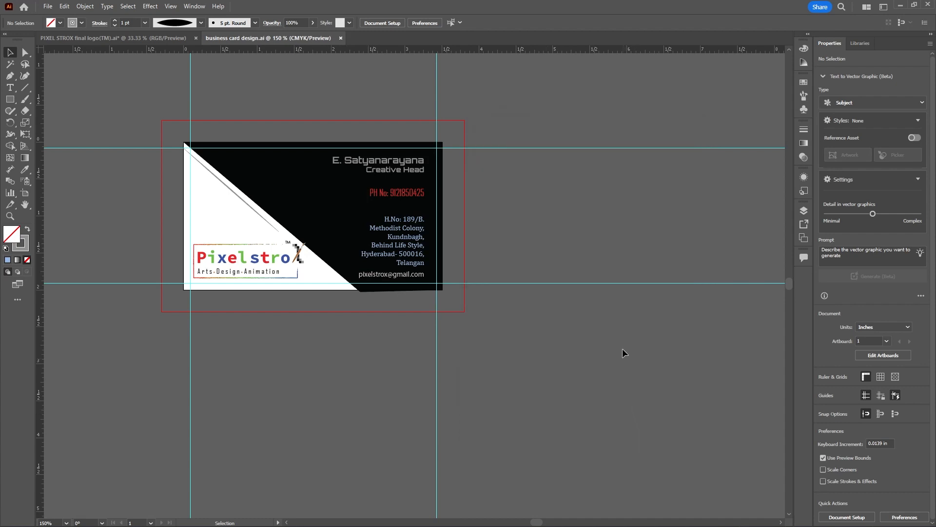
# Export the card to the Desktop as business card design.jpg using artboards, with CMYK colour, maximum quality and 300 ppi resolution
pyautogui.click(48, 6)
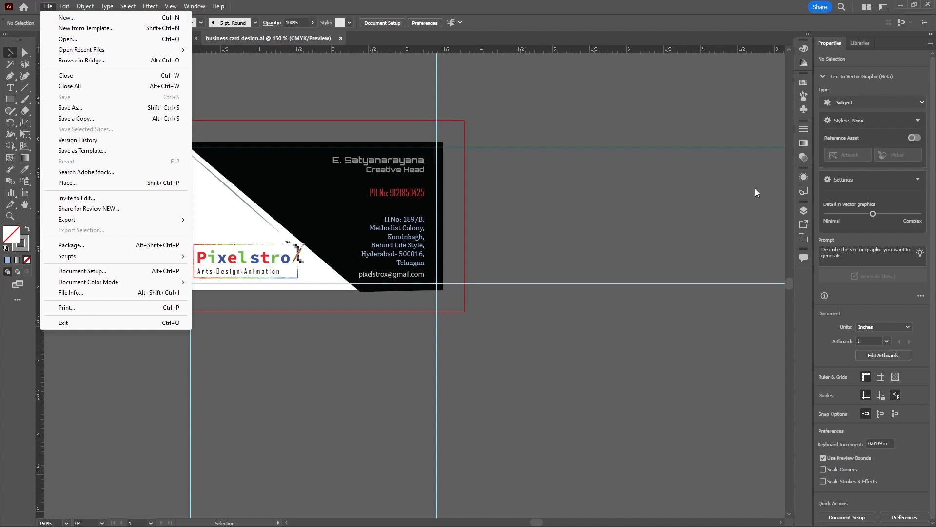
pyautogui.click(801, 210)
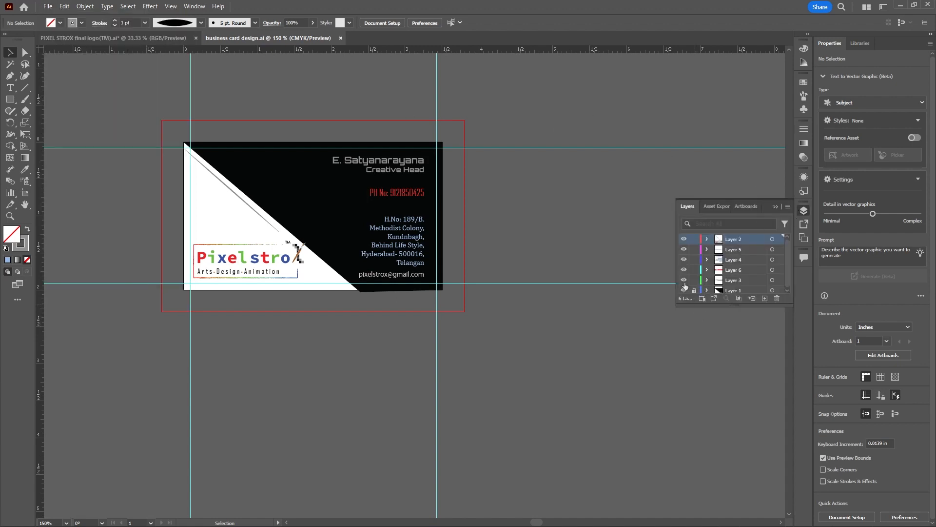
pyautogui.click(48, 6)
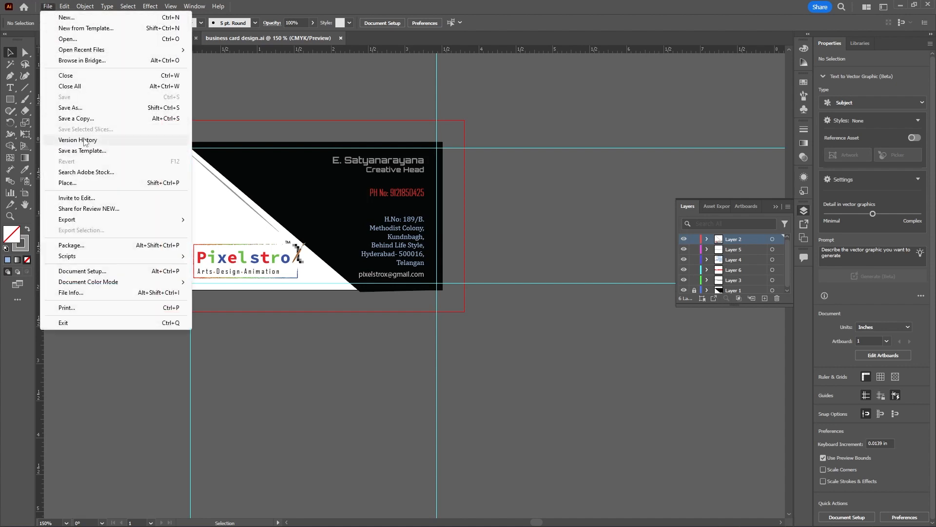
pyautogui.moveTo(161, 220)
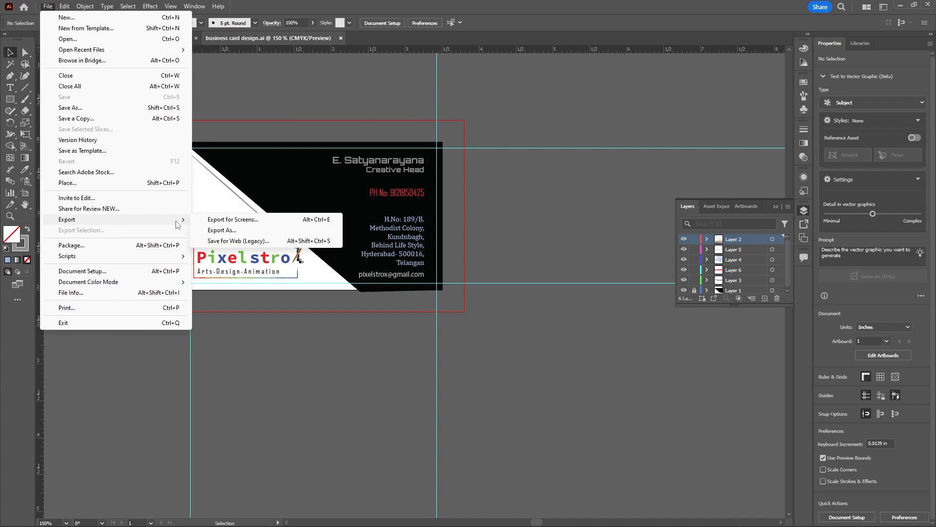
pyautogui.click(220, 230)
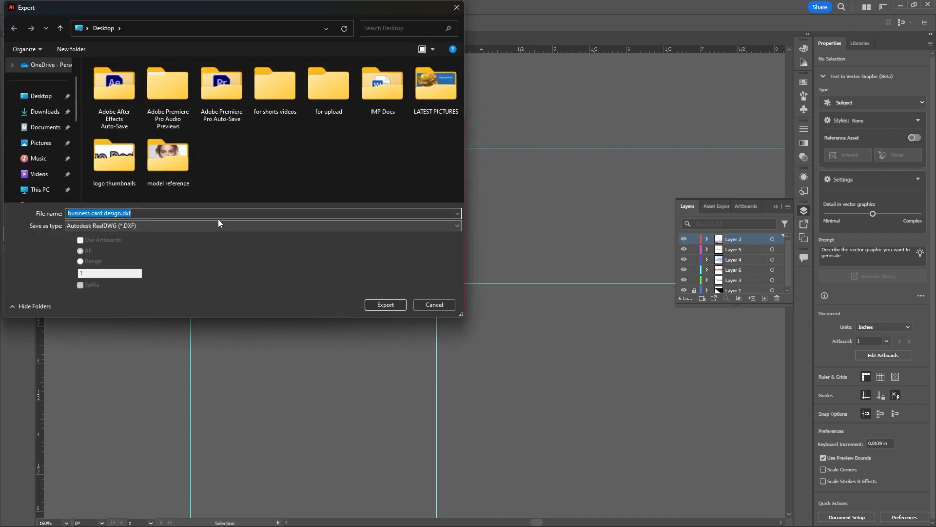
pyautogui.click(135, 225)
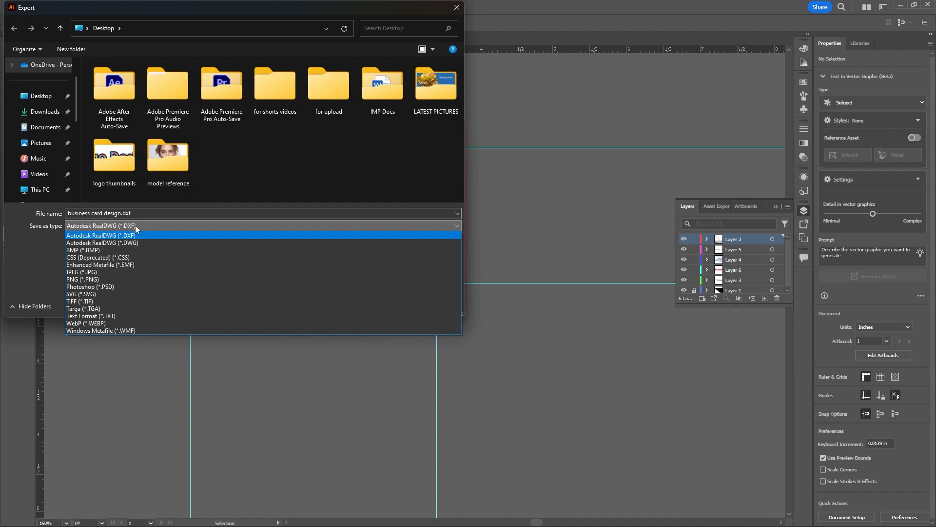
pyautogui.click(88, 272)
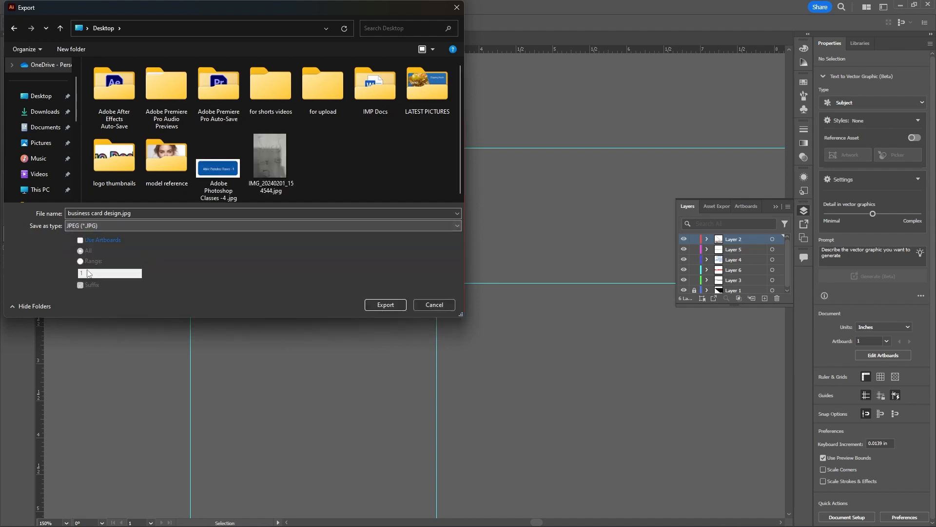
pyautogui.click(80, 242)
pyautogui.click(374, 307)
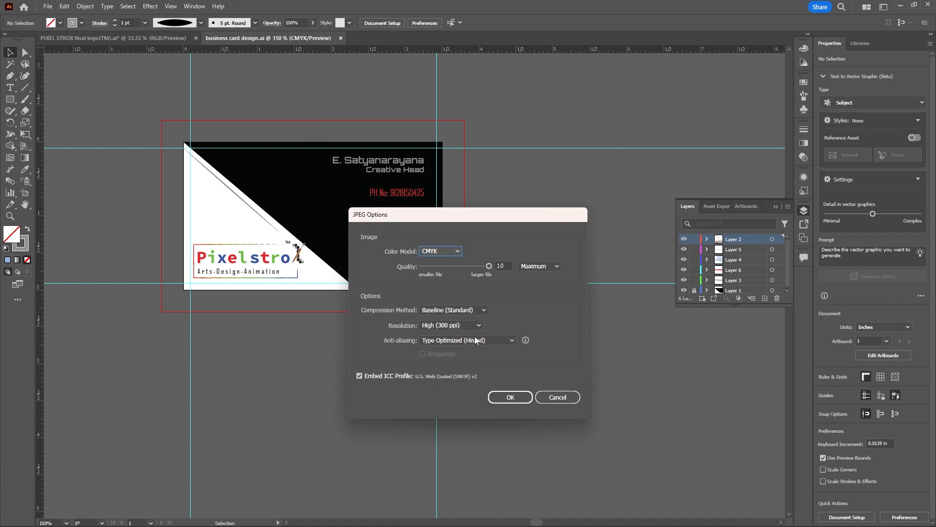
pyautogui.click(510, 398)
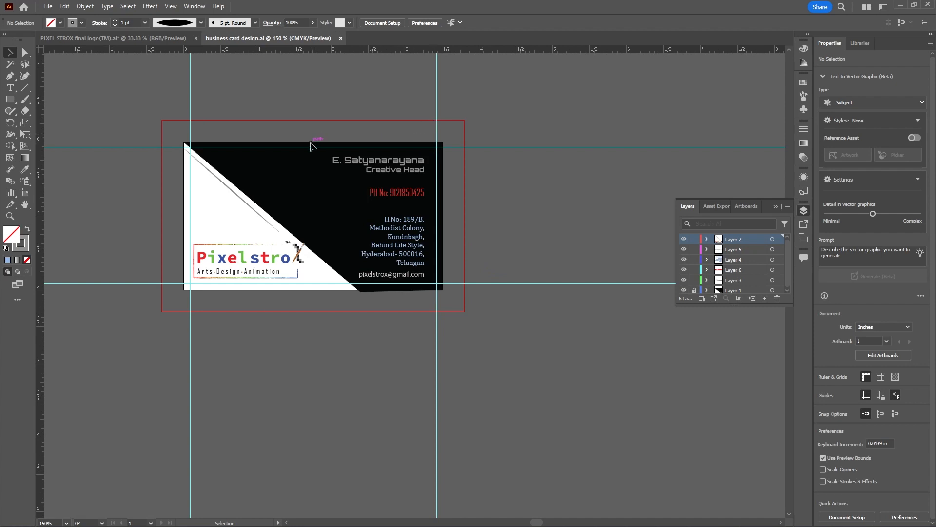
# Set up a save of the card on the computer's Desktop as business card design.pdf in Adobe PDF format
pyautogui.click(48, 6)
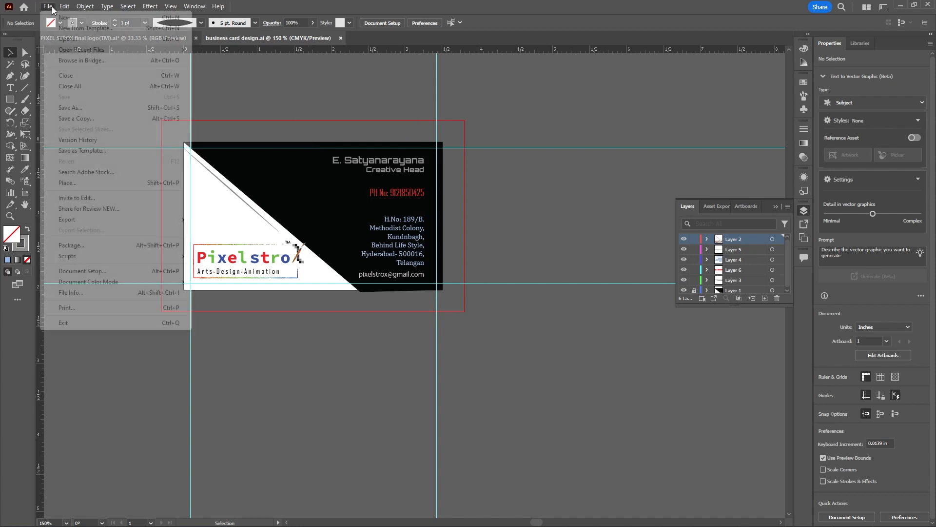
pyautogui.click(48, 7)
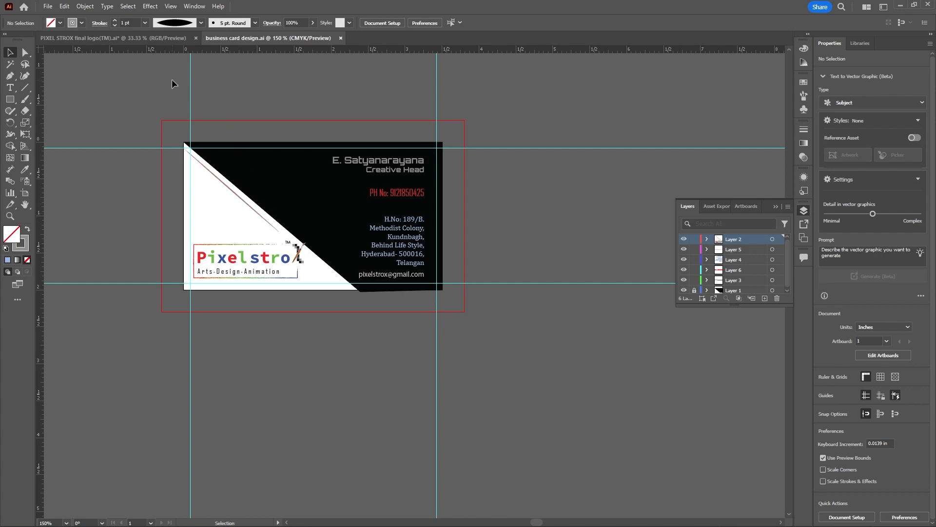
pyautogui.click(50, 9)
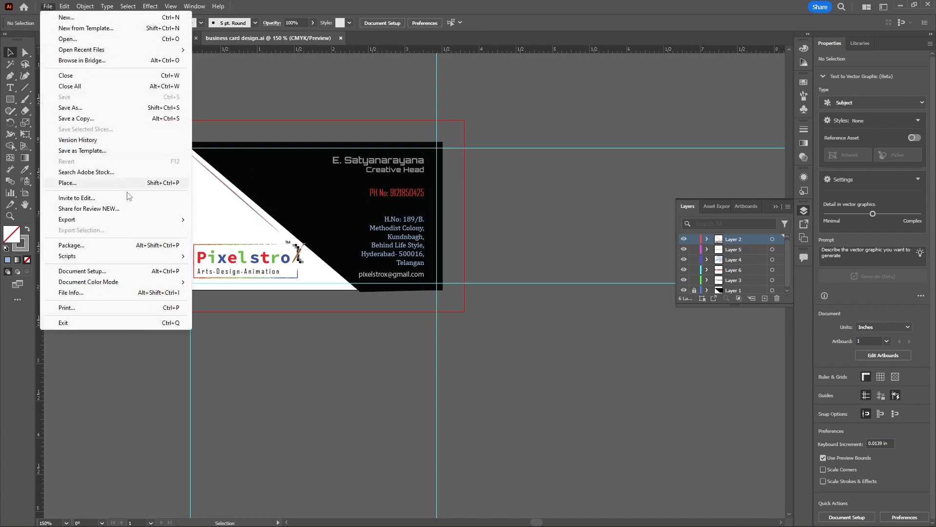
pyautogui.moveTo(164, 222)
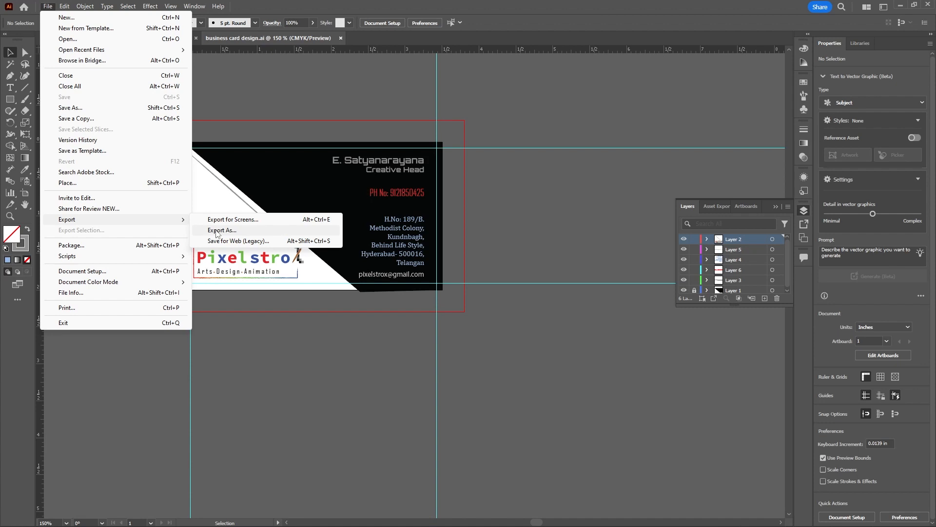
pyautogui.click(92, 109)
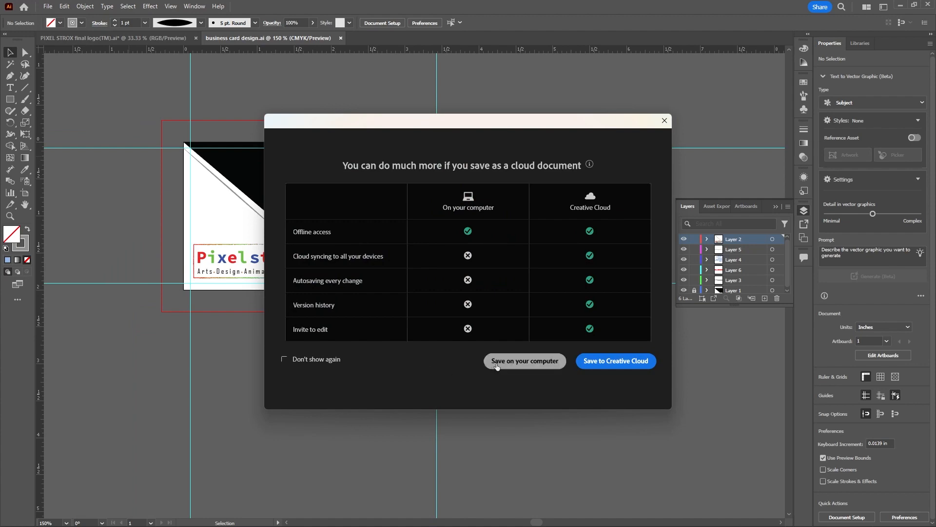
pyautogui.click(506, 362)
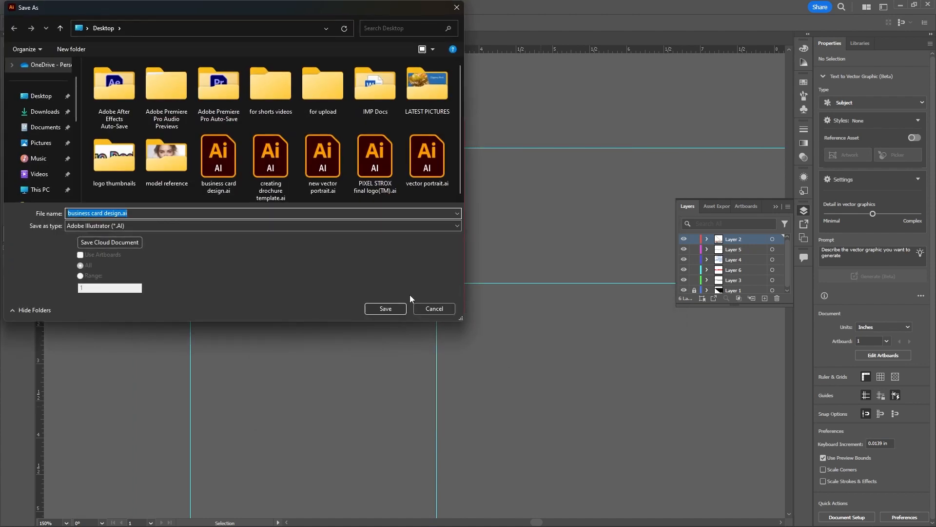
pyautogui.click(144, 225)
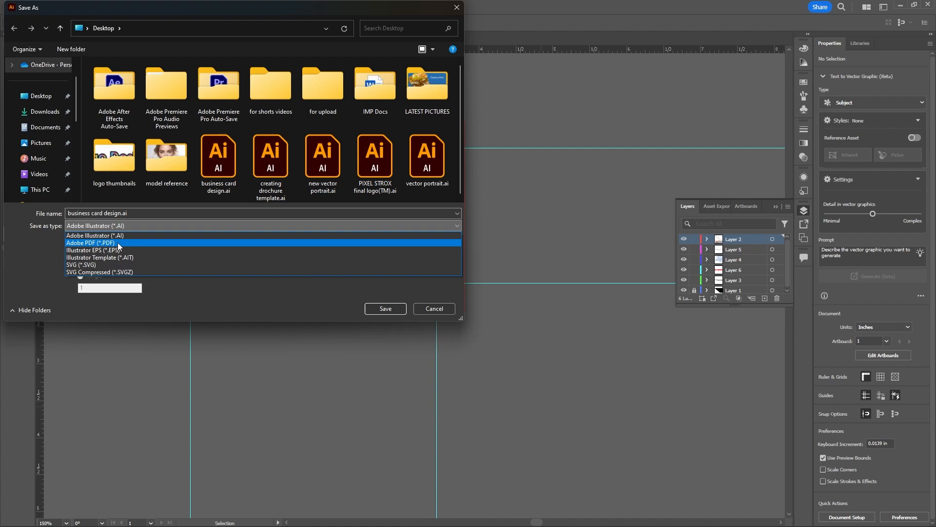
pyautogui.click(118, 243)
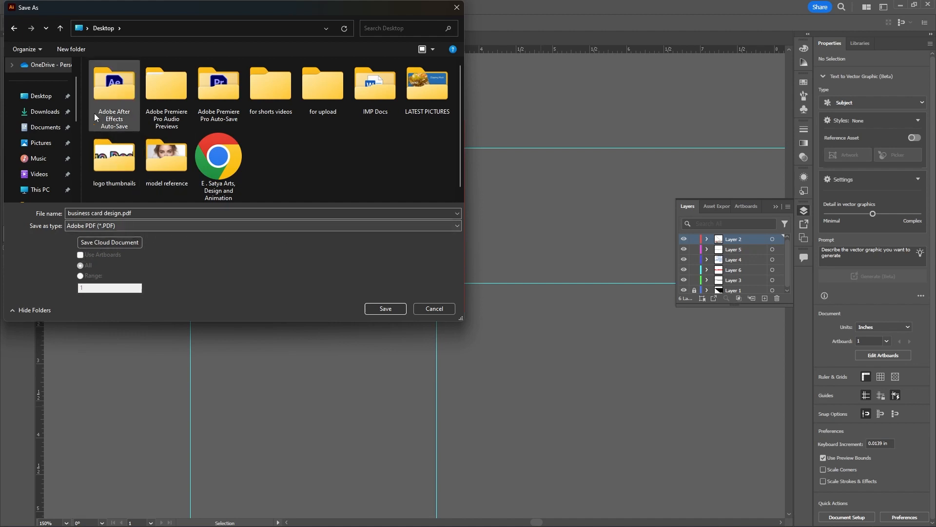
pyautogui.click(52, 96)
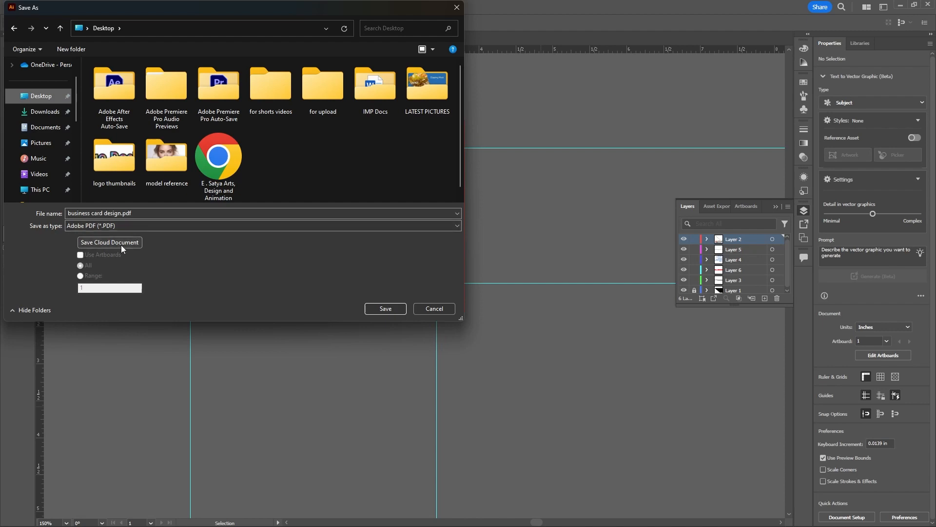
pyautogui.click(385, 309)
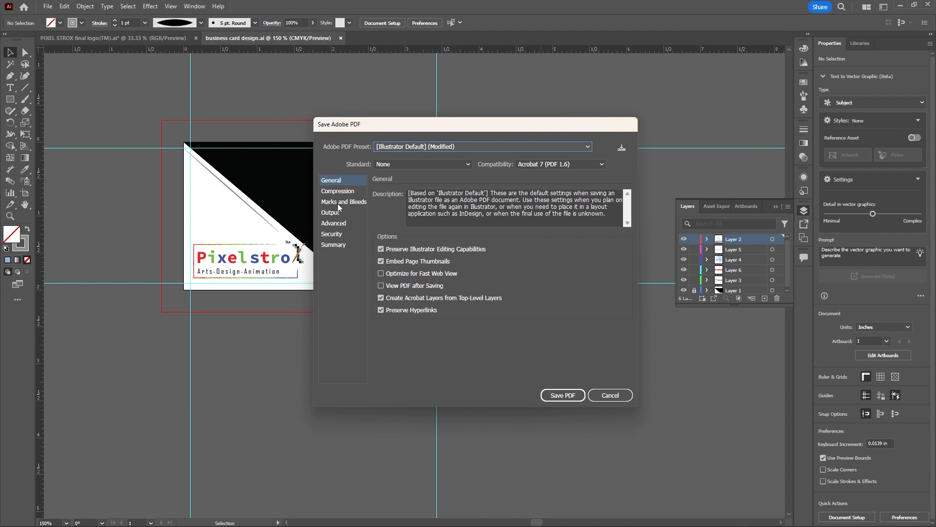
# Keep the Roman printer mark type in the PDF's marks and bleeds settings and save the PDF
pyautogui.click(364, 202)
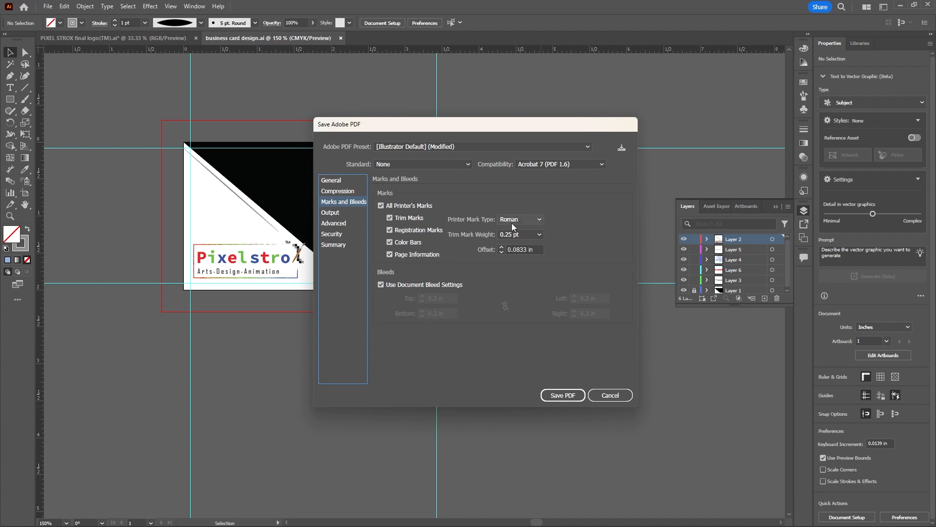
pyautogui.click(540, 220)
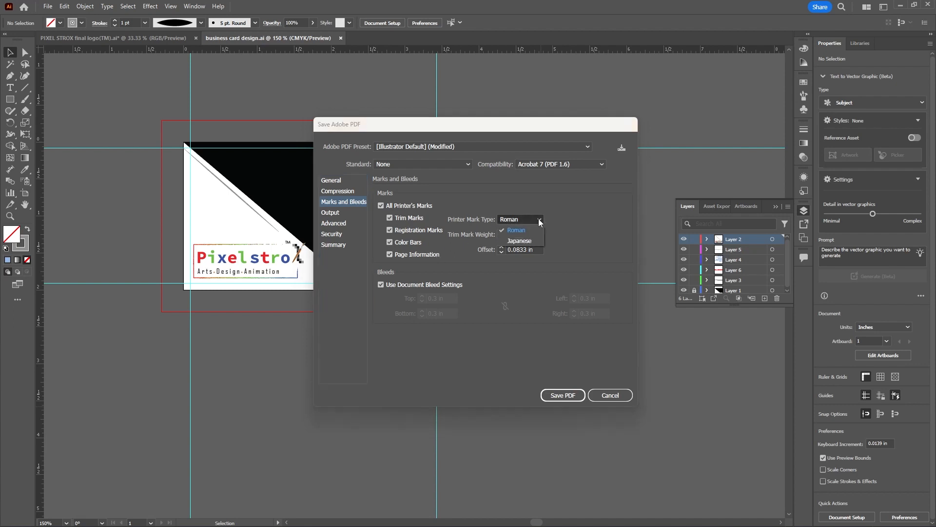
pyautogui.click(540, 221)
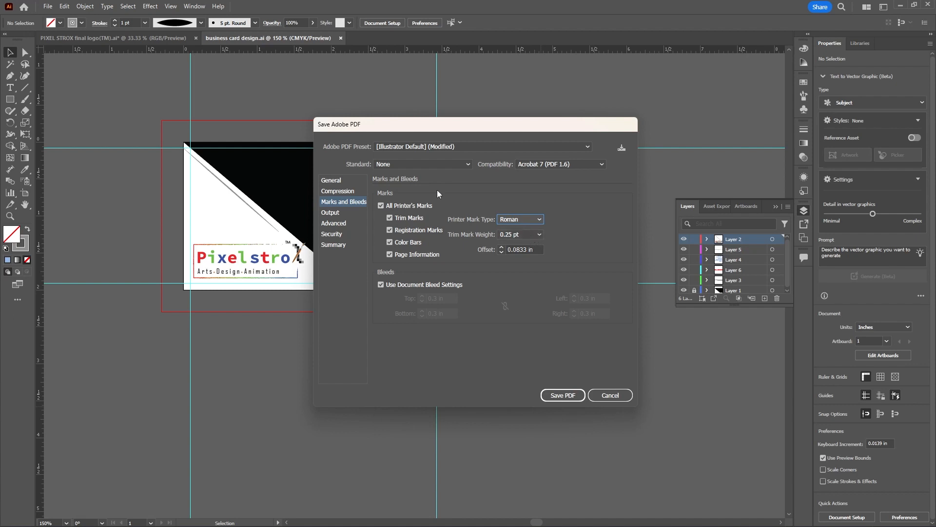
pyautogui.click(556, 396)
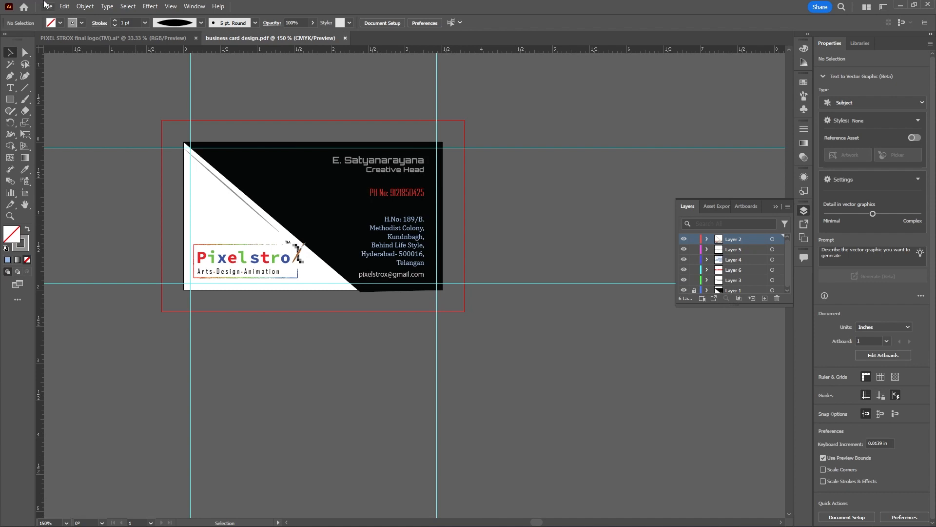
# Save the card on the computer's Desktop as business card design.eps in Illustrator 2020 EPS format, using artboards, with a TIFF (8-bit Color) preview
pyautogui.click(47, 6)
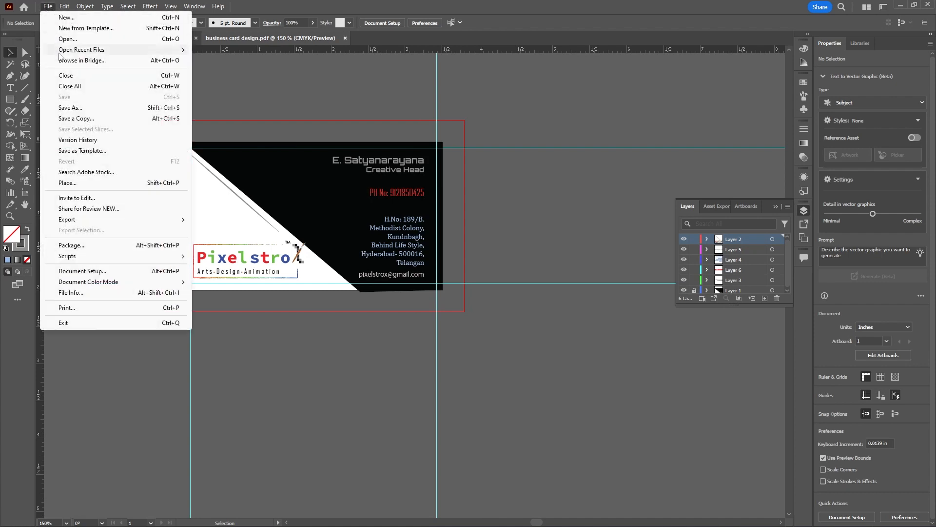
pyautogui.click(77, 110)
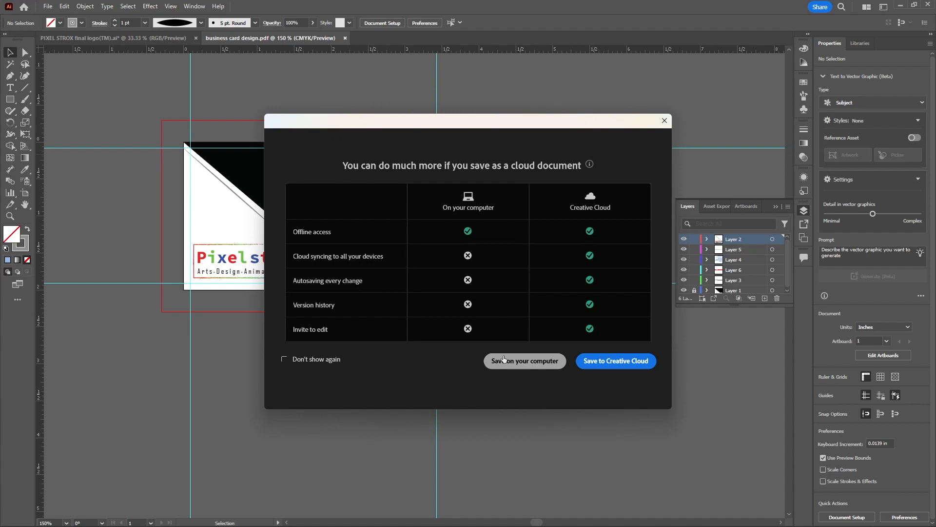
pyautogui.click(504, 361)
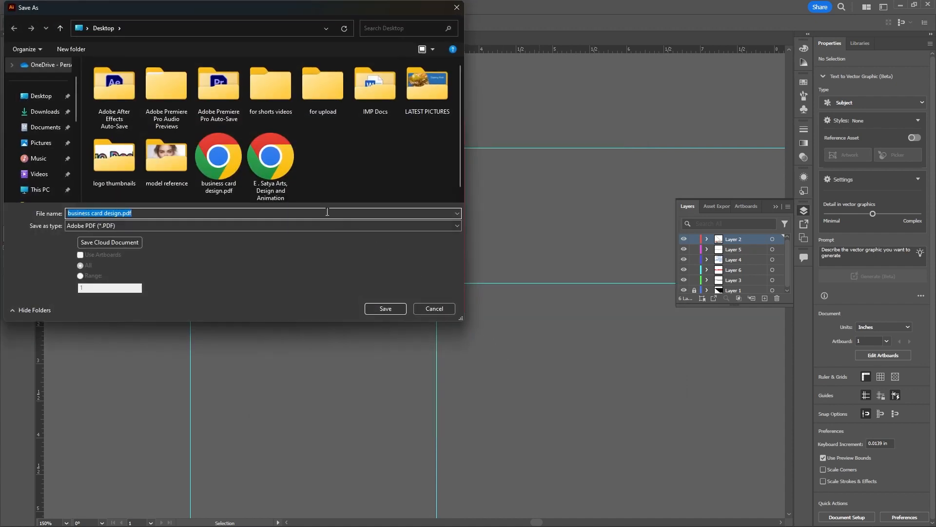
pyautogui.click(198, 226)
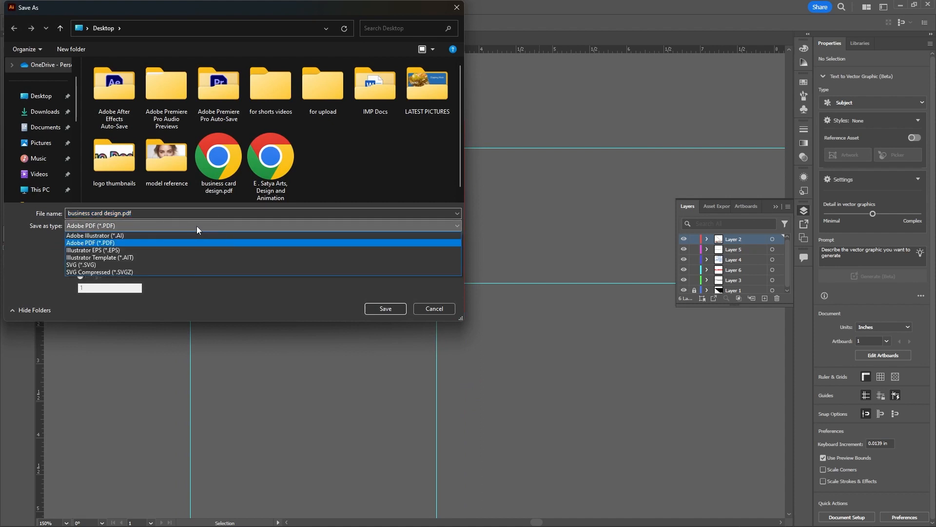
pyautogui.click(130, 248)
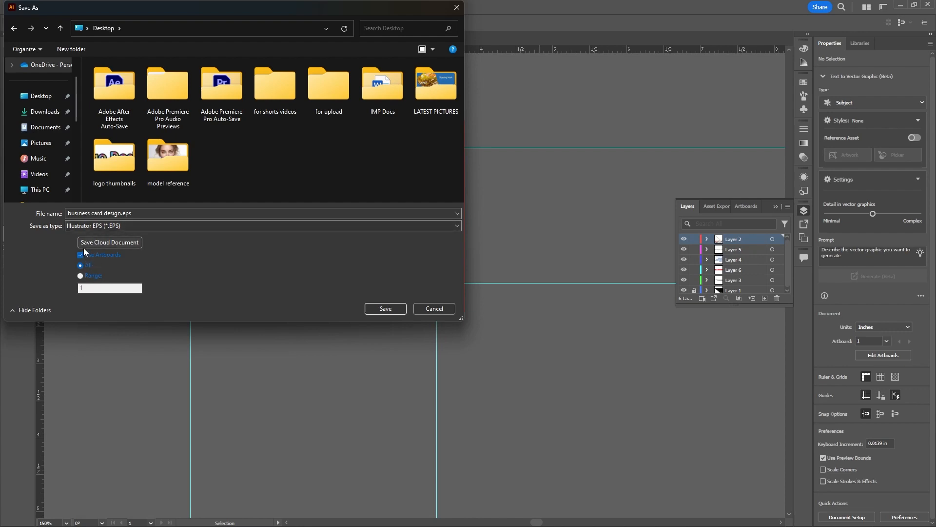
pyautogui.click(386, 308)
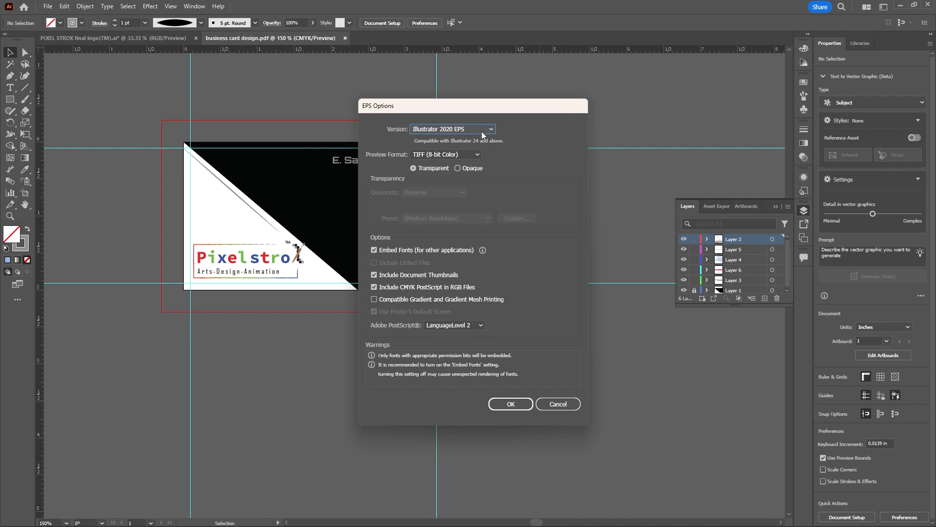
pyautogui.click(478, 155)
pyautogui.click(477, 159)
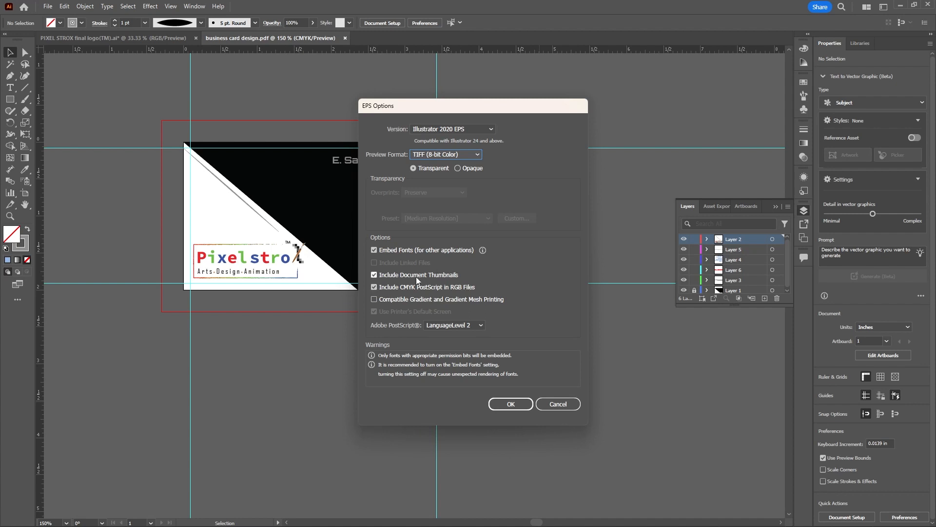
pyautogui.click(501, 404)
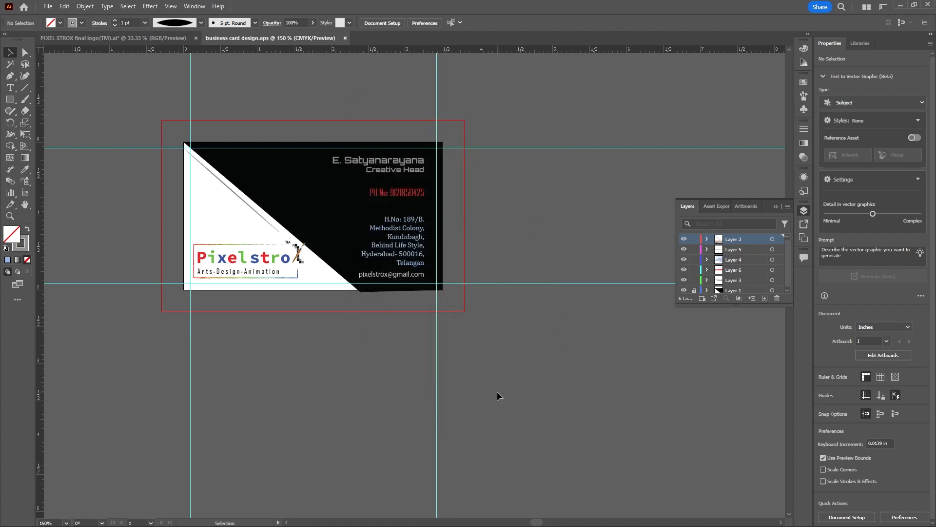
# Switch to the Windows desktop and create a new folder there named business card
pyautogui.click(900, 8)
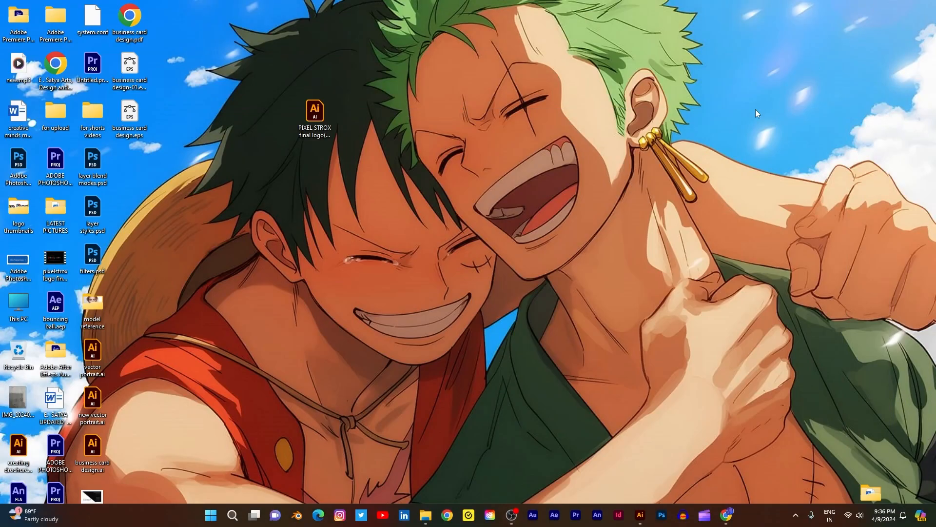
pyautogui.click(571, 225)
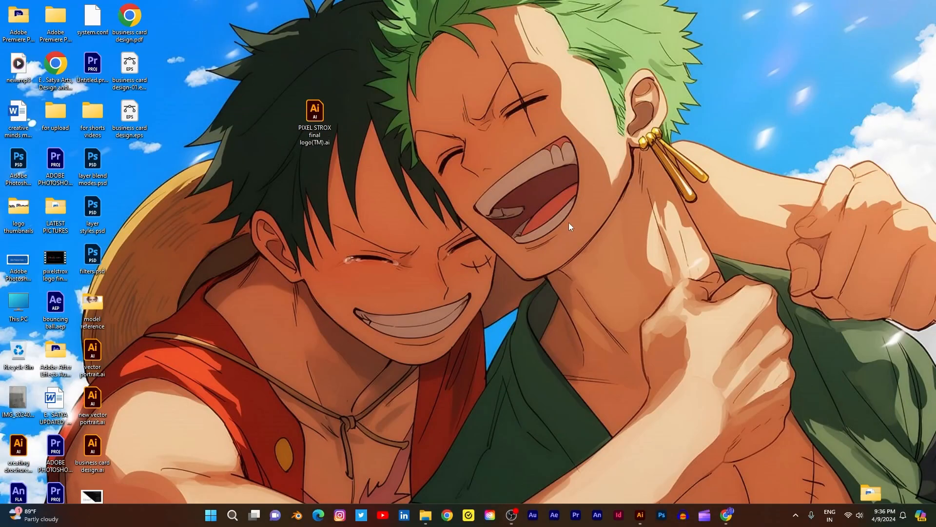
pyautogui.rightClick(263, 186)
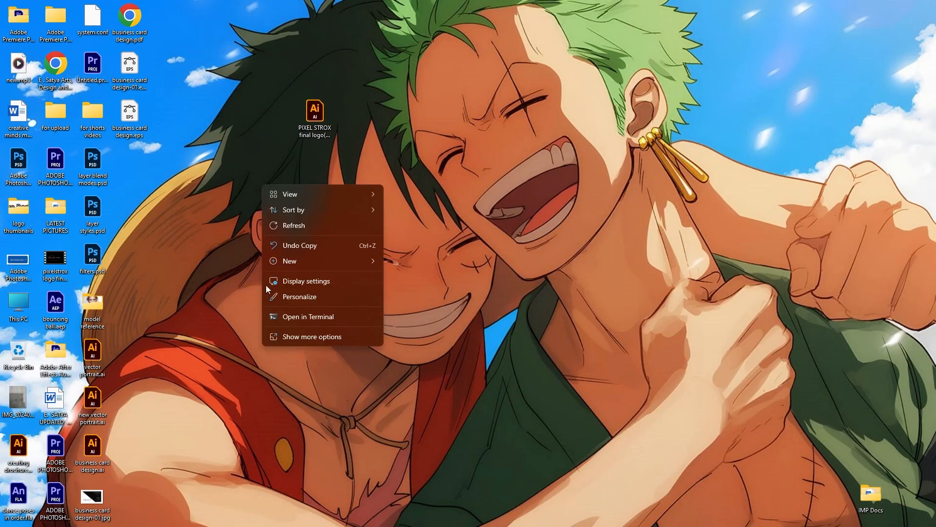
pyautogui.click(309, 232)
pyautogui.rightClick(350, 199)
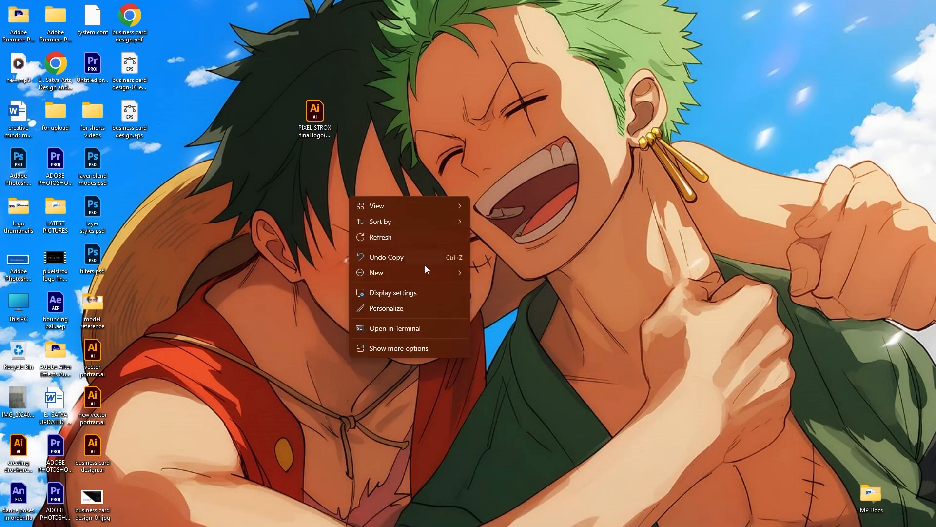
pyautogui.moveTo(452, 275)
pyautogui.click(488, 277)
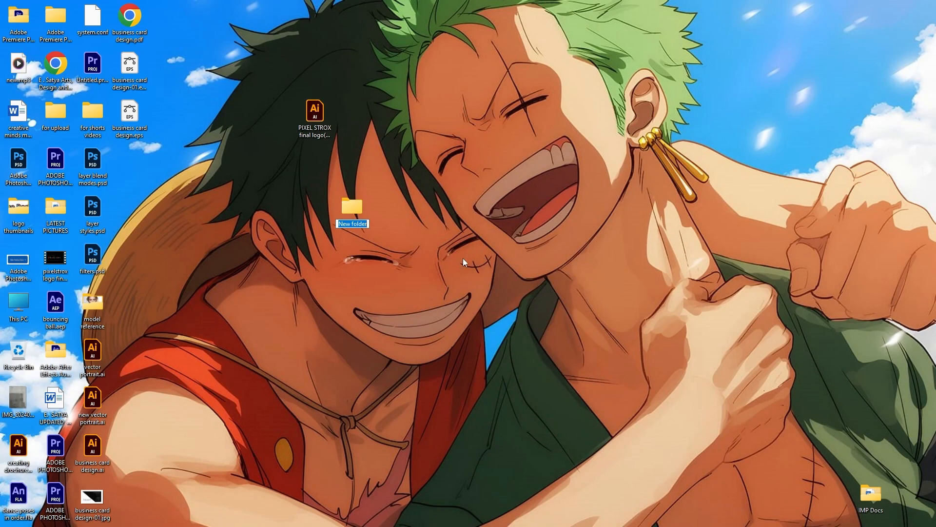
pyautogui.write('business card')
pyautogui.click(457, 233)
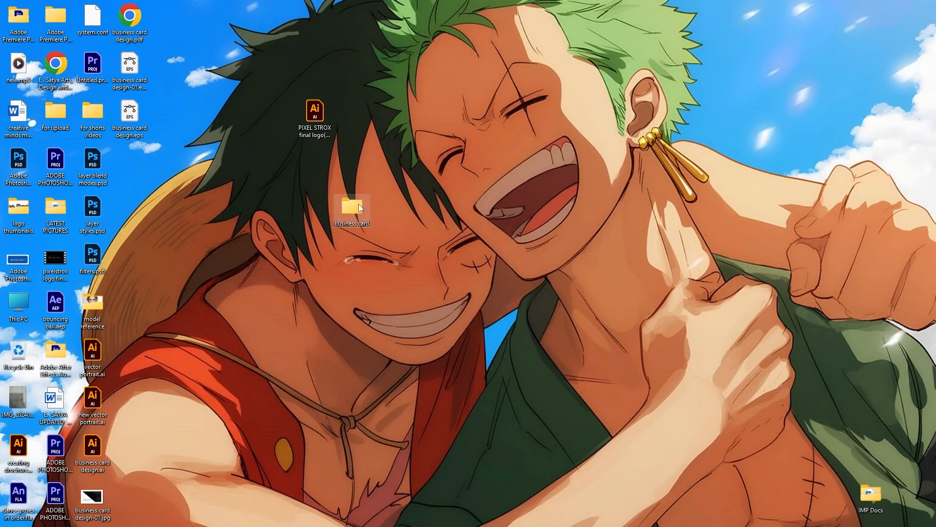
# Rearrange the business card folder and the PIXEL STROX final logo file in the desktop's free area
pyautogui.moveTo(361, 208); pyautogui.dragTo(367, 87)
pyautogui.moveTo(284, 113); pyautogui.dragTo(293, 103)
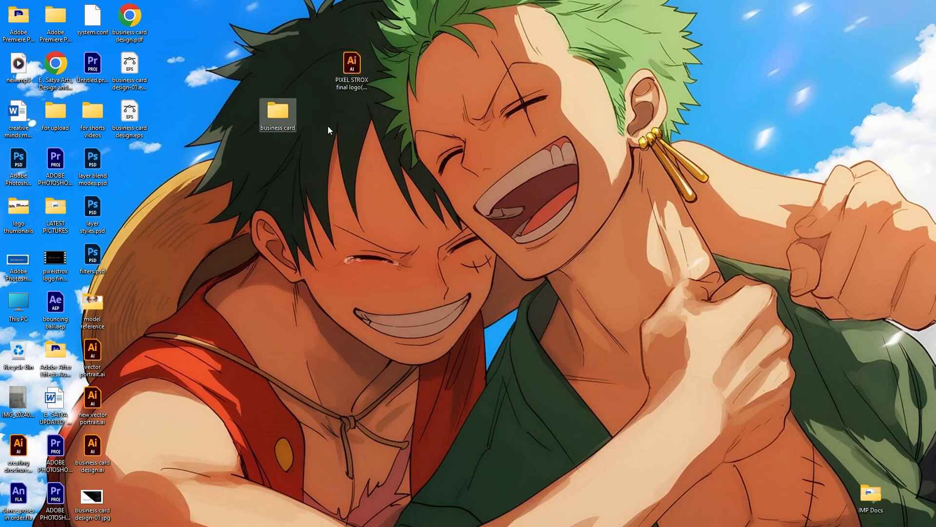
pyautogui.click(328, 130)
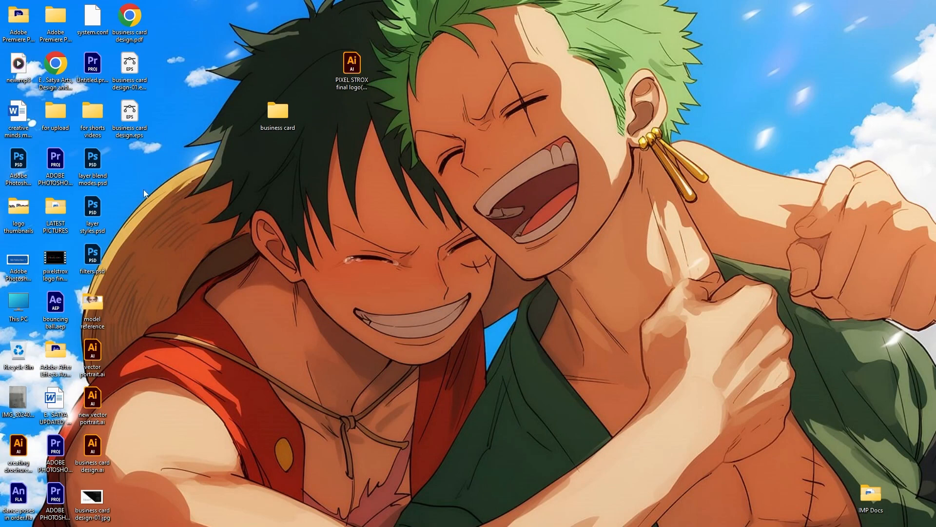
# Move the business card design PDF, both EPS files, the AI file and the JPG from the desktop into the business card folder
pyautogui.moveTo(127, 161); pyautogui.dragTo(143, 31)
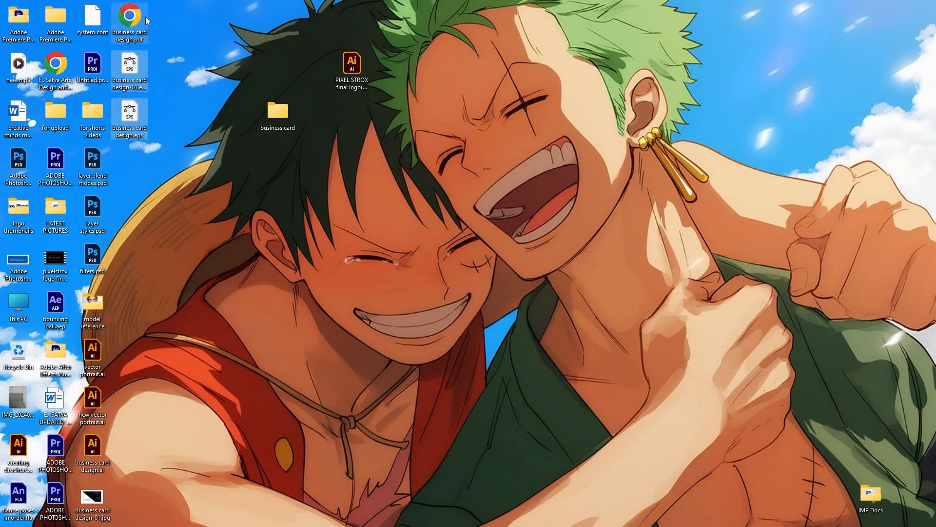
pyautogui.moveTo(132, 70); pyautogui.dragTo(278, 111)
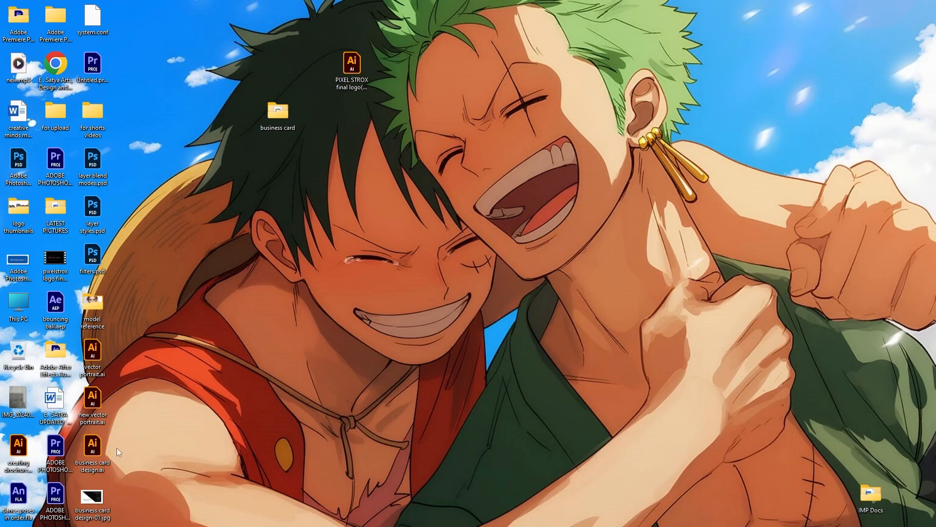
pyautogui.click(102, 496)
pyautogui.keyDown('ctrl'); pyautogui.click(89, 471); pyautogui.keyUp('ctrl')
pyautogui.moveTo(89, 472); pyautogui.dragTo(286, 126)
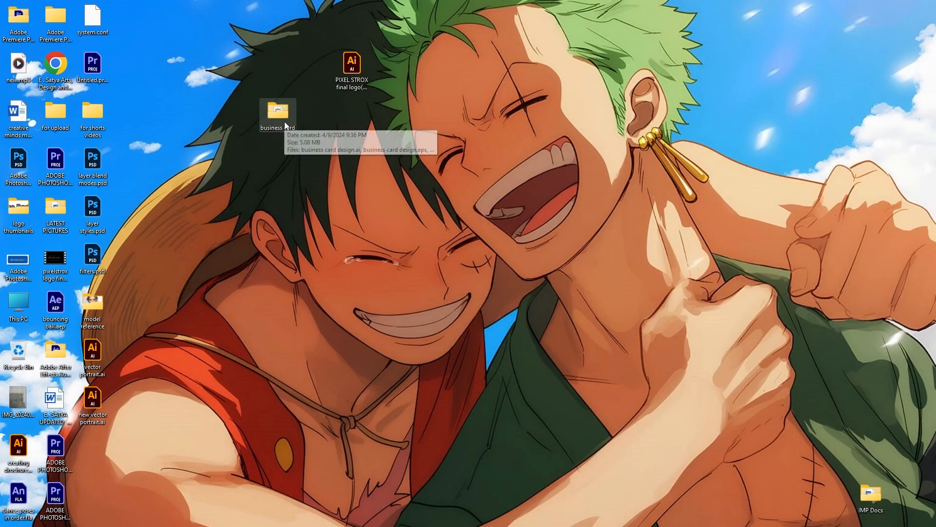
# Open the business card folder with large thumbnails and check business card design-01.jpg and business card design.pdf in their viewers
pyautogui.doubleClick(285, 121)
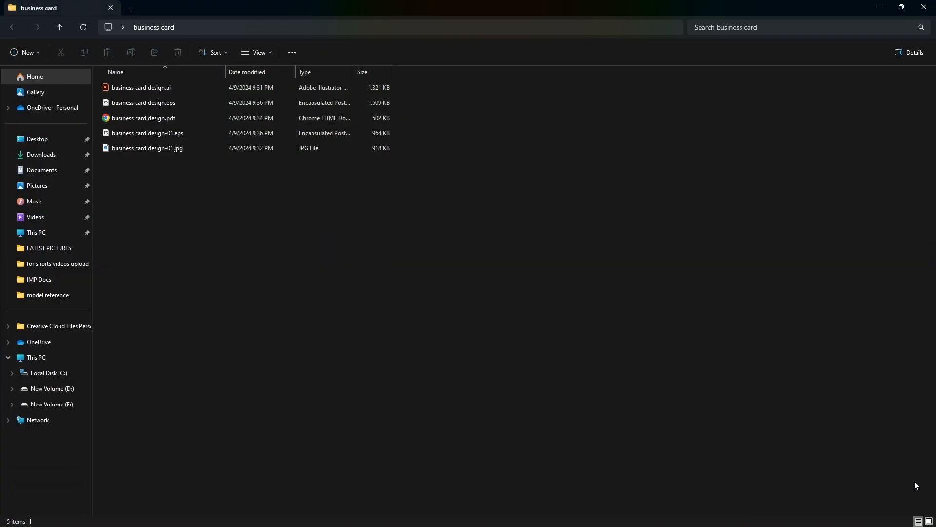
pyautogui.click(929, 521)
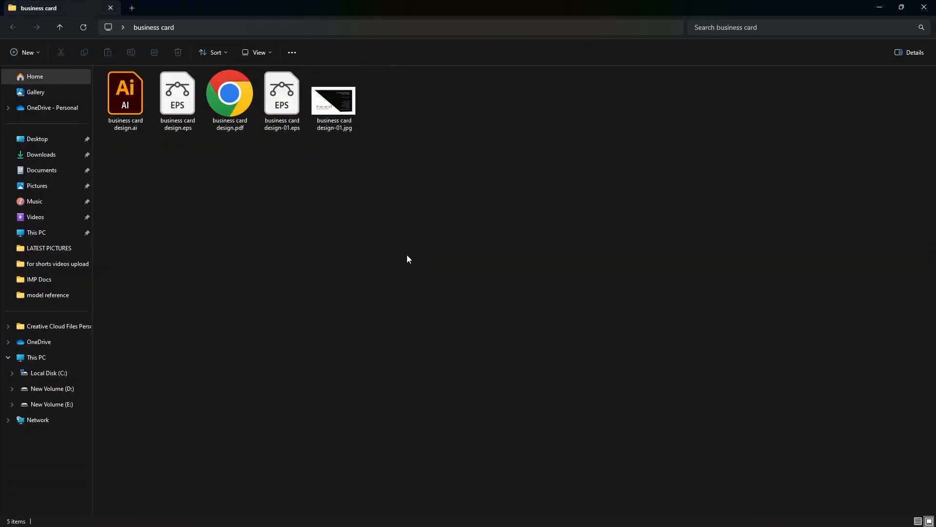
pyautogui.doubleClick(349, 123)
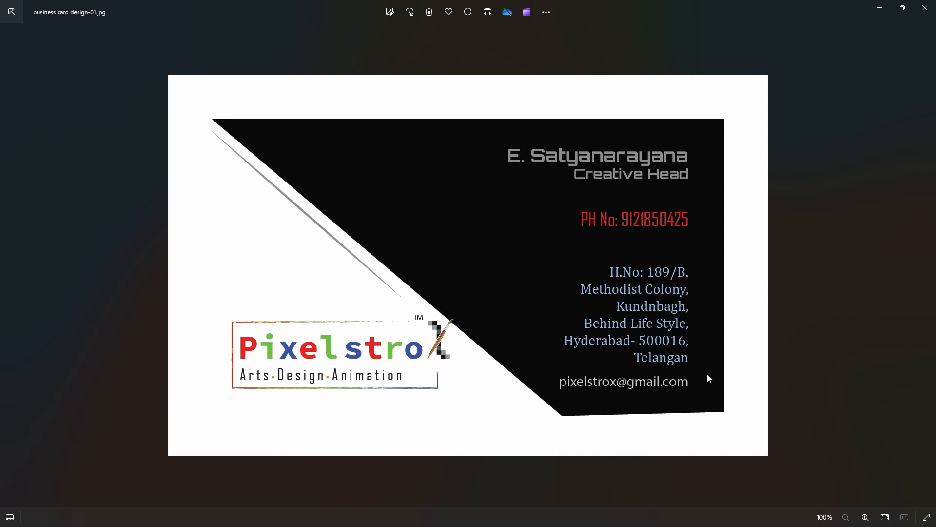
pyautogui.click(926, 8)
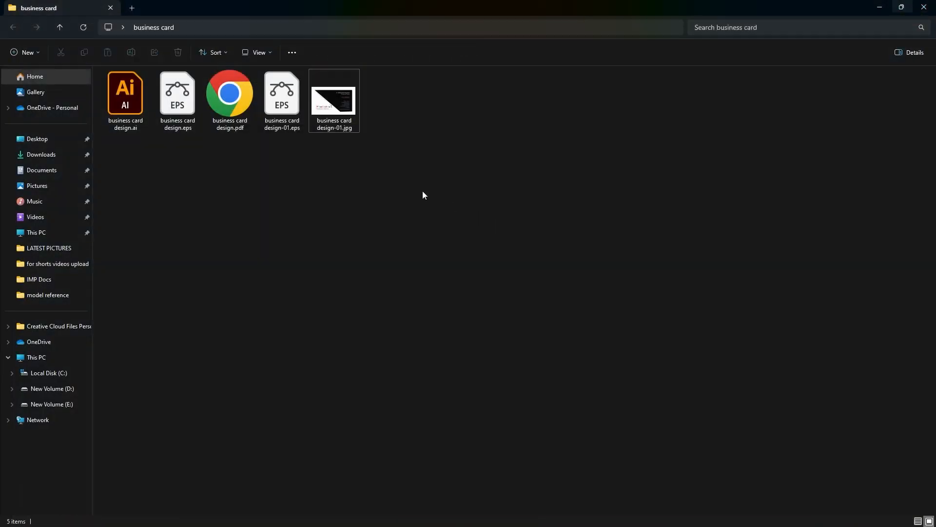
pyautogui.doubleClick(230, 107)
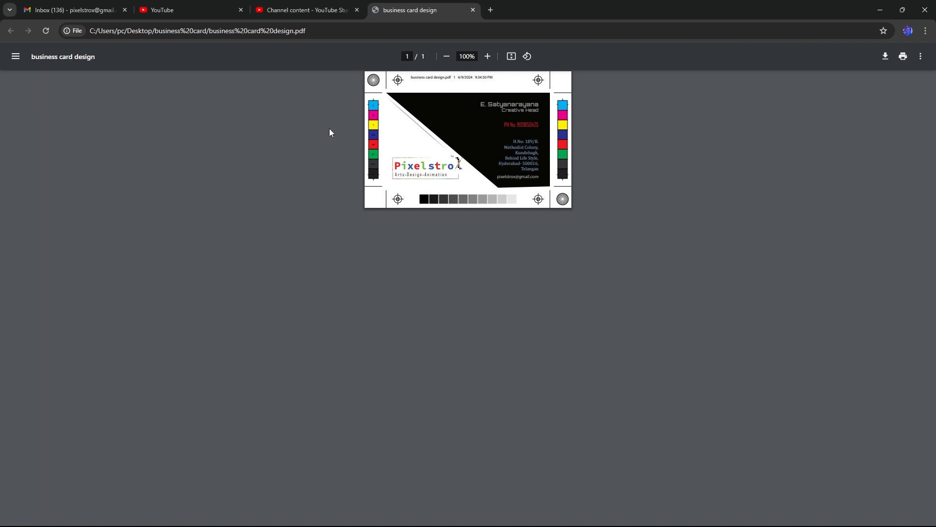
pyautogui.click(881, 10)
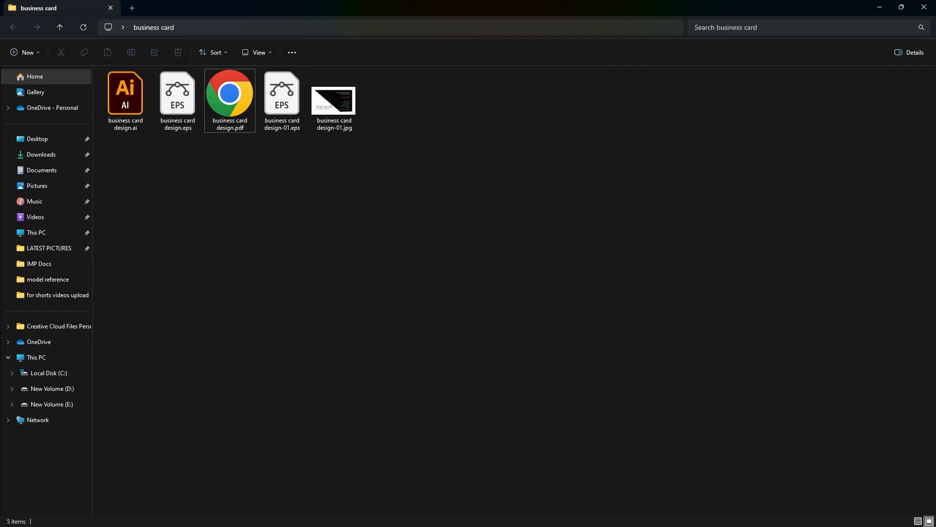
# Switch back to Illustrator and close the business card document and the PIXEL STROX final logo document without saving changes
pyautogui.moveTo(472, 525)
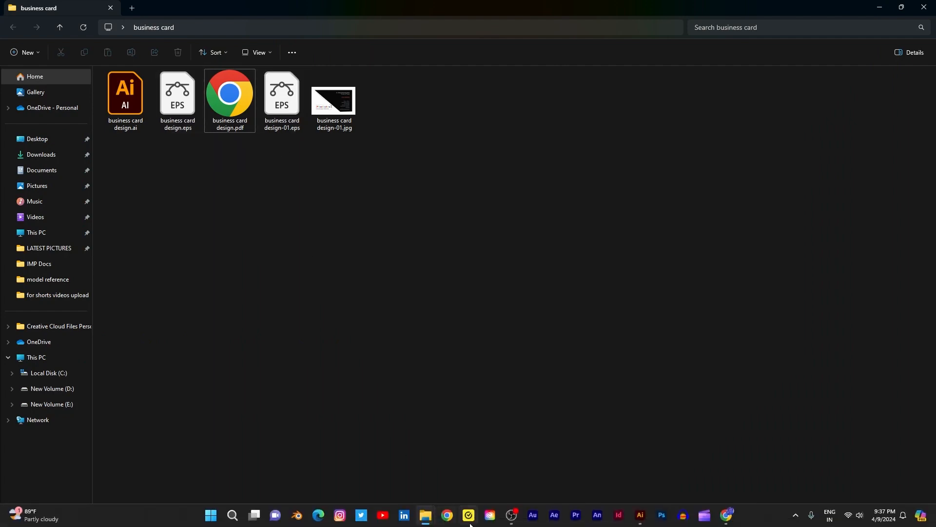
pyautogui.click(641, 519)
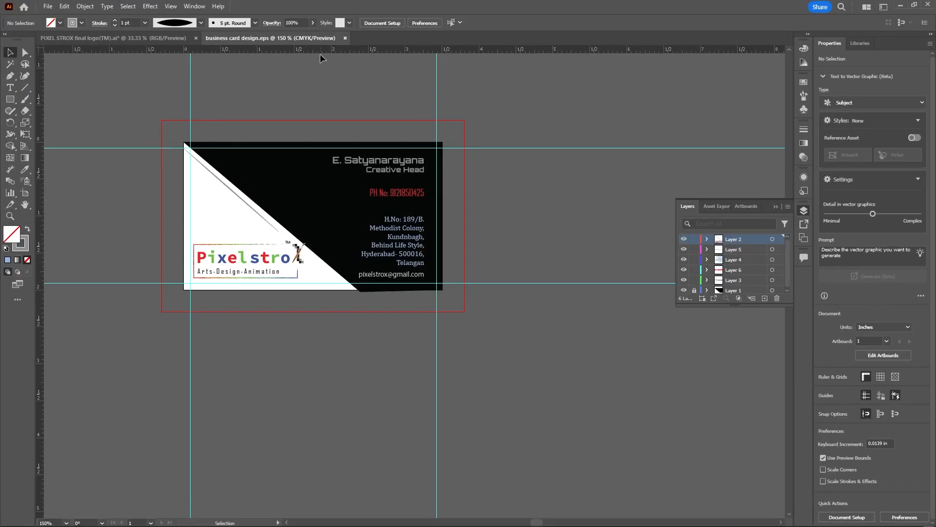
pyautogui.click(345, 38)
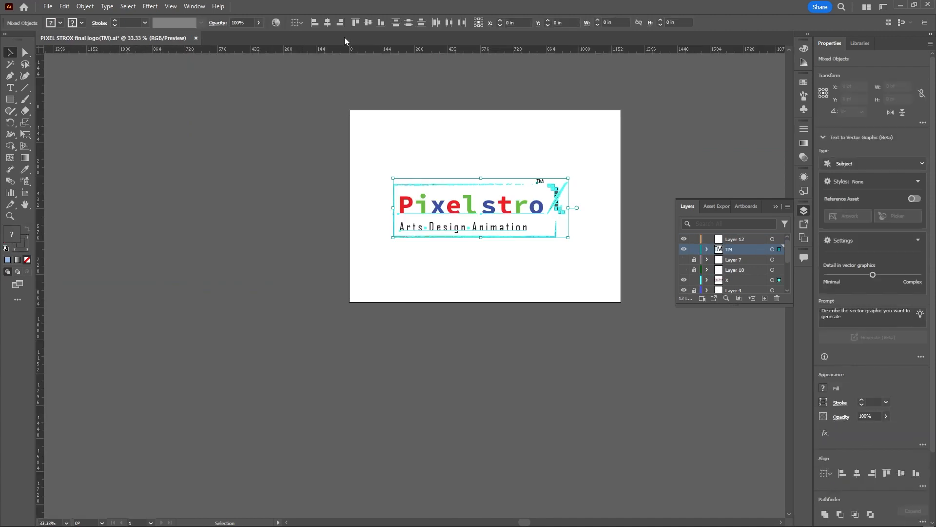
pyautogui.click(196, 38)
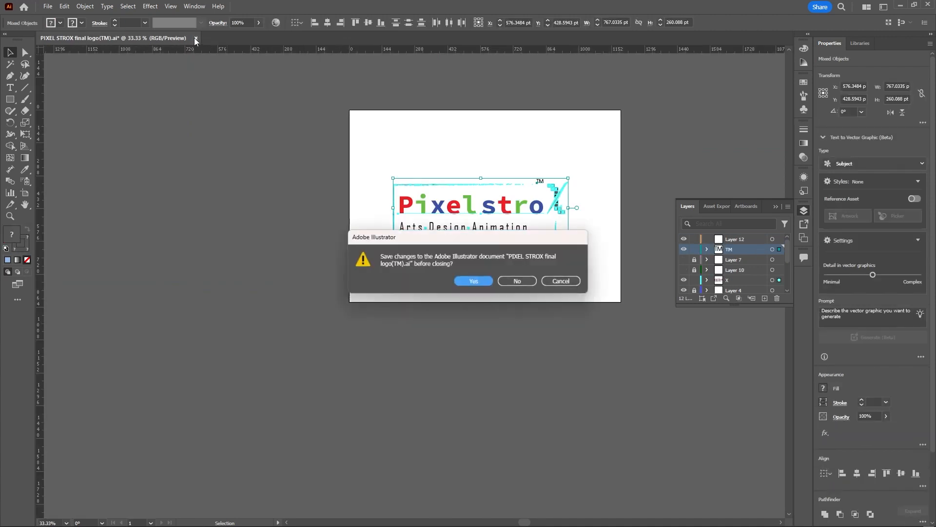
pyautogui.click(508, 280)
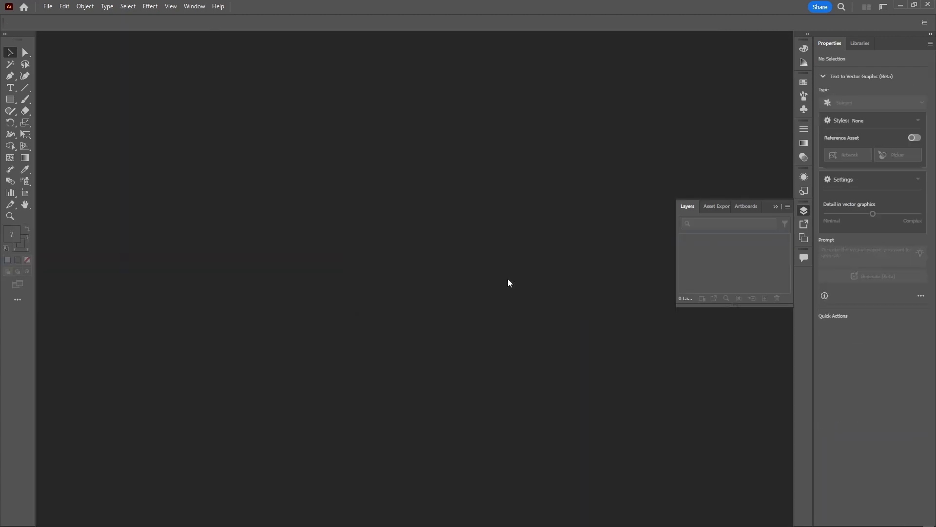
# Open business card design-01.eps from the business card folder in Illustrator and view the whole card
pyautogui.click(900, 4)
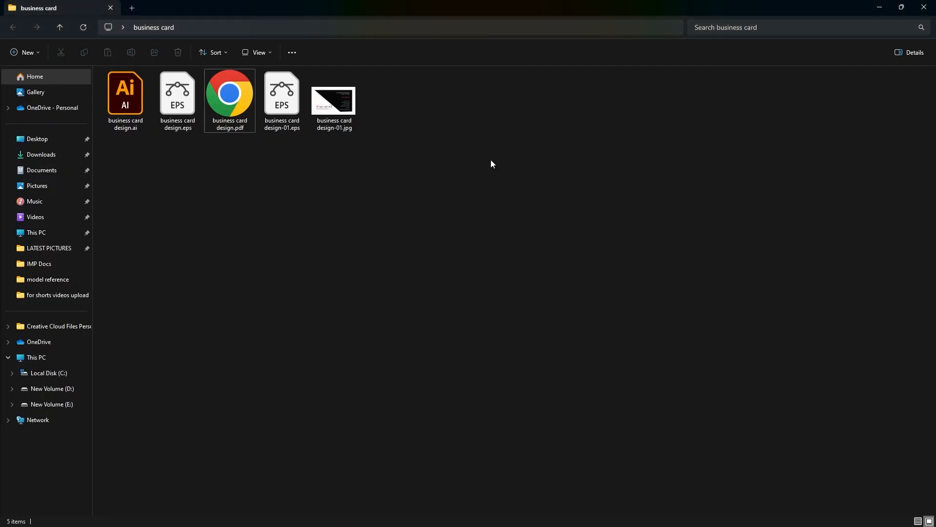
pyautogui.doubleClick(276, 113)
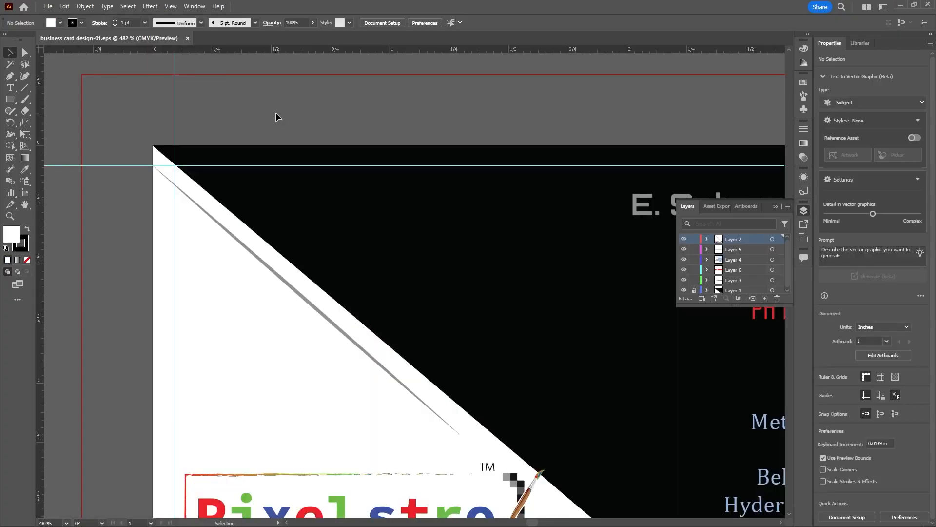
pyautogui.scroll(-4, 288, 189)
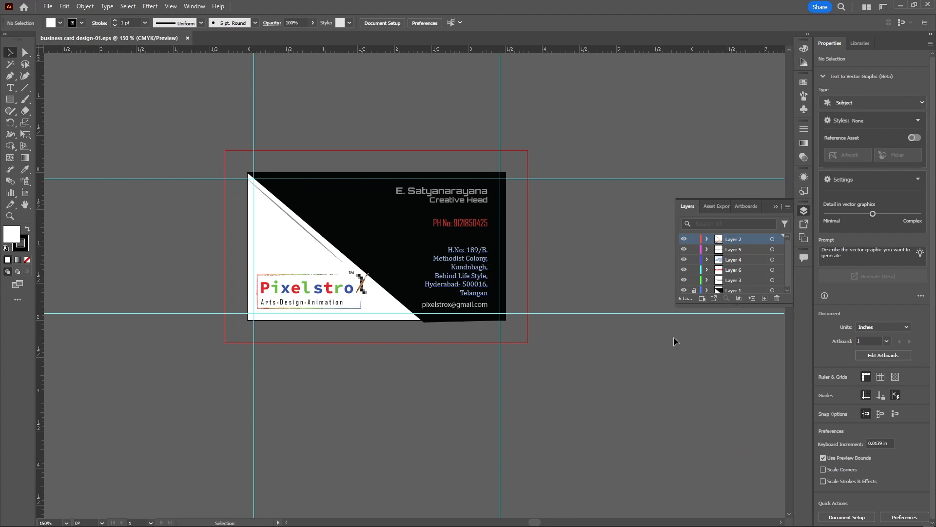
# Hide and show Layer 2 and Layer 5 in turn to check which card elements they hold
pyautogui.click(684, 239)
pyautogui.click(685, 239)
pyautogui.click(684, 249)
pyautogui.click(685, 249)
pyautogui.scroll(1, 467, 244)
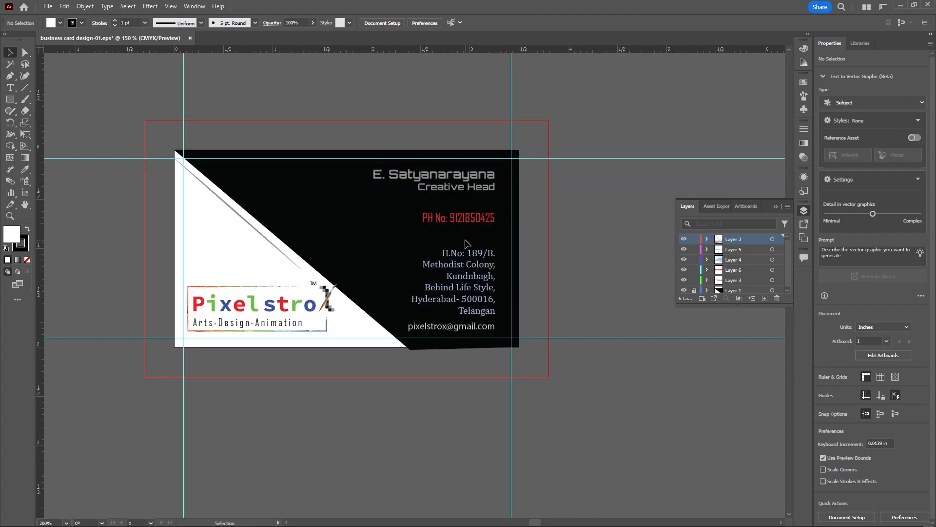